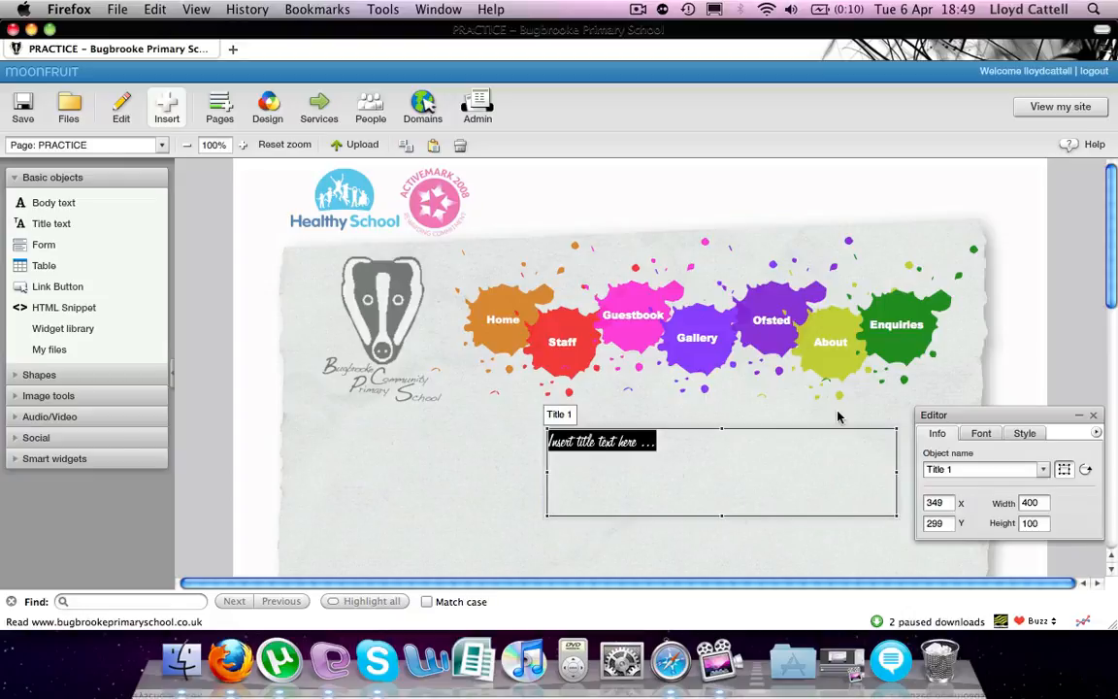
Replace the placeholder title with "Page Title" and enlarge its font through 25 and 30 pt to 50 pt.
type("T")
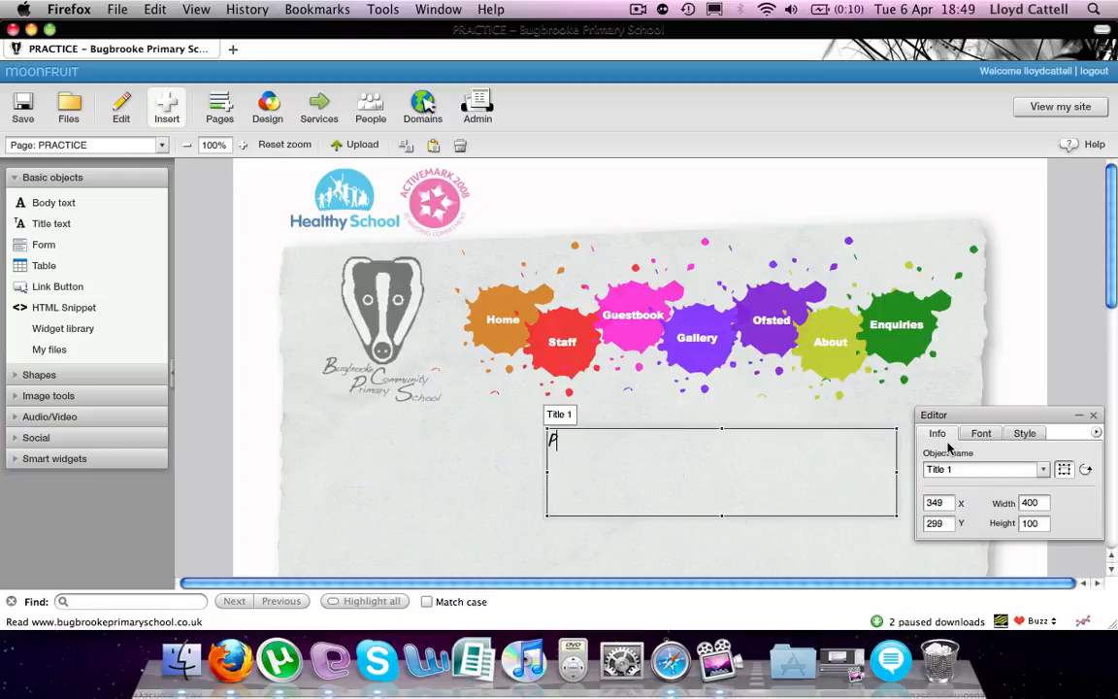
type("age Title")
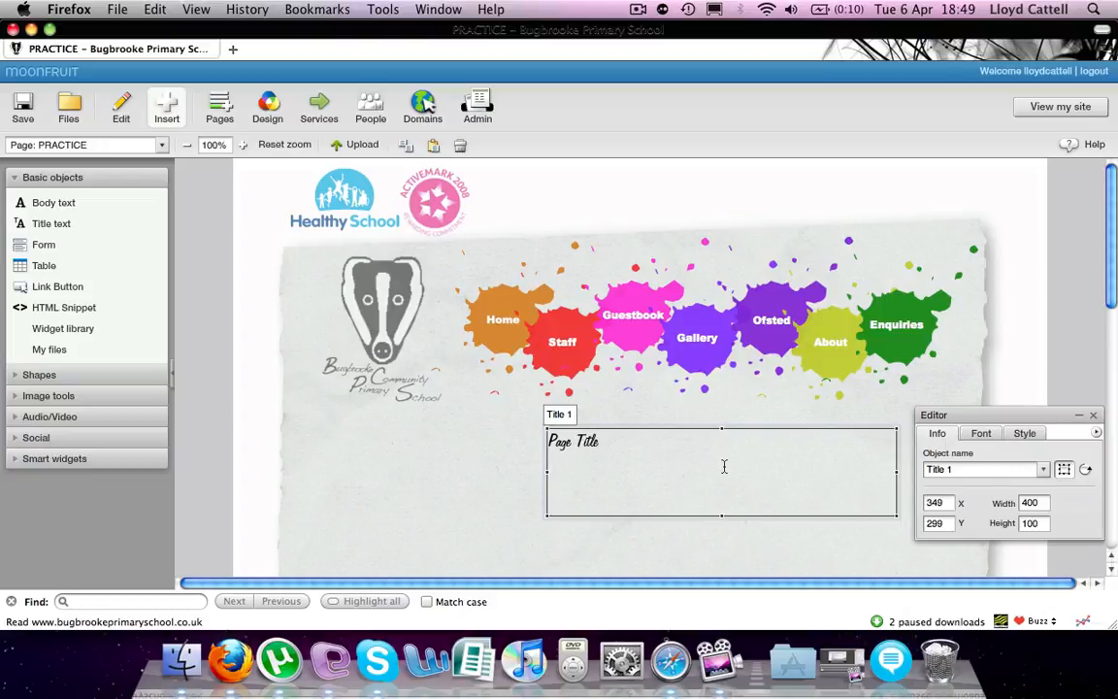
left_click_drag(602, 441, 547, 448)
left_click(981, 433)
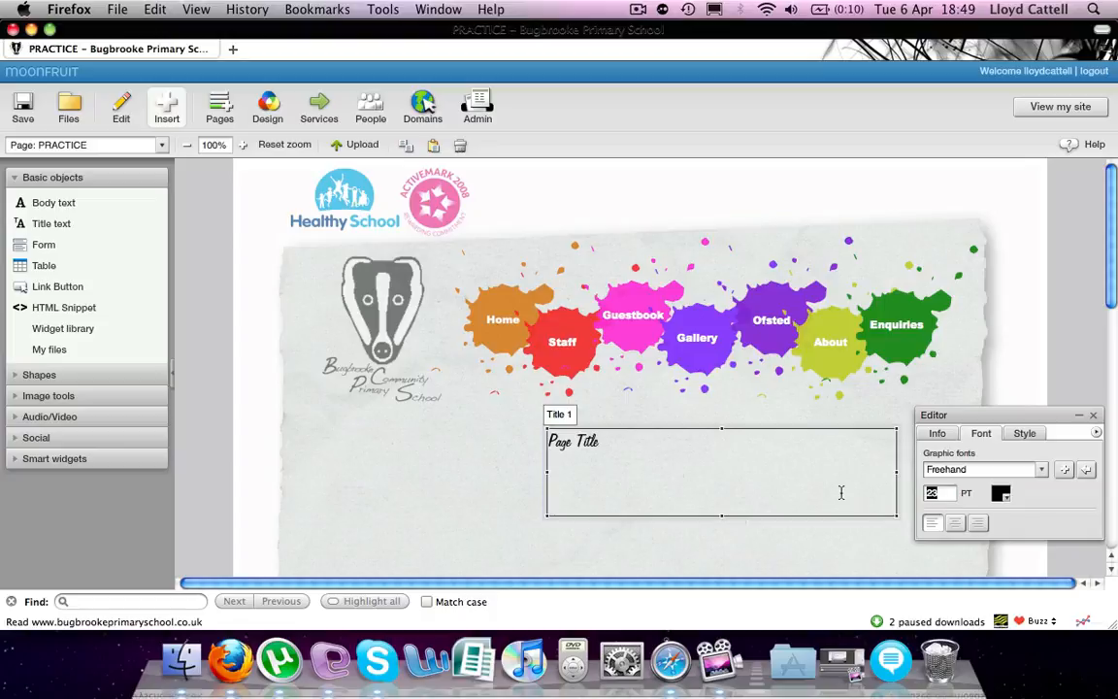
key("Return")
left_click_drag(601, 478, 466, 459)
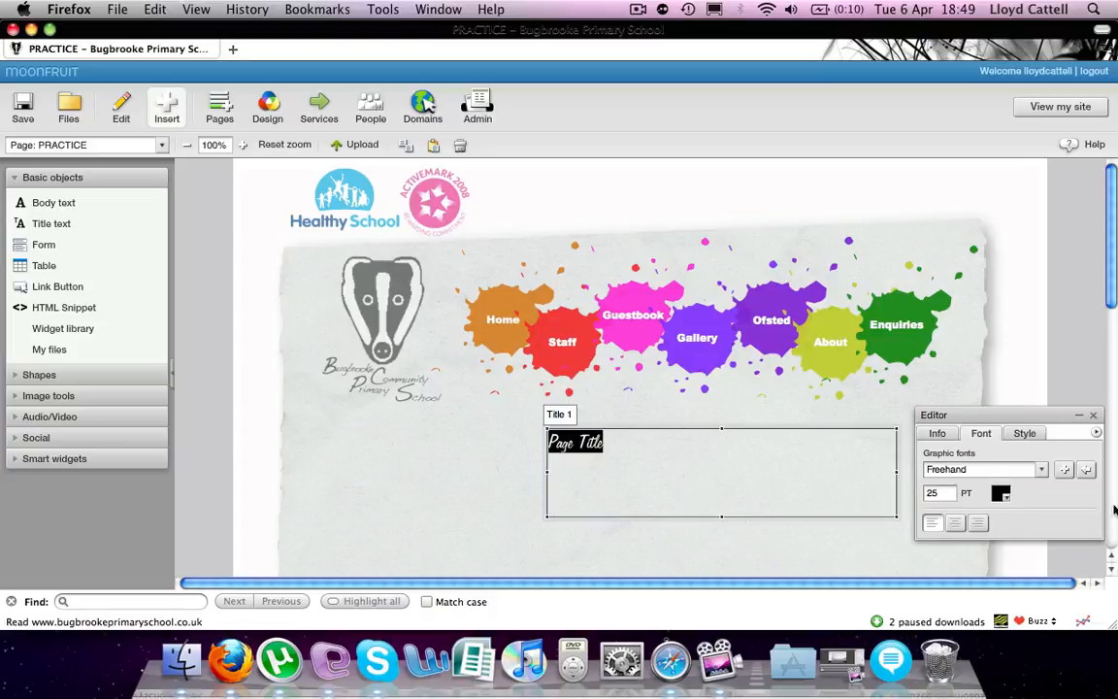
left_click_drag(942, 494, 852, 499)
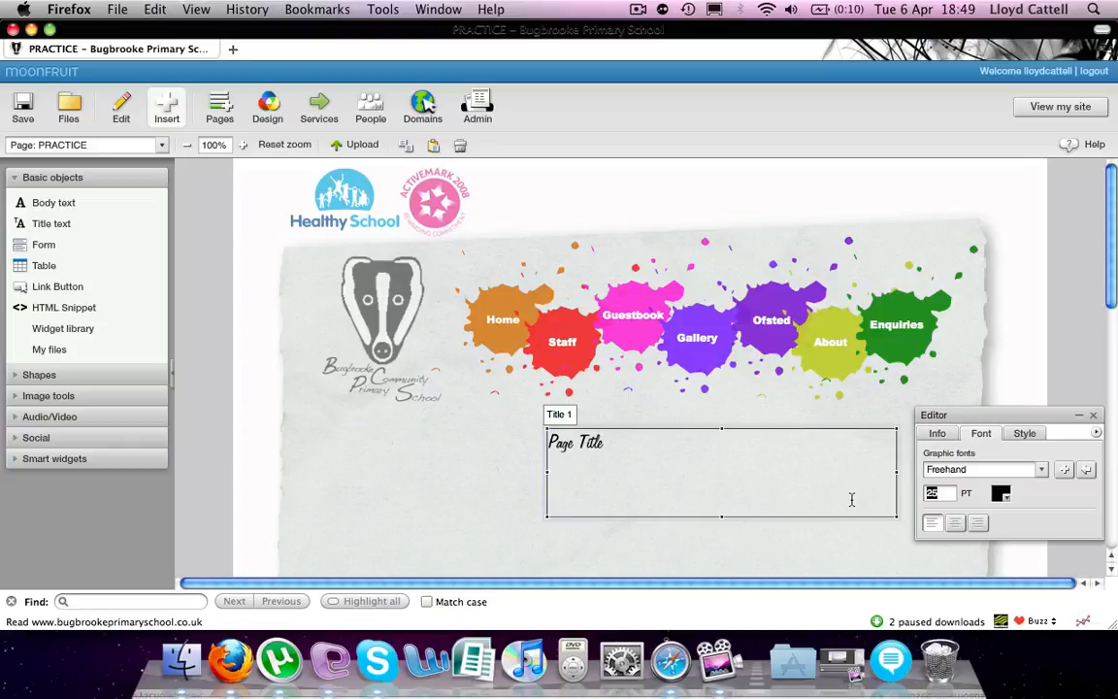
type("30")
key("Return")
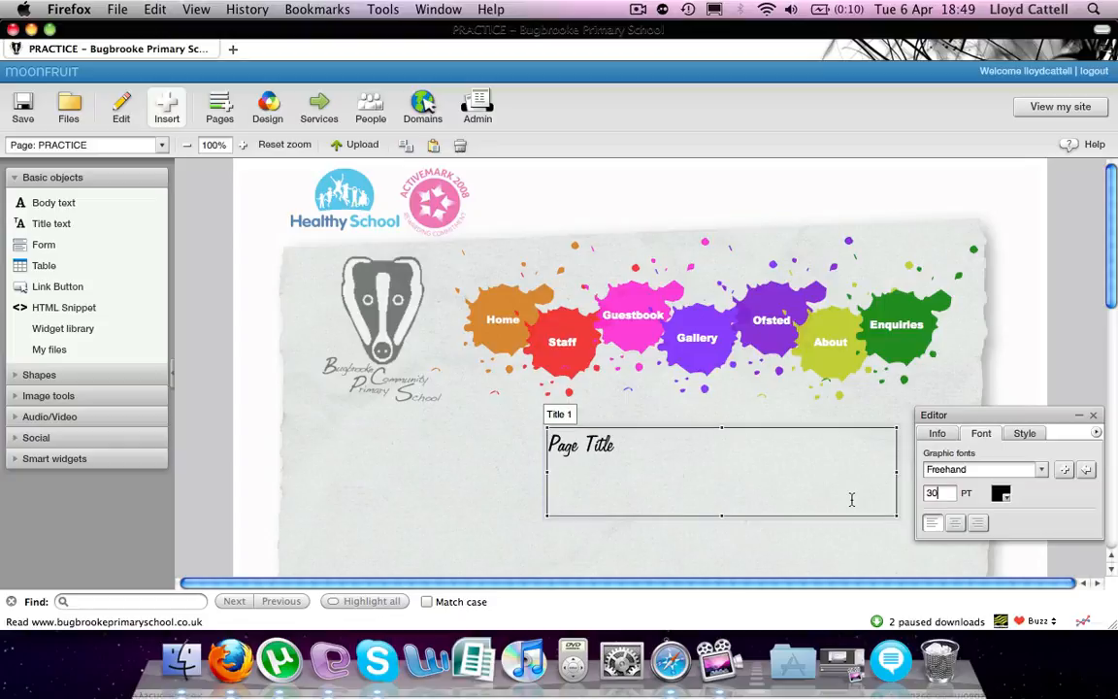
left_click_drag(954, 497, 787, 480)
type("50")
Shift the page title slightly right and up beneath the navigation splats, and deselect it.
left_click(529, 458)
left_click_drag(640, 484, 652, 472)
left_click(521, 477)
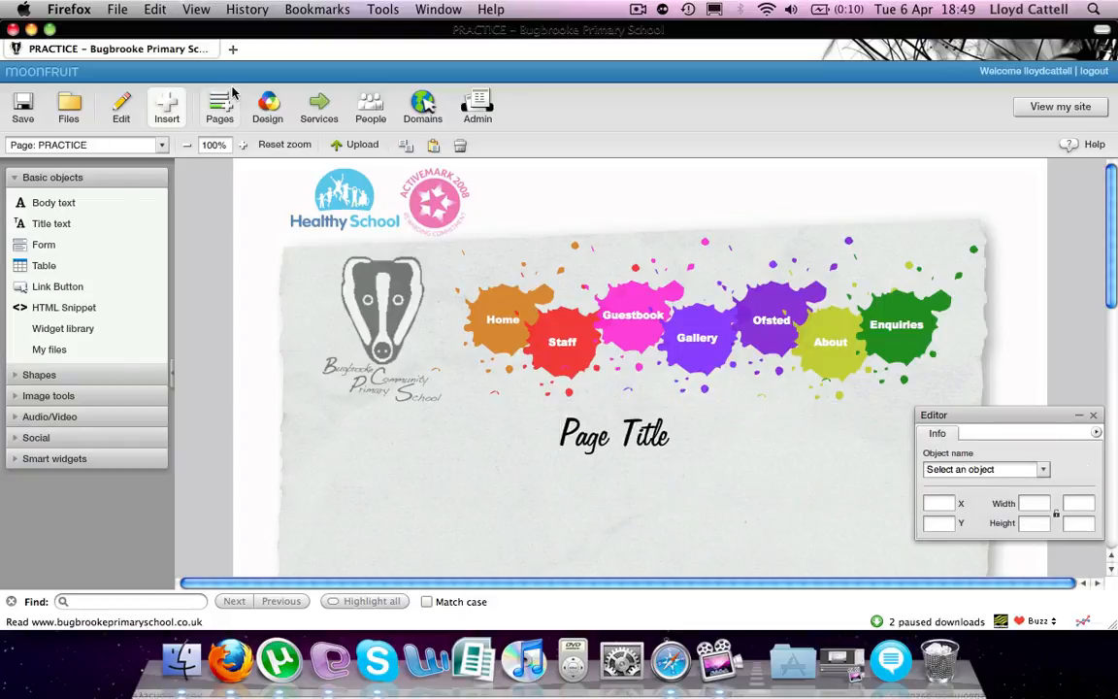
Save the page changes and look through the graphic fonts in the site-wide title font settings, leaving the global design settings.
left_click(268, 109)
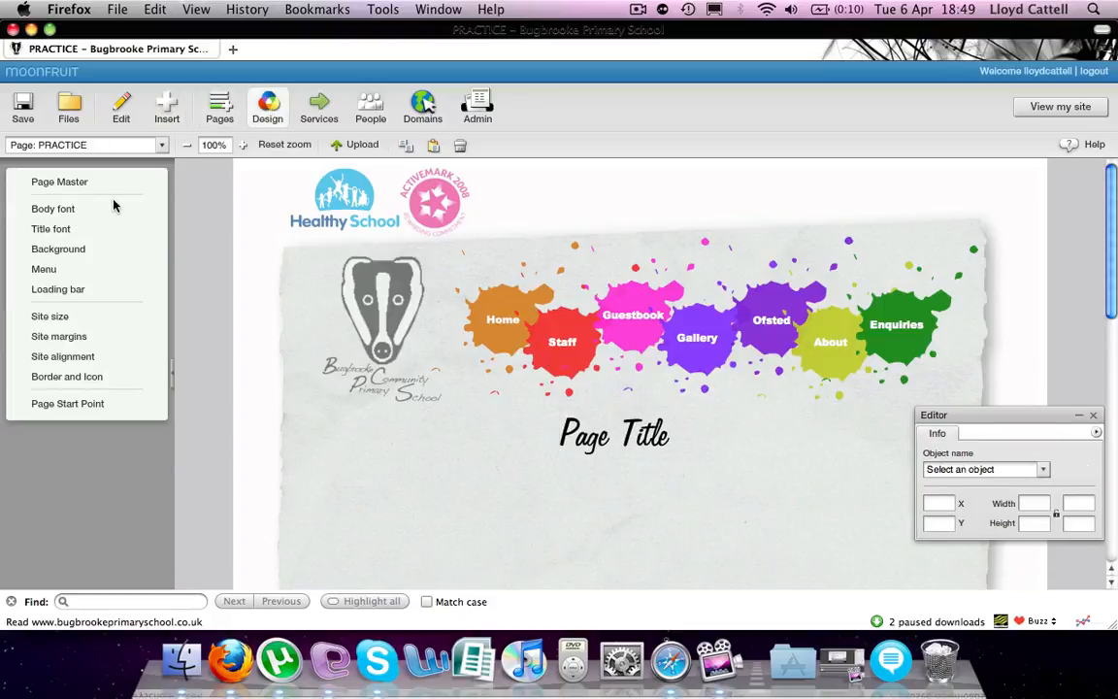
left_click(53, 229)
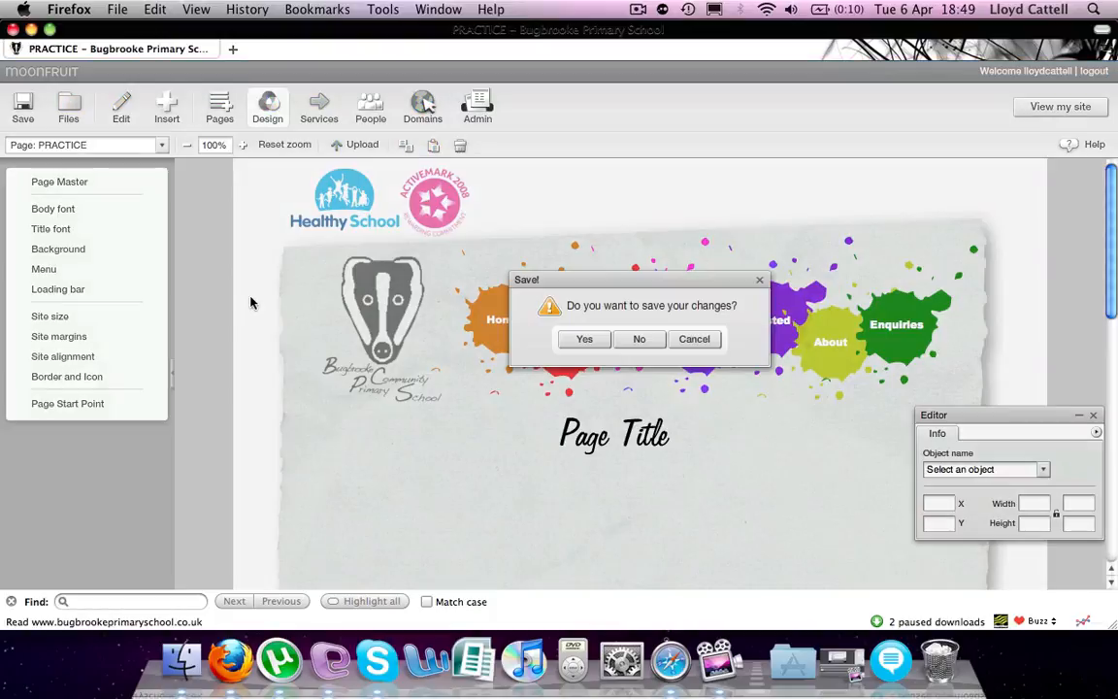
left_click(582, 338)
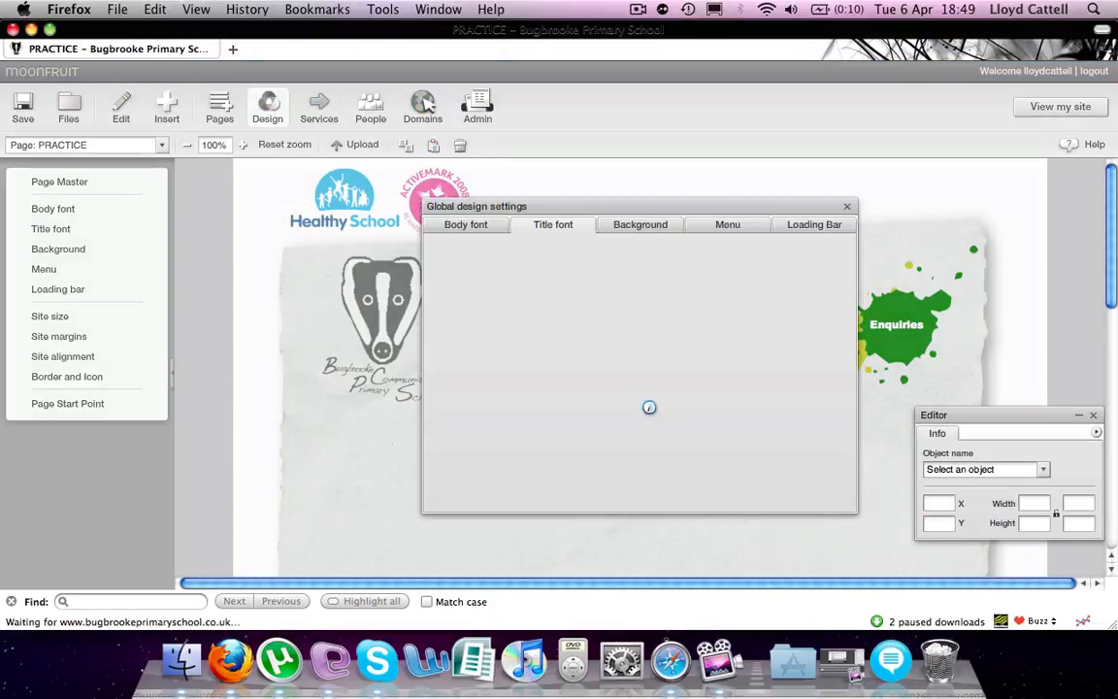
left_click(567, 328)
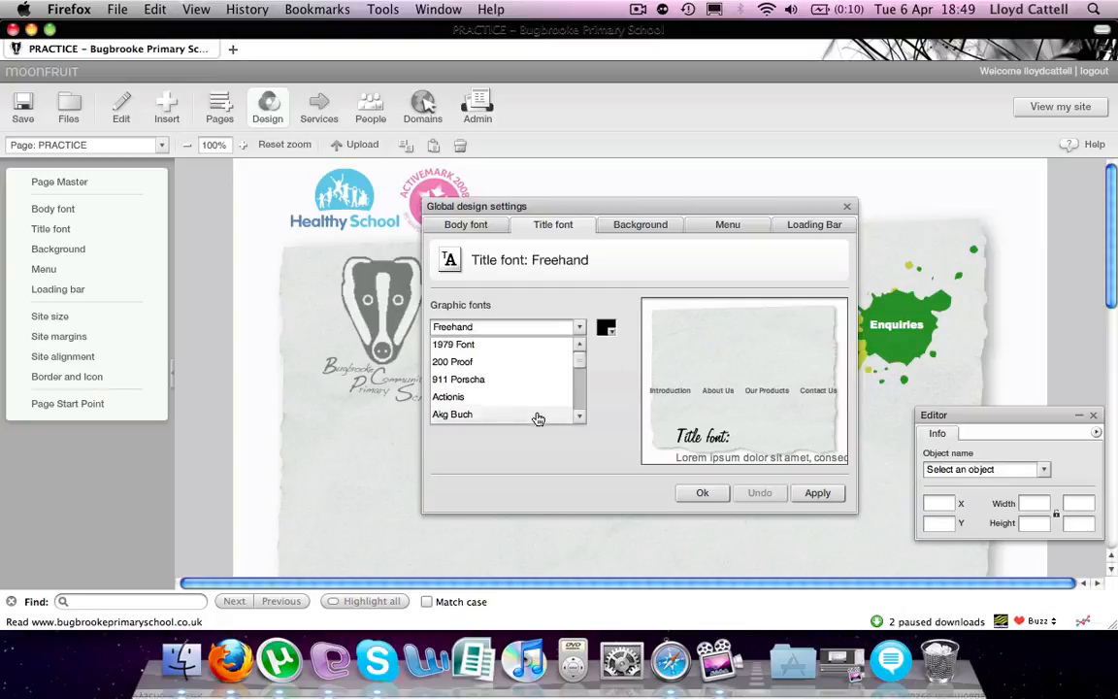
left_click(613, 442)
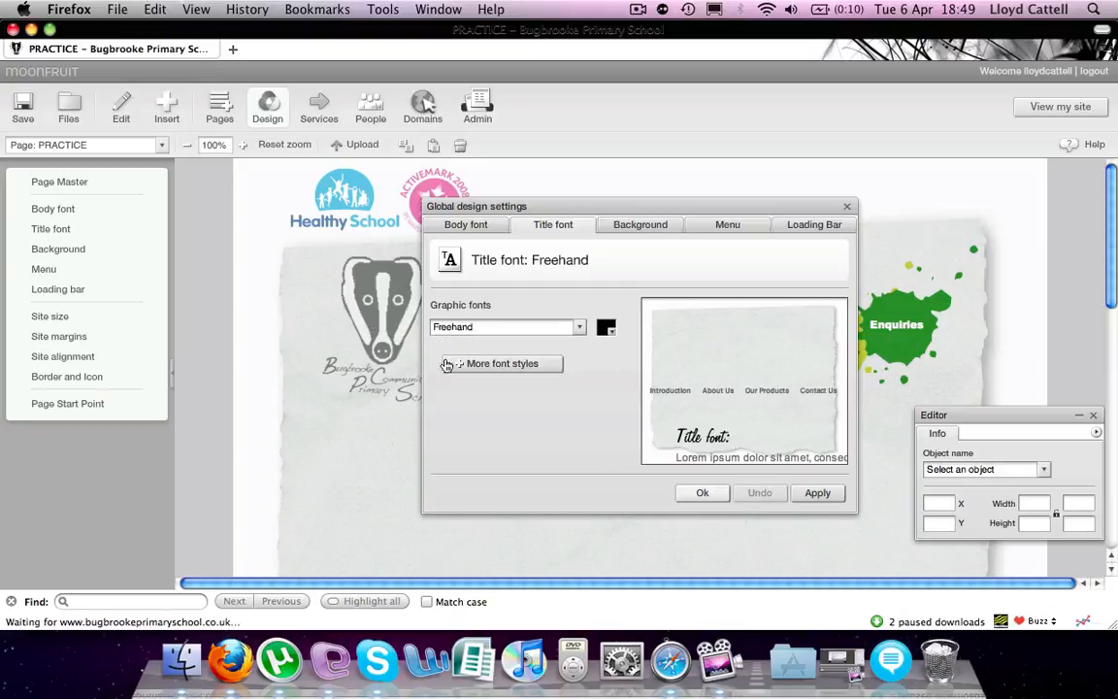
left_click(446, 365)
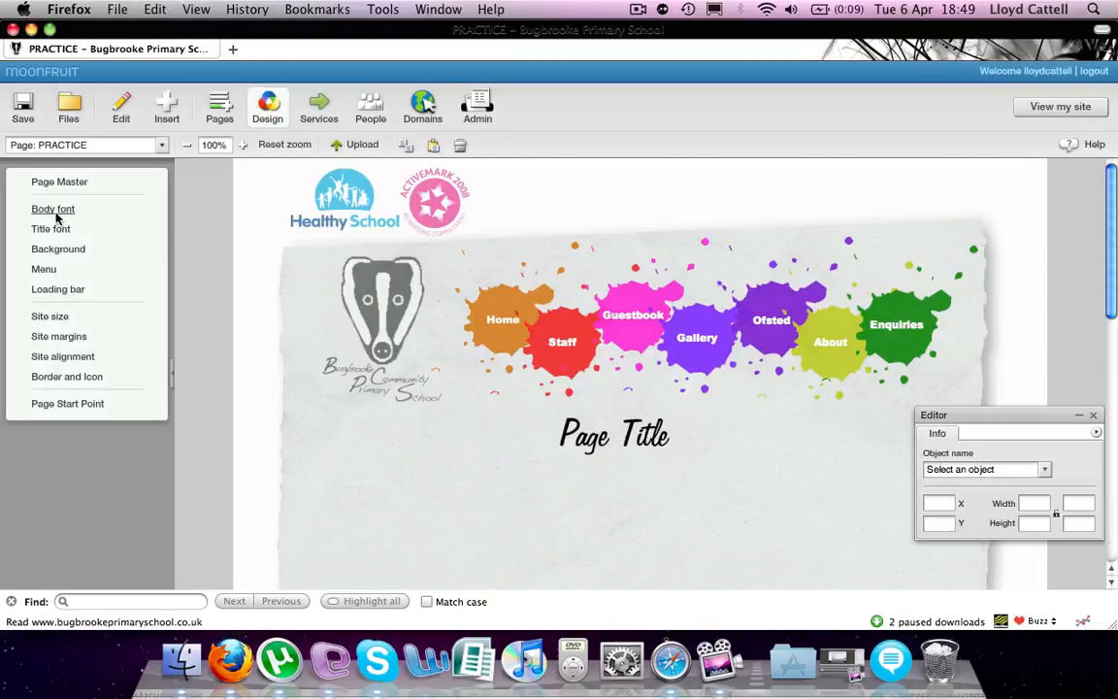
left_click(54, 209)
left_click(693, 339)
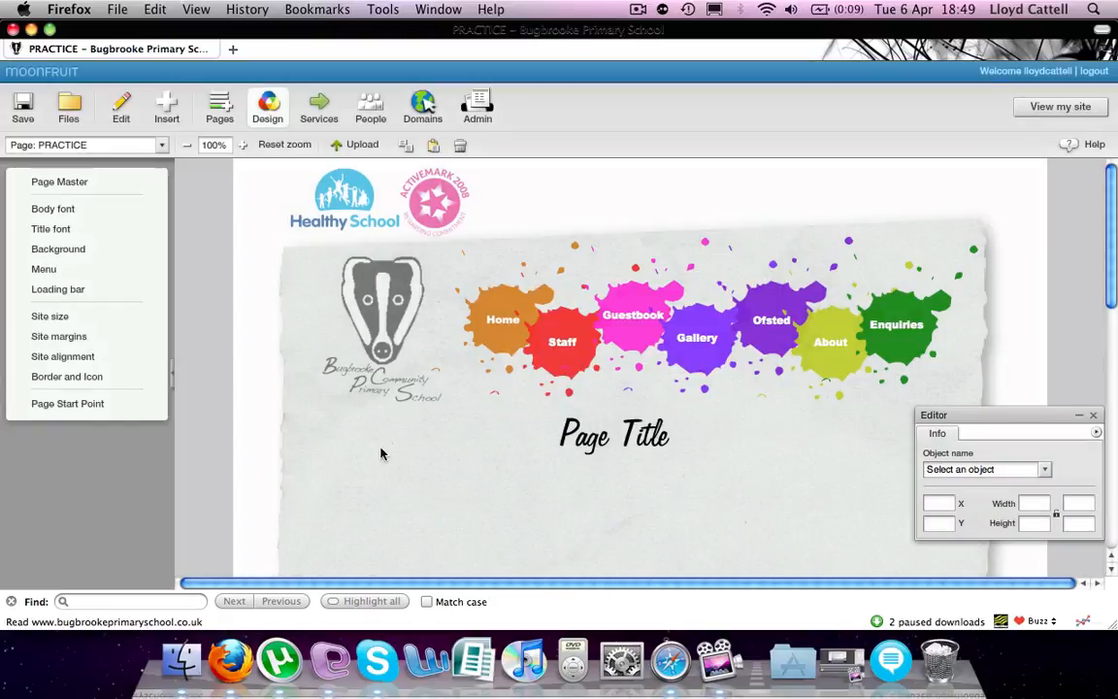
Insert a body text box below the page title and enlarge it to about 688 wide by 172 high.
scroll(651, 484, "down", 5)
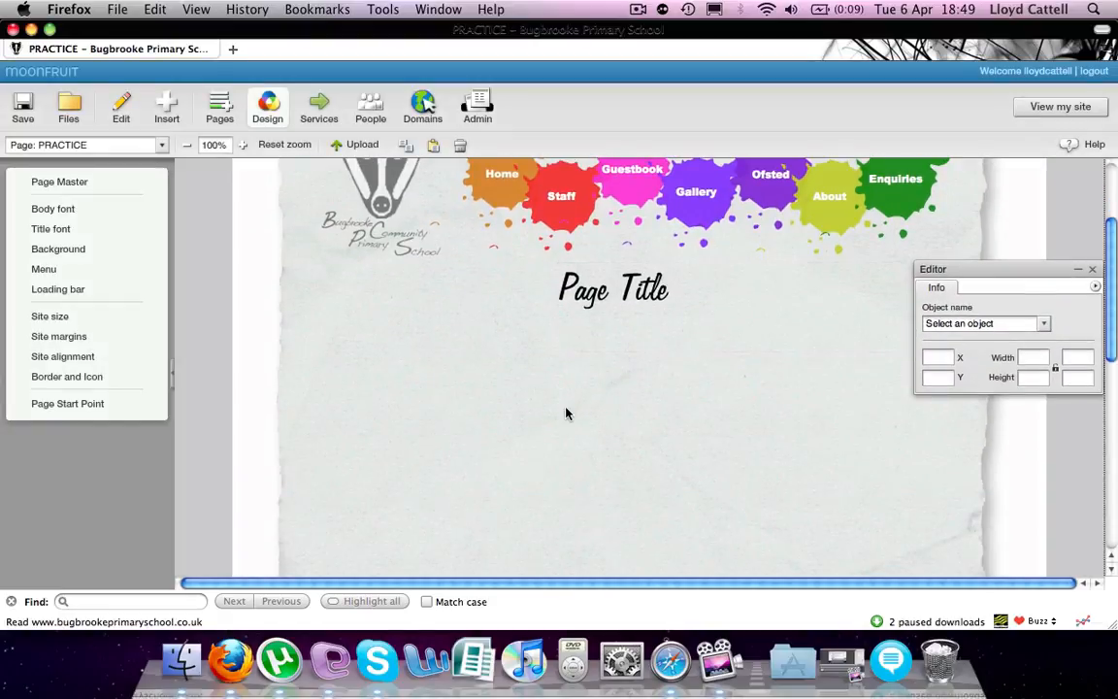
left_click(166, 105)
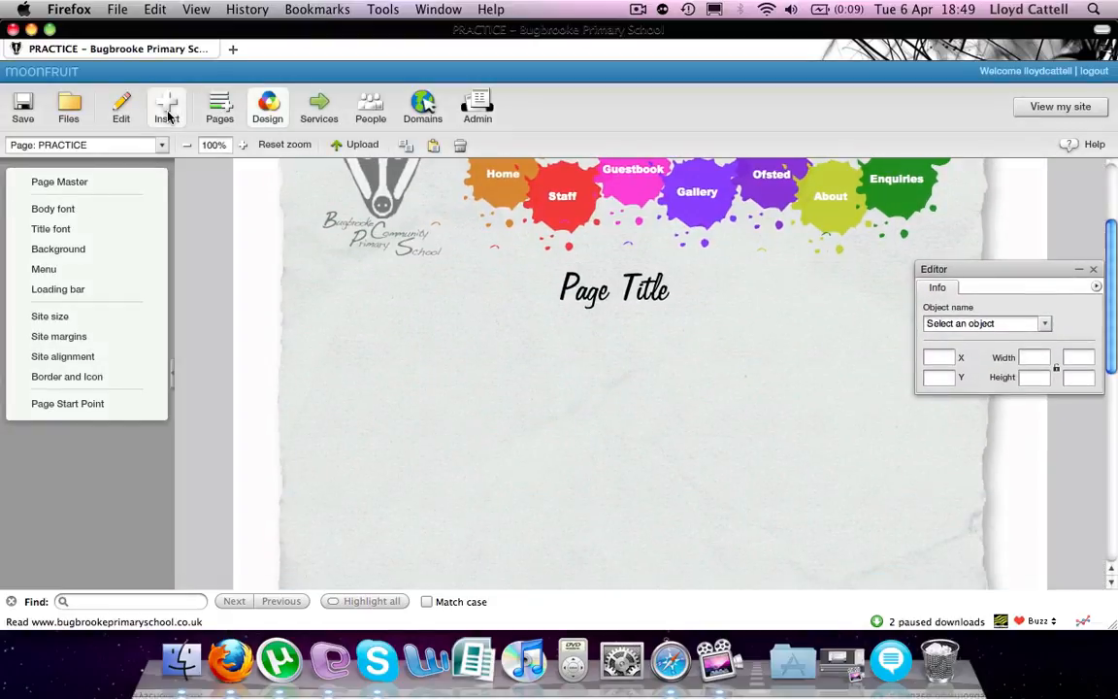
left_click(69, 205)
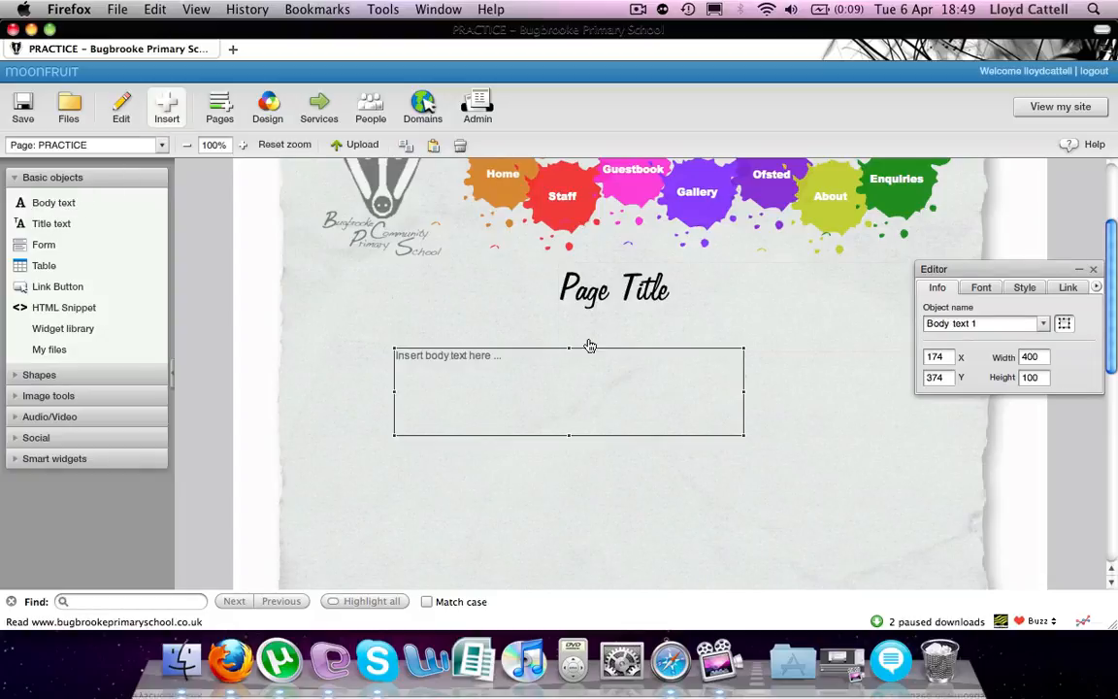
left_click_drag(540, 394, 481, 375)
left_click_drag(683, 415, 935, 481)
left_click_drag(811, 476, 819, 466)
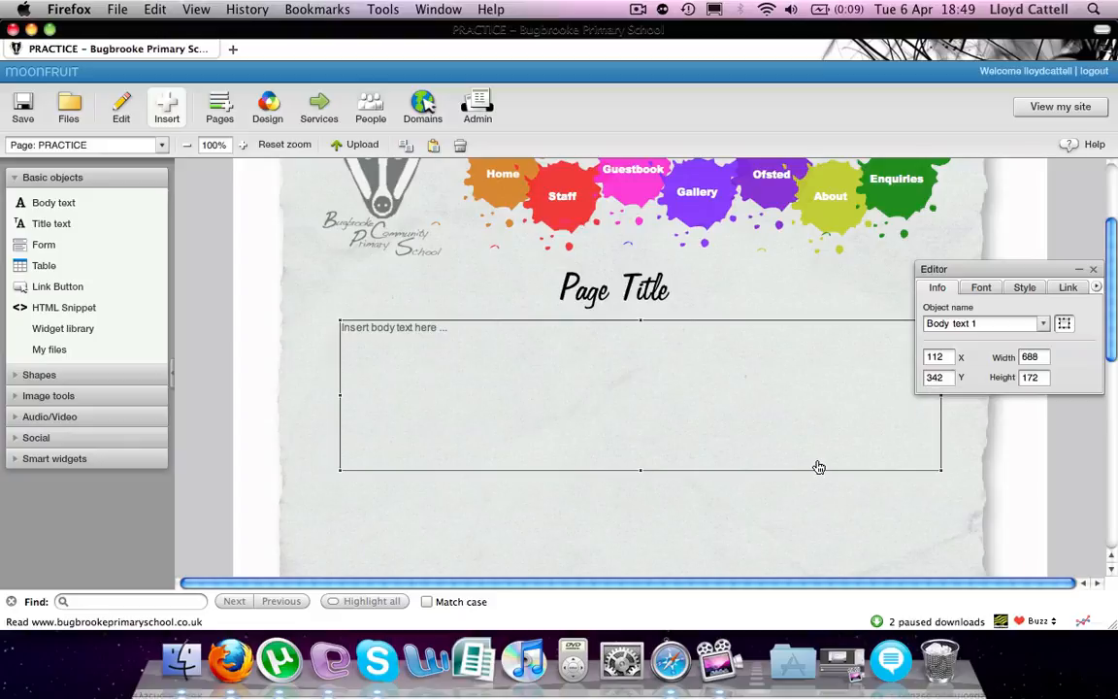
Insert a contact form and place it centred below the body text line, at about X 291, Y 381.
left_click(41, 247)
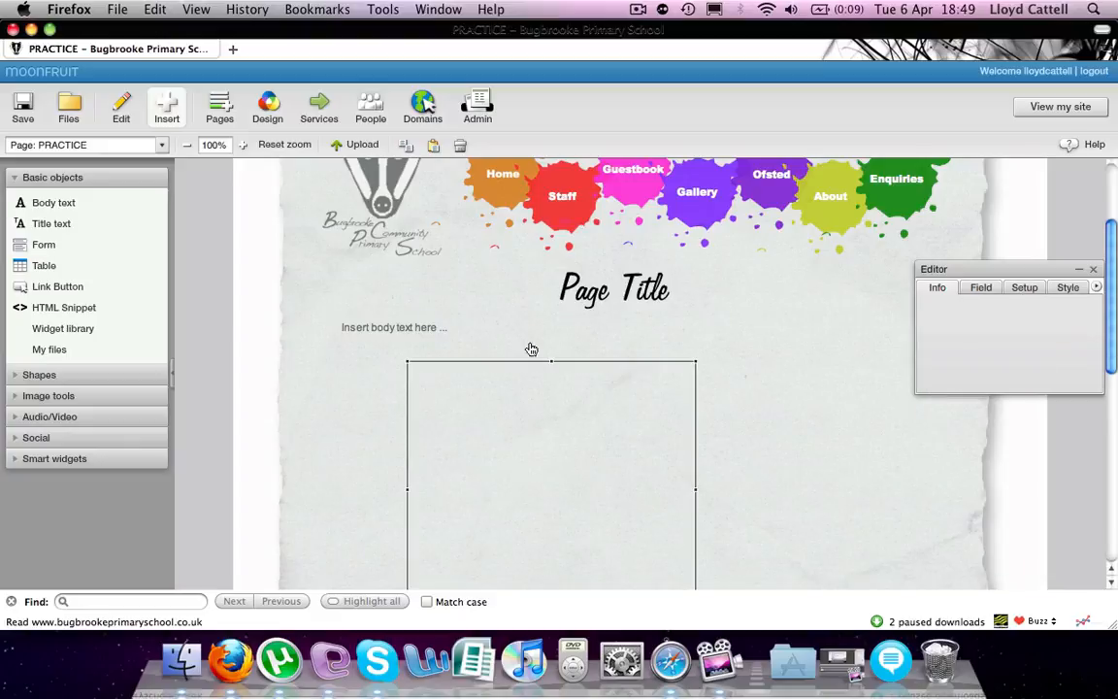
scroll(535, 347, "down", 4)
left_click_drag(603, 335, 691, 331)
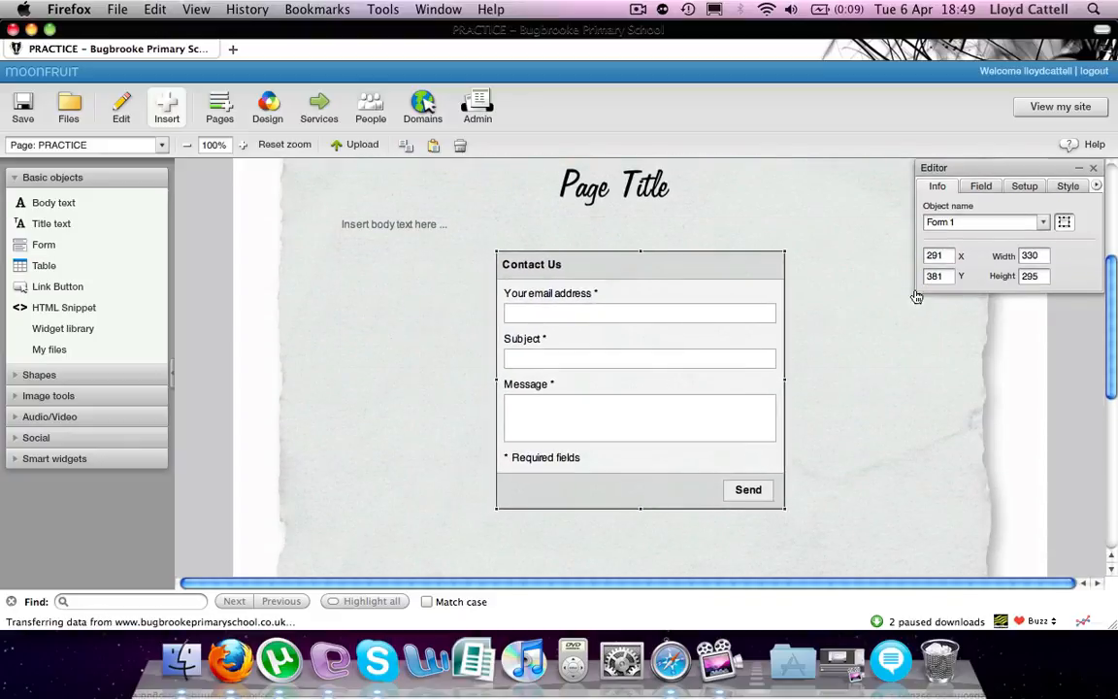
Examine the field options of the contact form's email address and message fields.
left_click(980, 186)
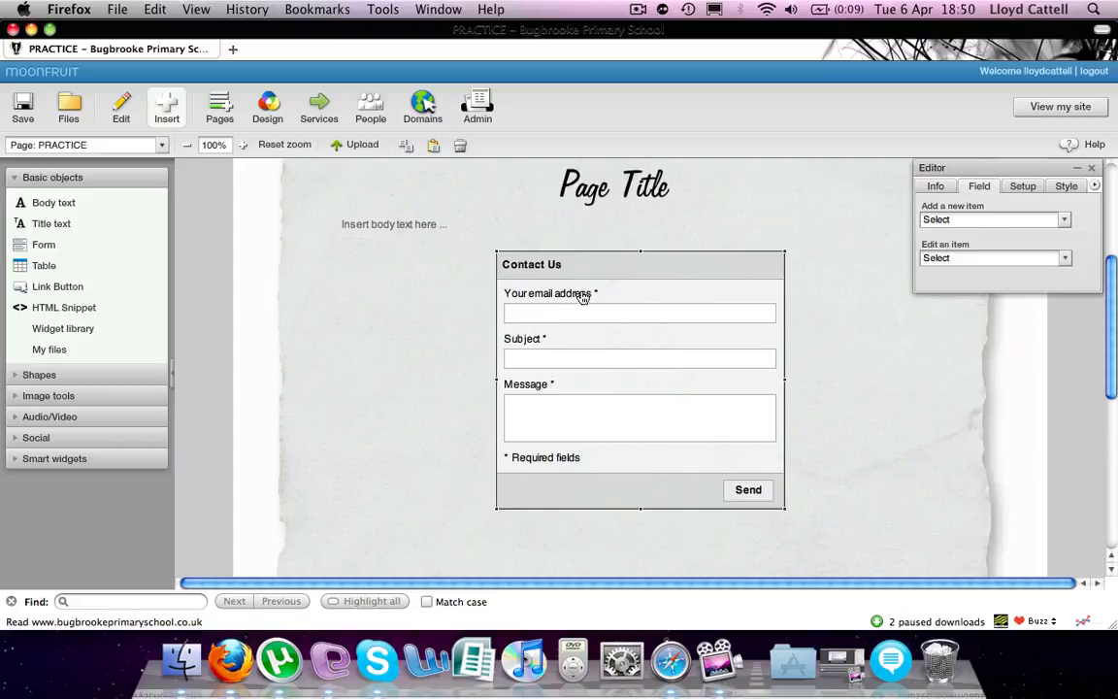
left_click(579, 415)
left_click(602, 313)
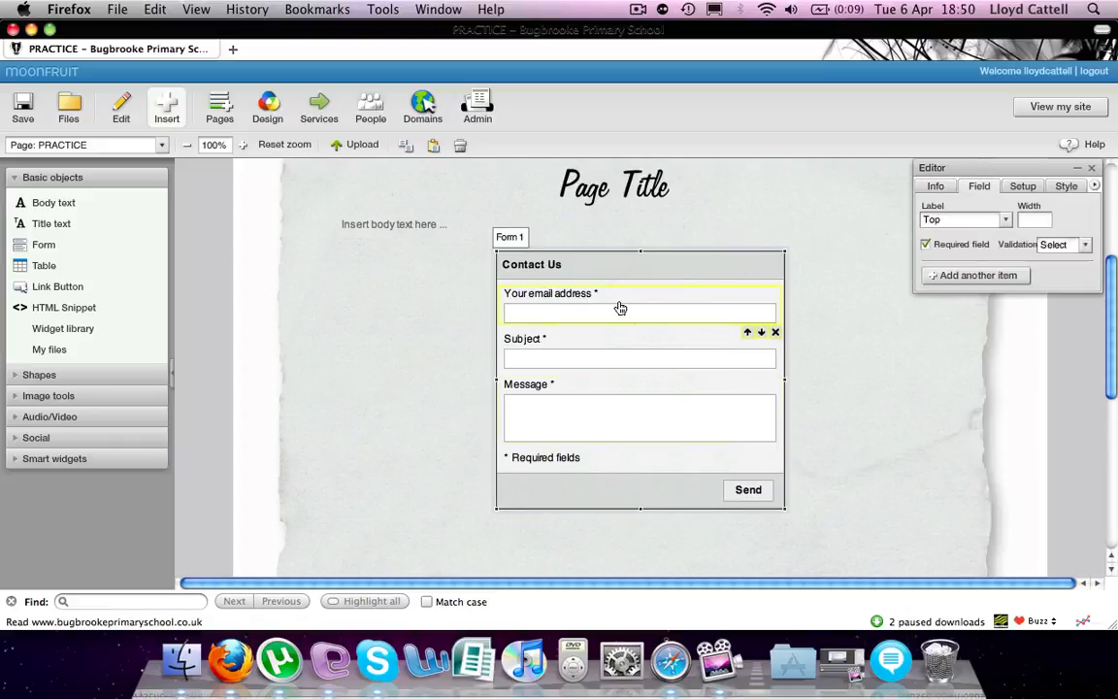
left_click(639, 396)
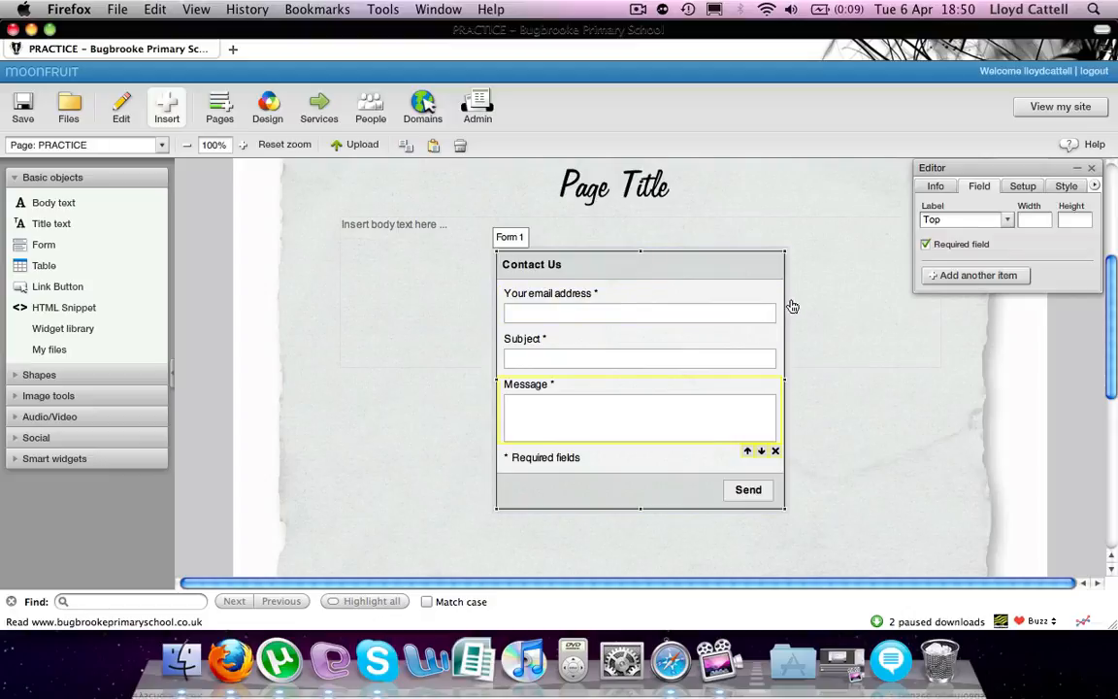
Examine the contact form's setup options, including the recipient address its messages are sent to.
left_click(1022, 186)
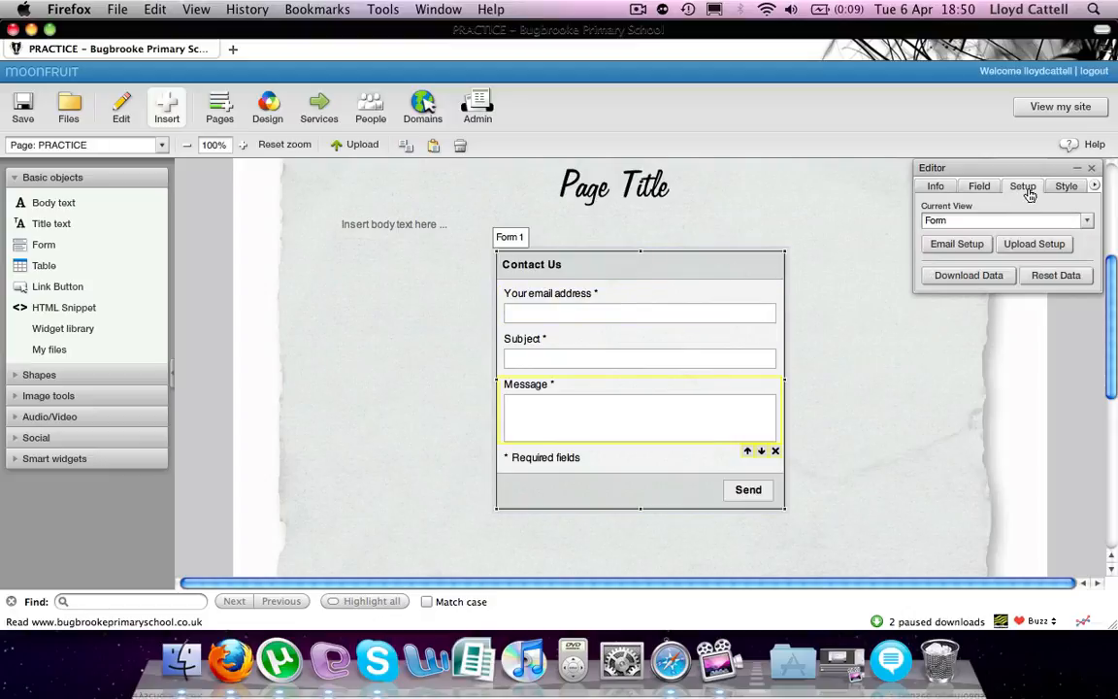
left_click(956, 247)
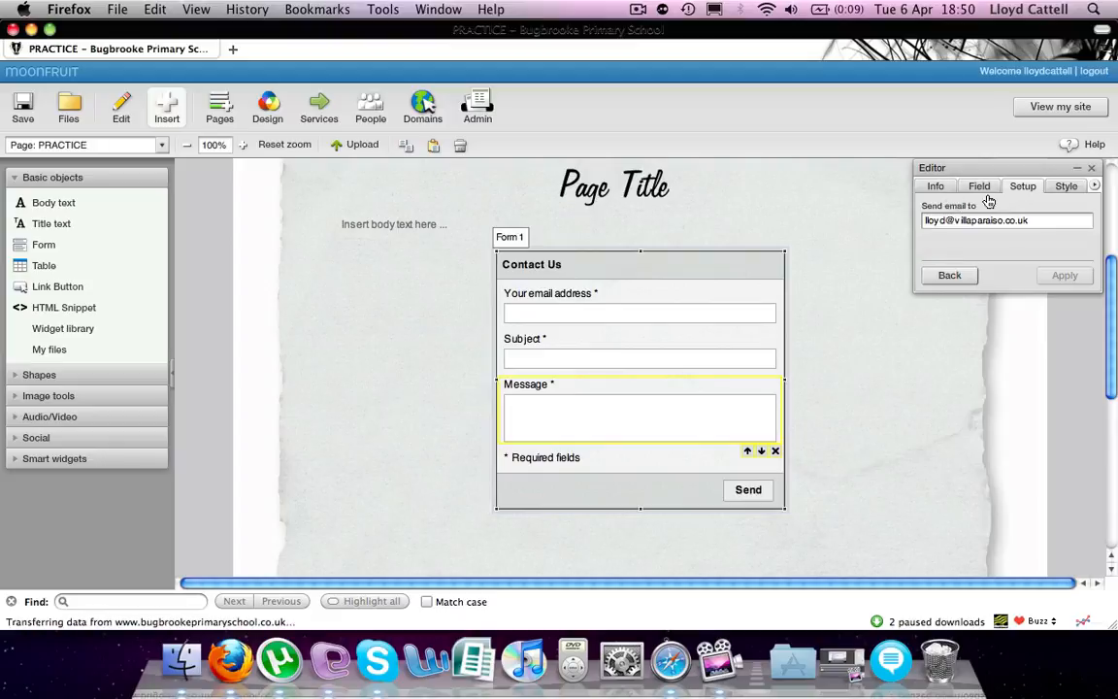
left_click(1016, 191)
left_click(953, 241)
left_click_drag(1032, 221, 924, 223)
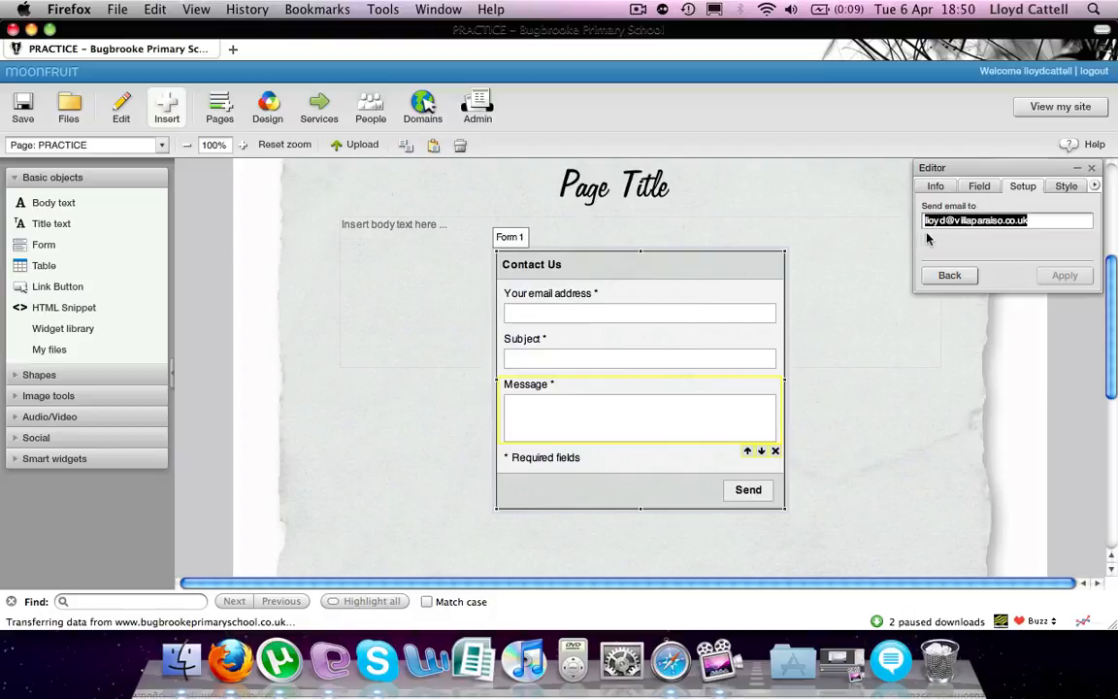
left_click(982, 190)
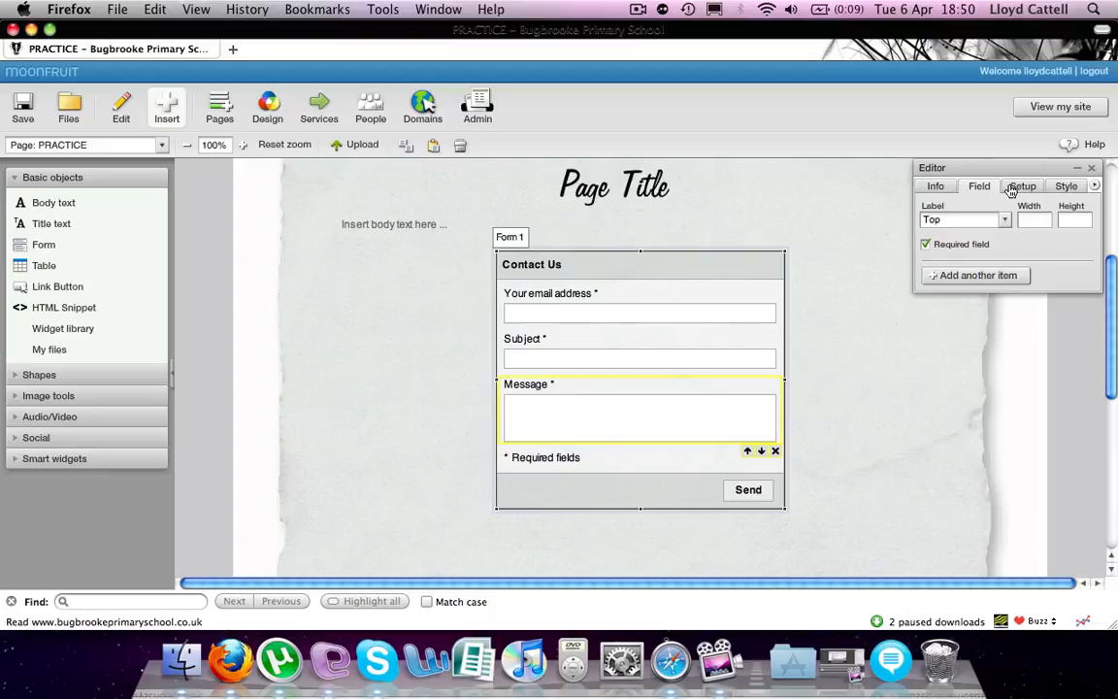
left_click(1011, 191)
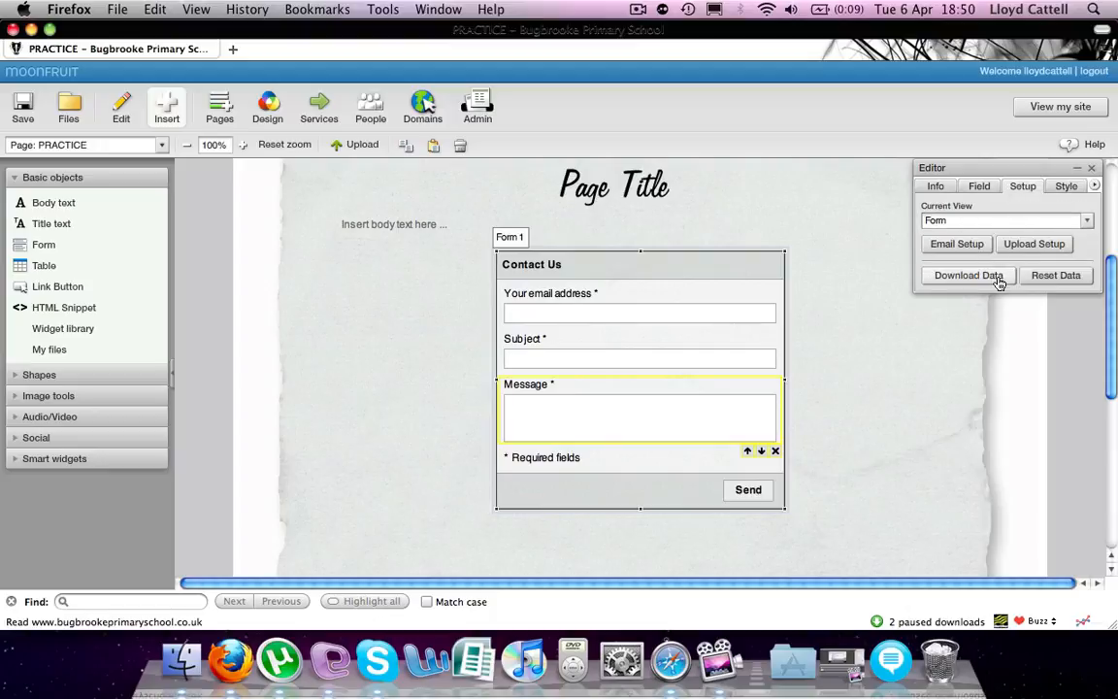
Add a Text Area item to the contact form below the Message field.
left_click(979, 187)
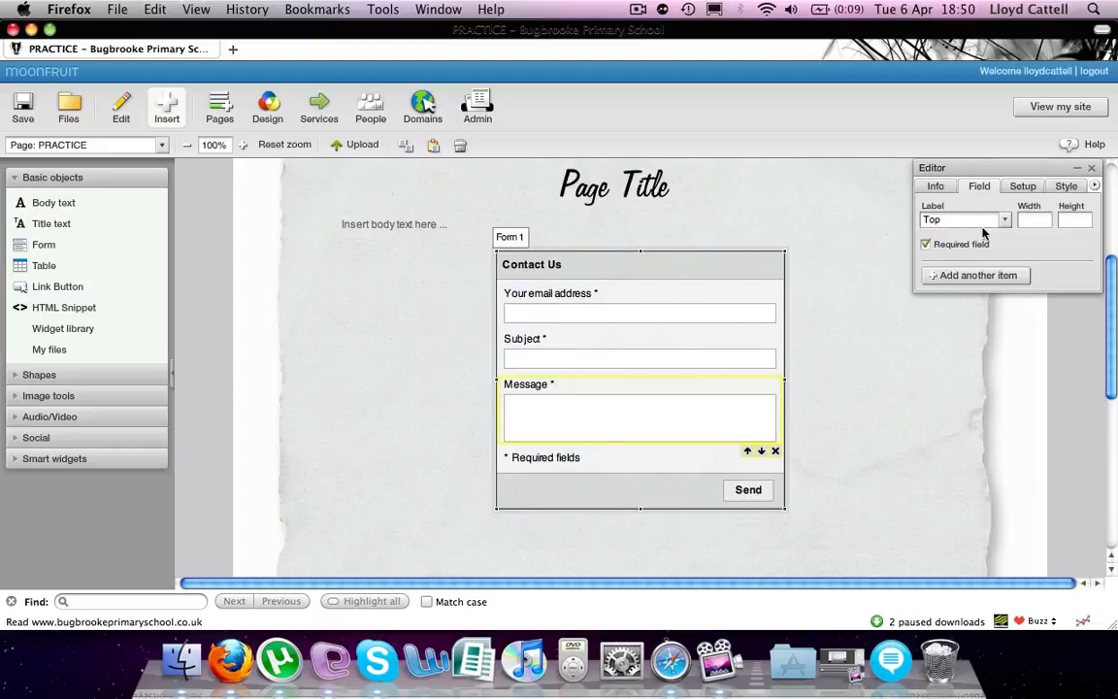
left_click(980, 274)
left_click(988, 221)
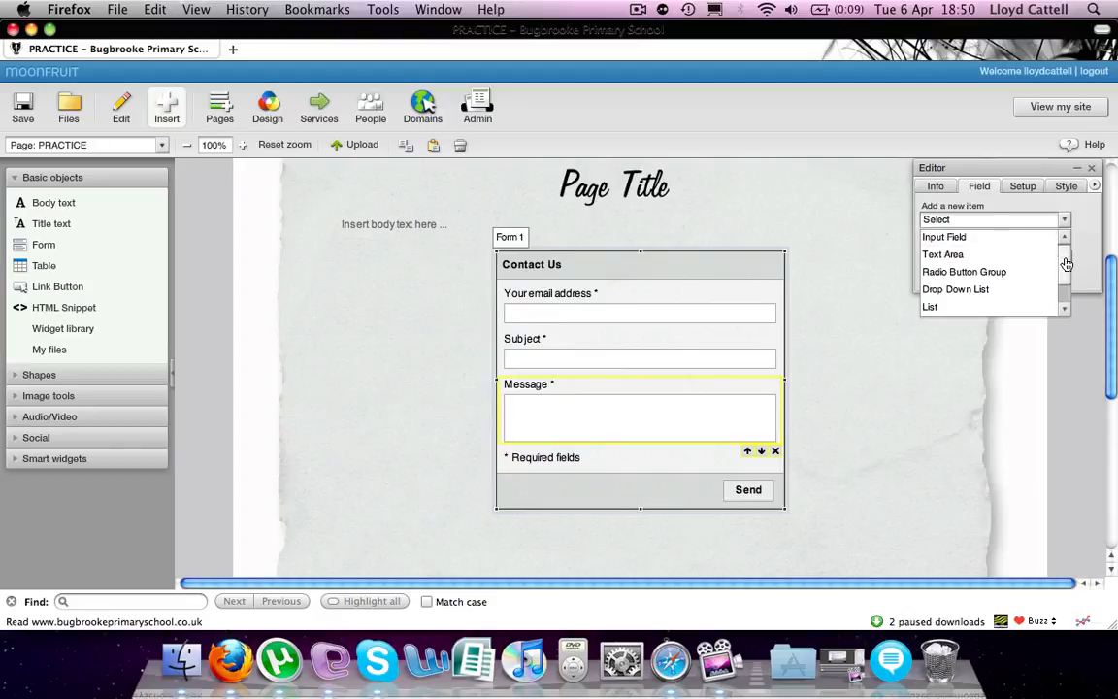
scroll(1066, 264, "down", 1)
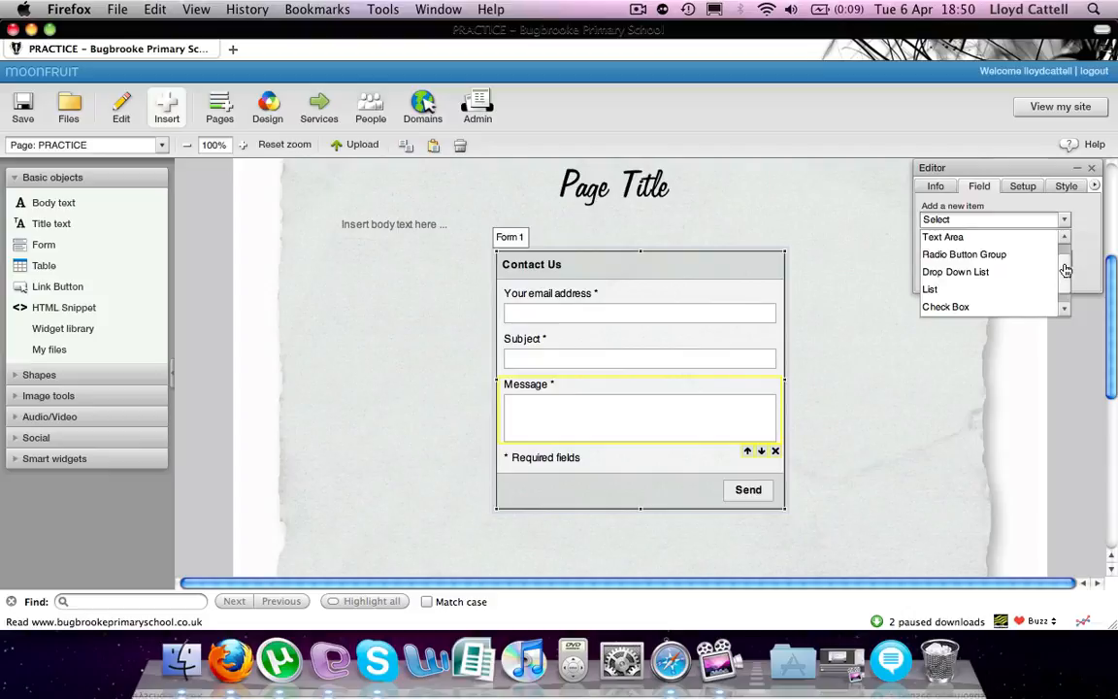
scroll(1066, 260, "up", 1)
left_click(1007, 255)
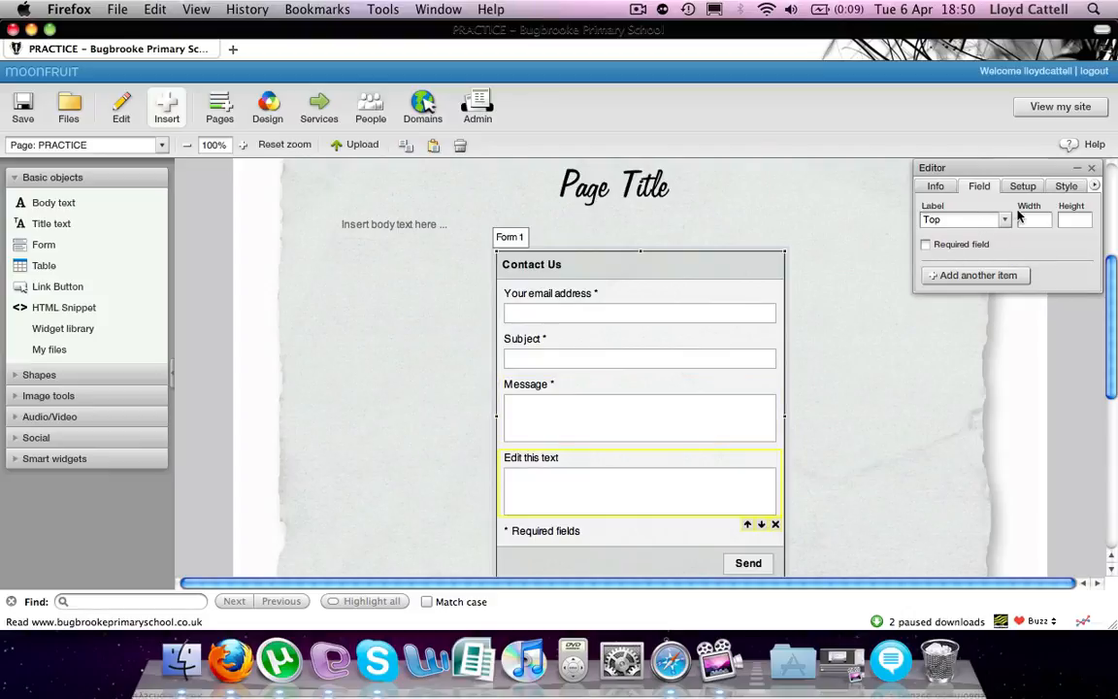
Try the Left-aligned label position for the form fields and return the labels to Top.
left_click(994, 222)
left_click(1055, 242)
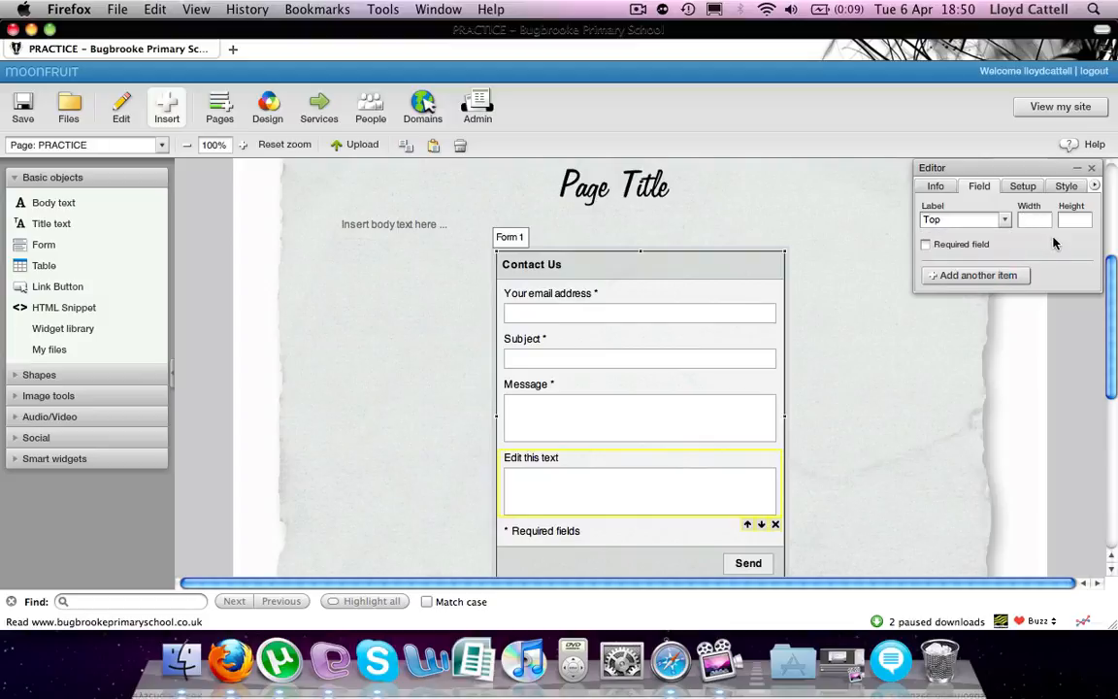
left_click(1001, 221)
left_click(982, 240)
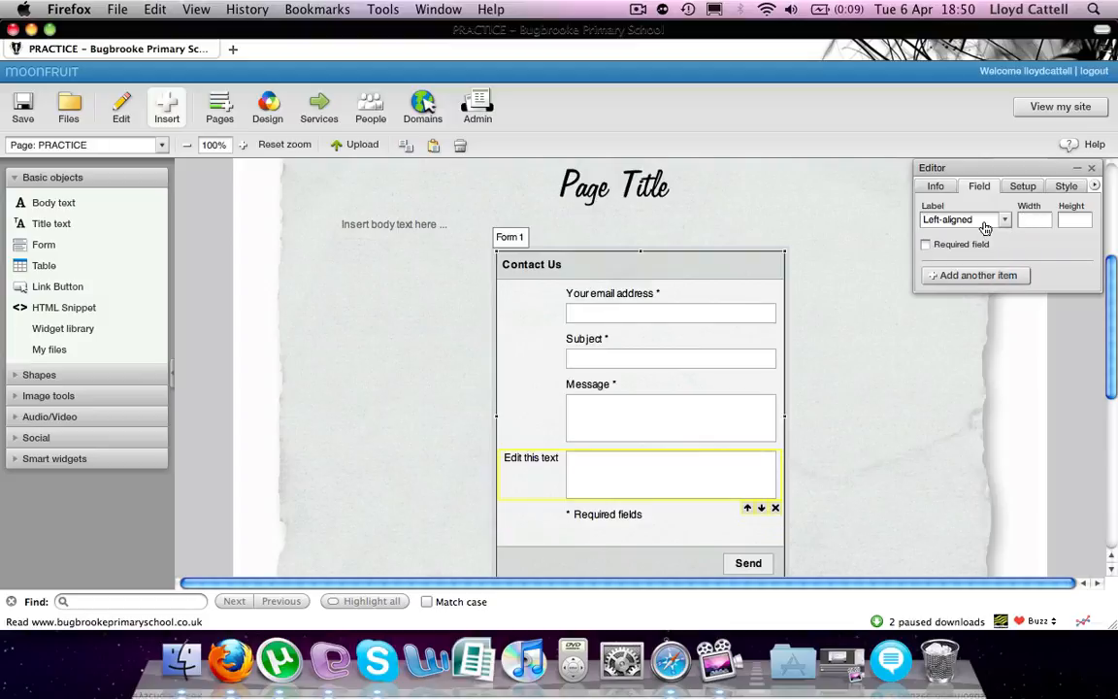
left_click(985, 220)
left_click(975, 271)
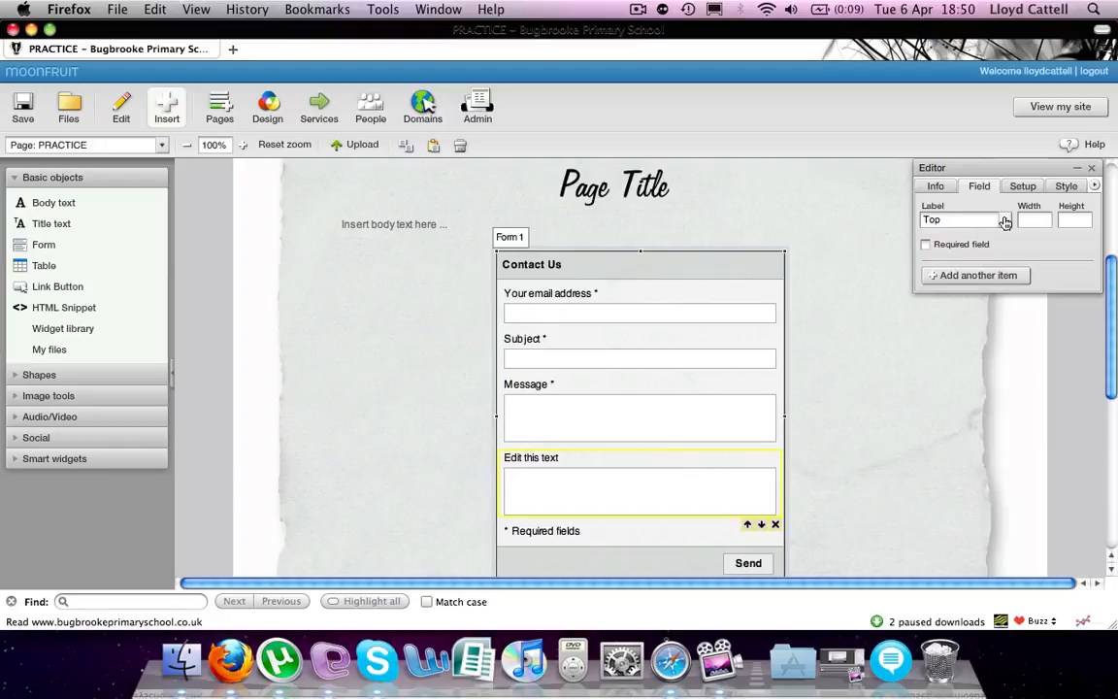
Make the contact form's email address field no longer required.
left_click(937, 186)
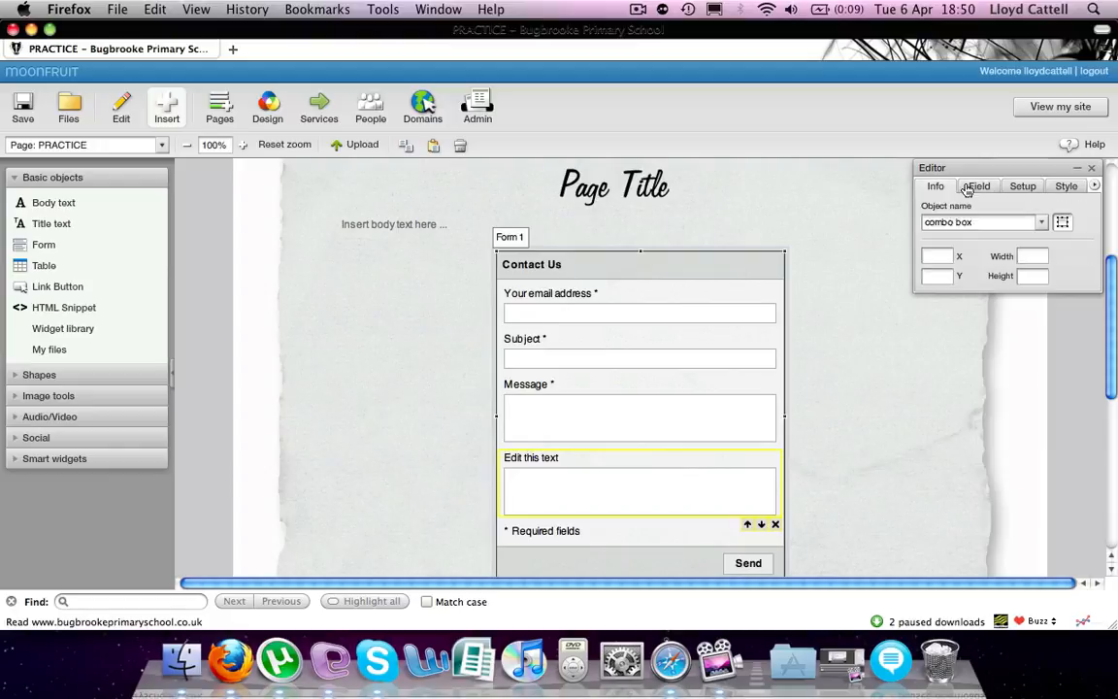
left_click(972, 187)
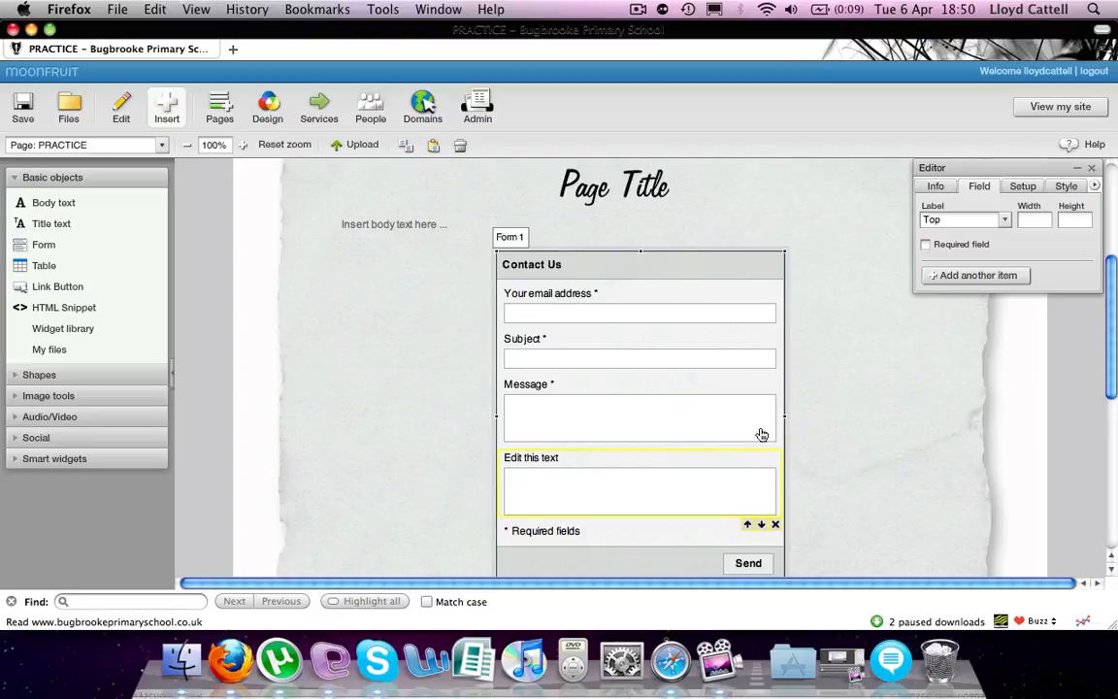
left_click(662, 384)
left_click(583, 340)
left_click(574, 287)
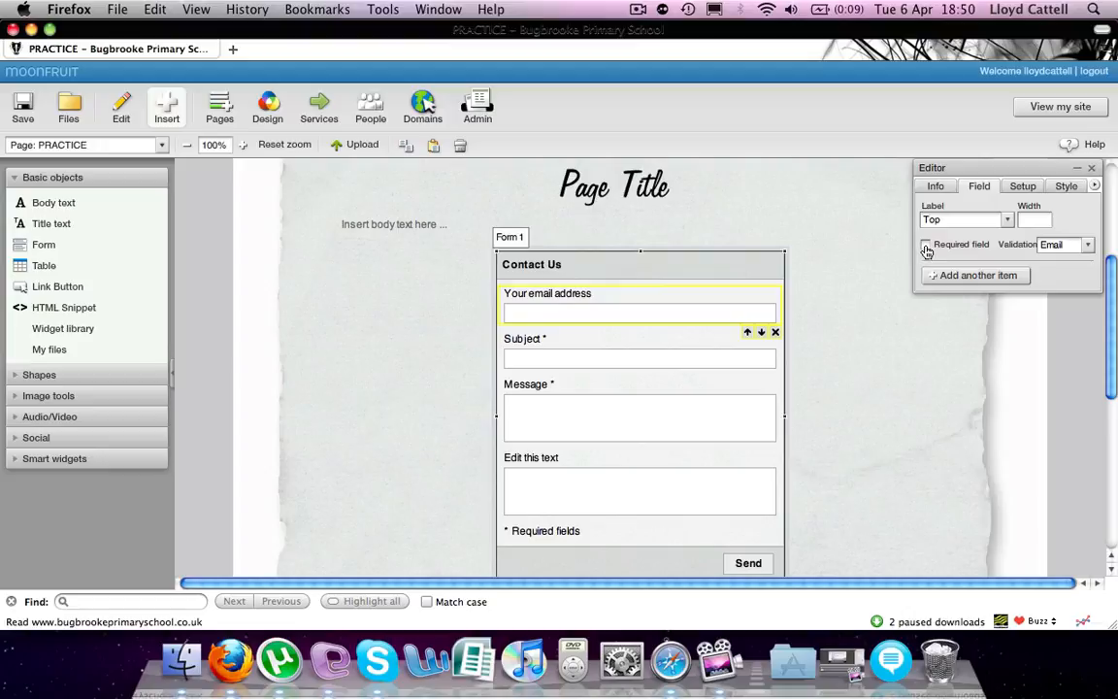
Try the None and Number validation options on the email address field and return it to Email.
left_click(1062, 244)
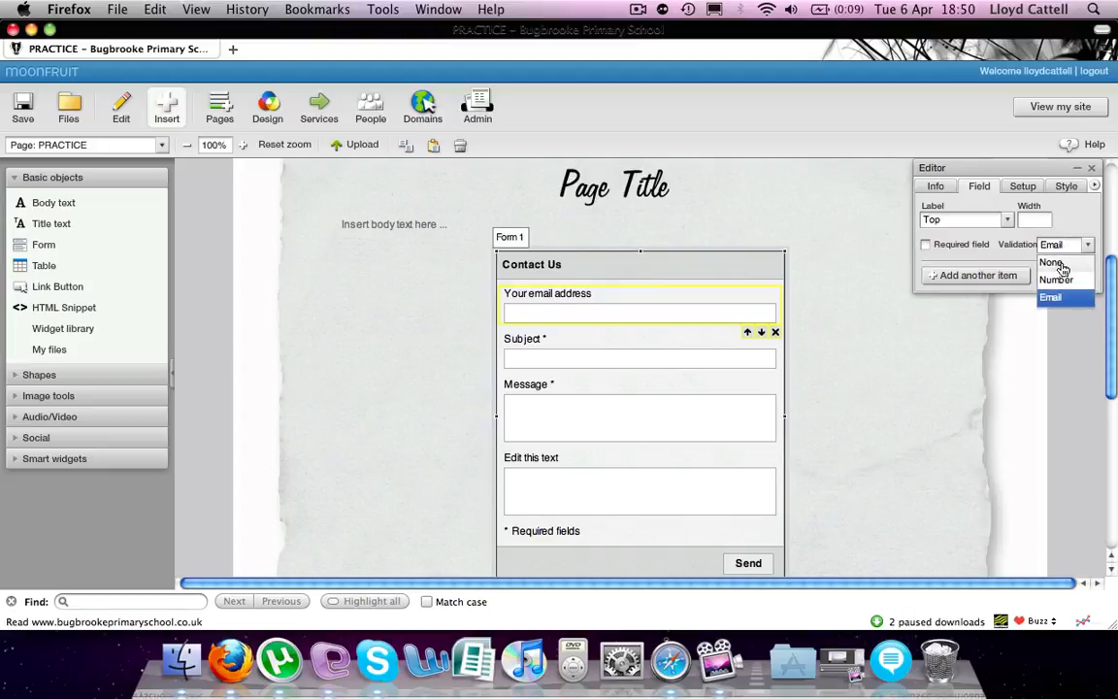
left_click(1061, 263)
left_click(1065, 254)
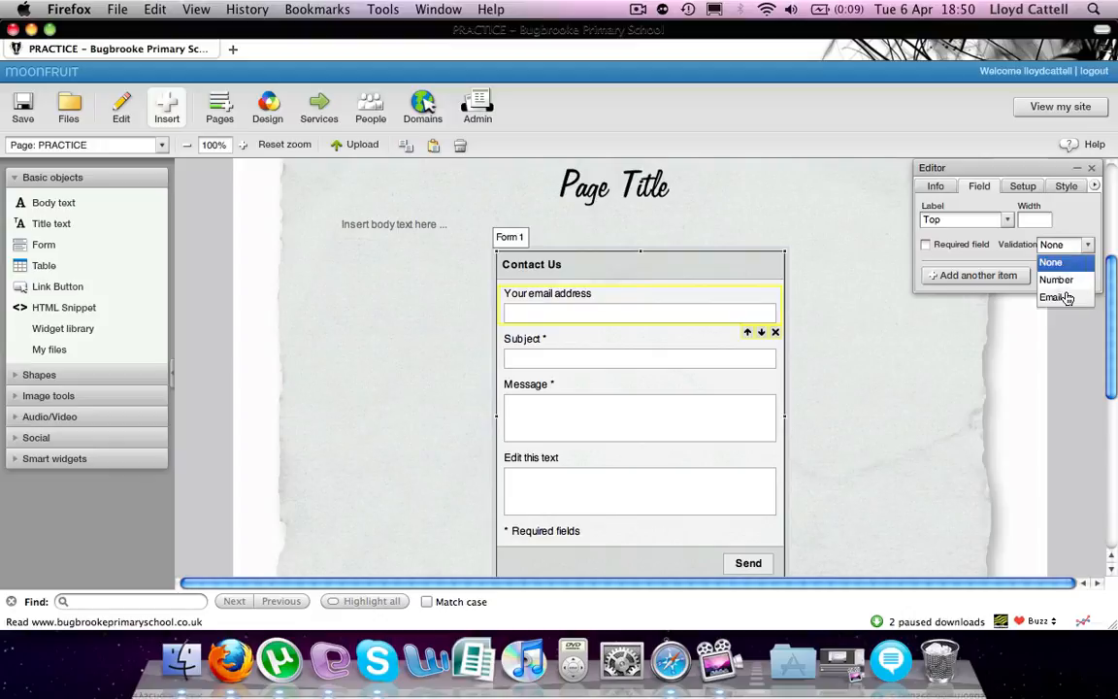
left_click(1066, 295)
left_click(1066, 255)
left_click(1067, 256)
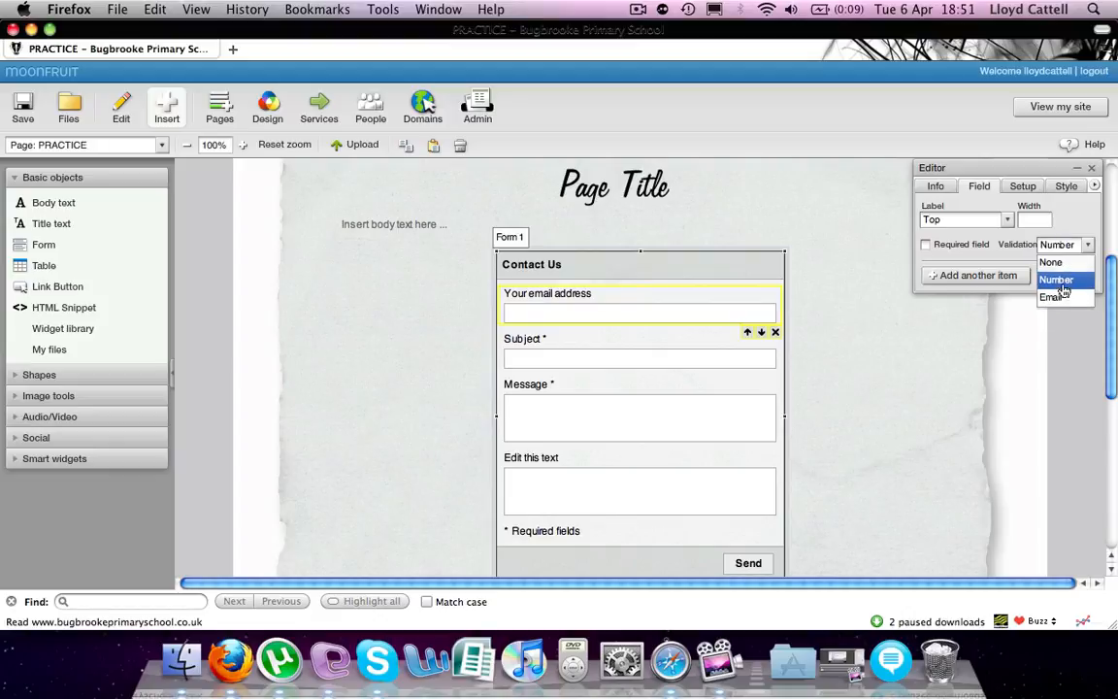
left_click(1065, 295)
Move the contact form up over the body text box.
left_click(761, 427)
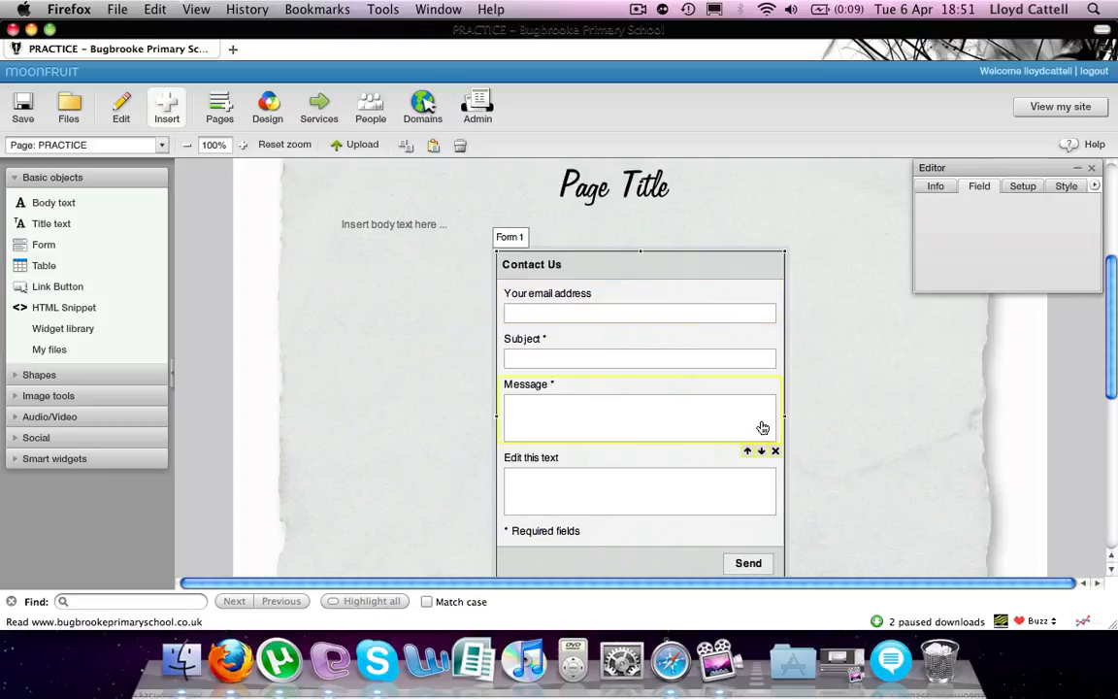
left_click(780, 449)
left_click_drag(771, 451, 555, 330)
Insert a table of 5 columns and 8 rows overlapping the contact form and examine its setup options.
left_click_drag(40, 275, 756, 388)
left_click(980, 187)
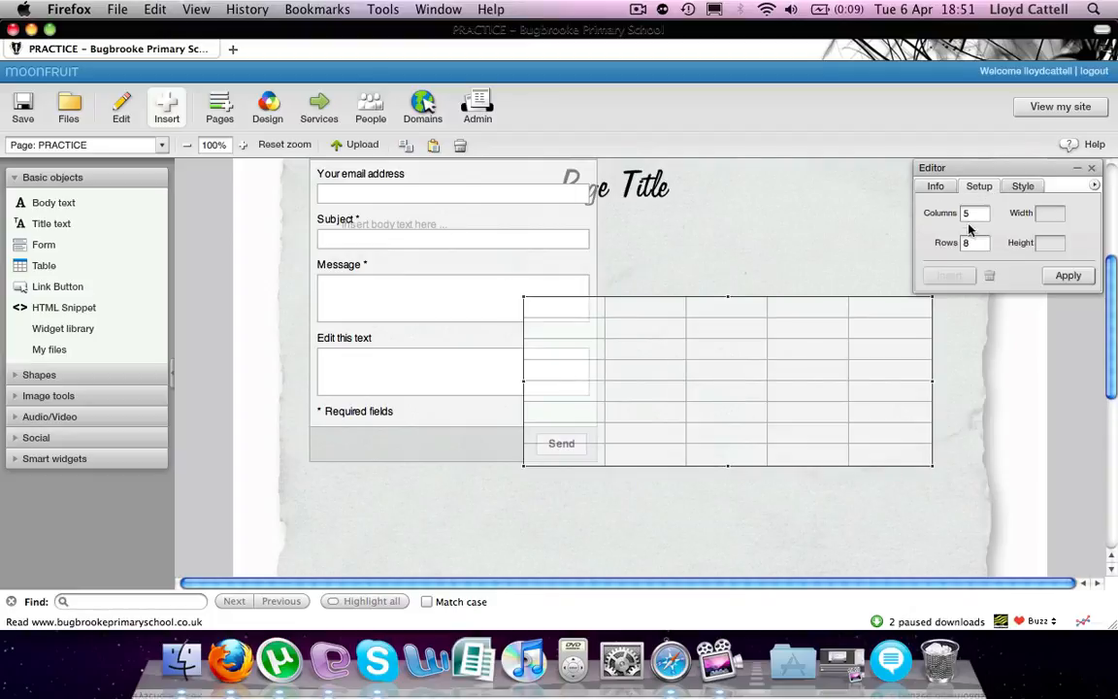
left_click(979, 244)
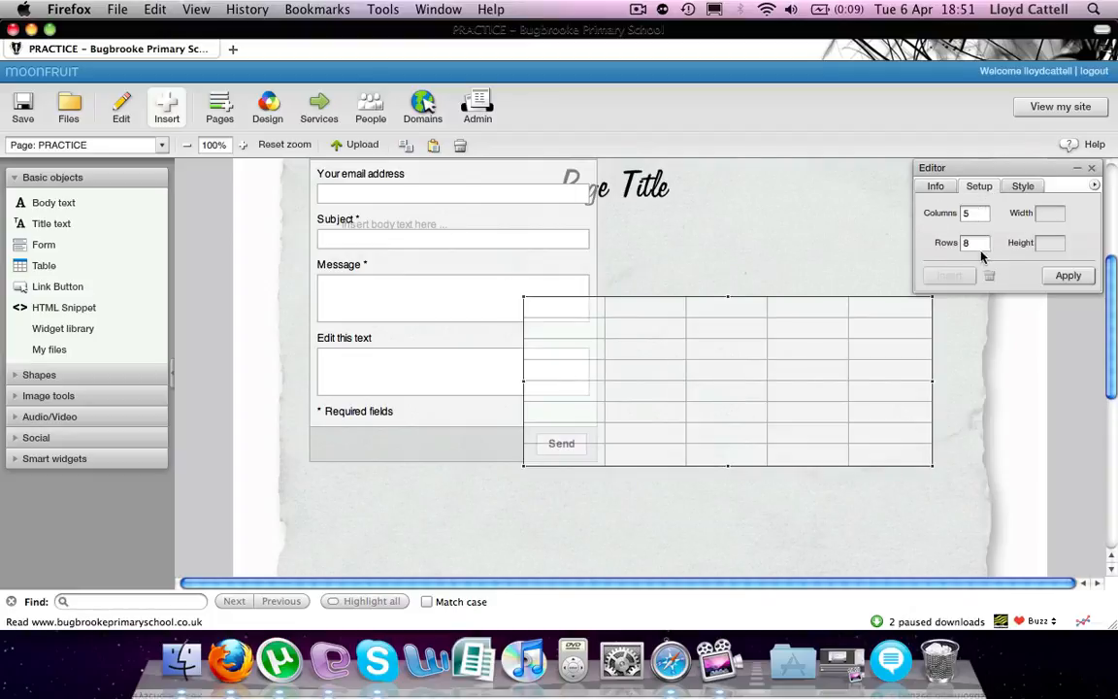
left_click(1046, 230)
Enter "Text" in the table's first cell and in the fifth row of its third column, then move the table over the form.
left_click(571, 317)
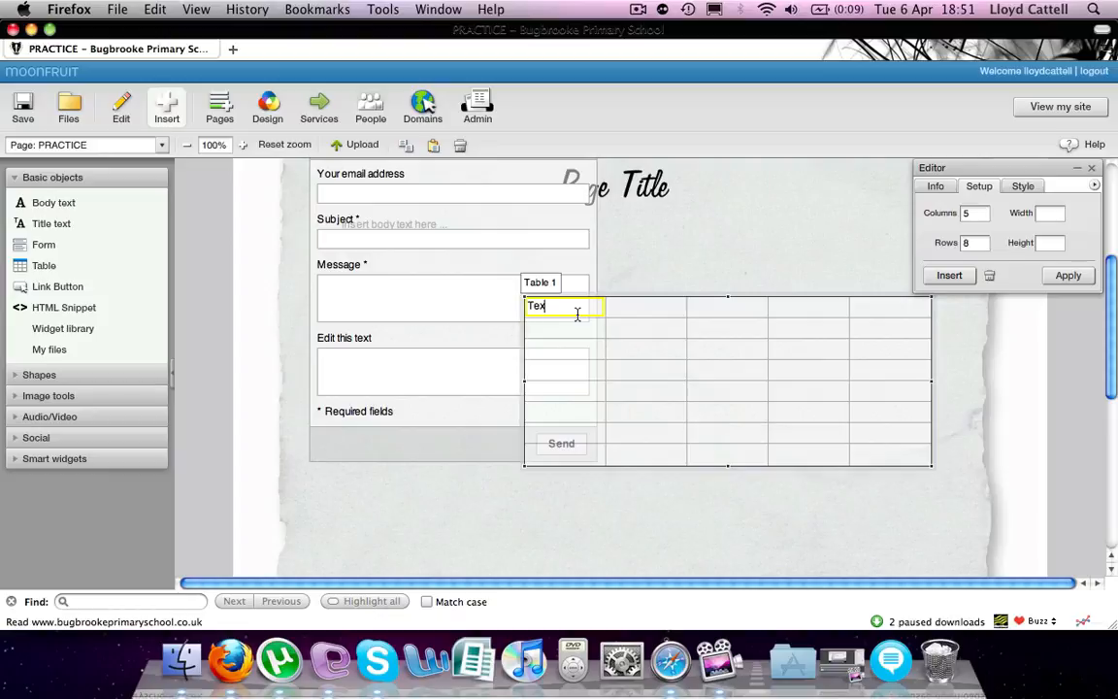
left_click(775, 391)
left_click(746, 392)
type("Text")
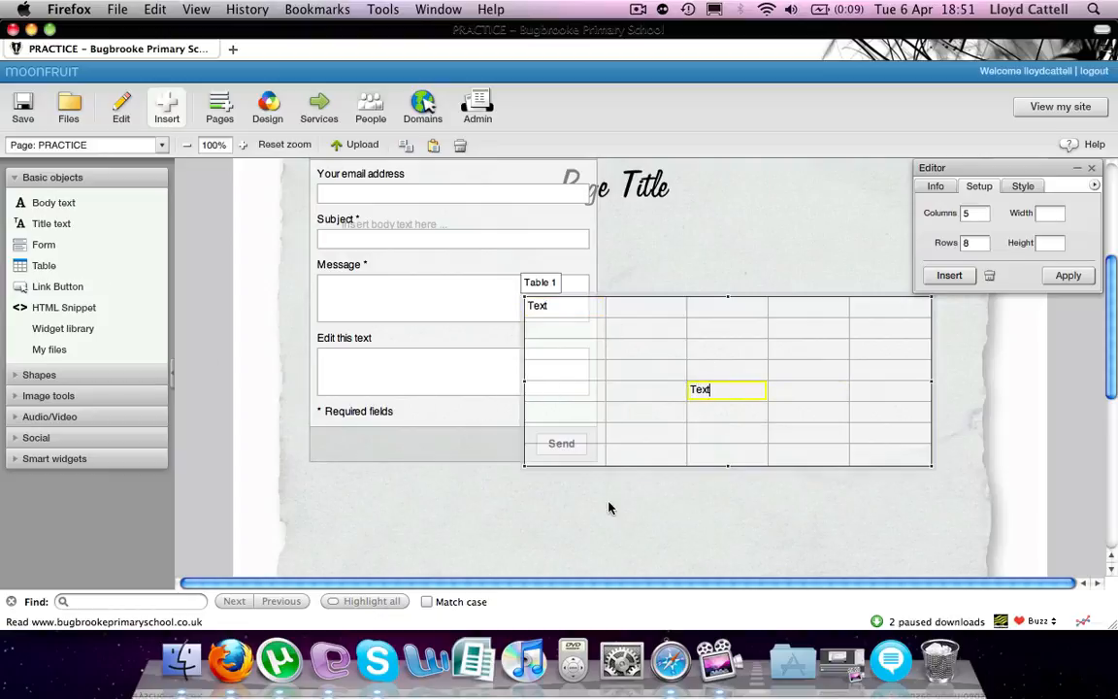
left_click_drag(708, 394, 752, 382)
Insert a link button beside the form with the text "Email Us" and button style 15.
left_click(58, 286)
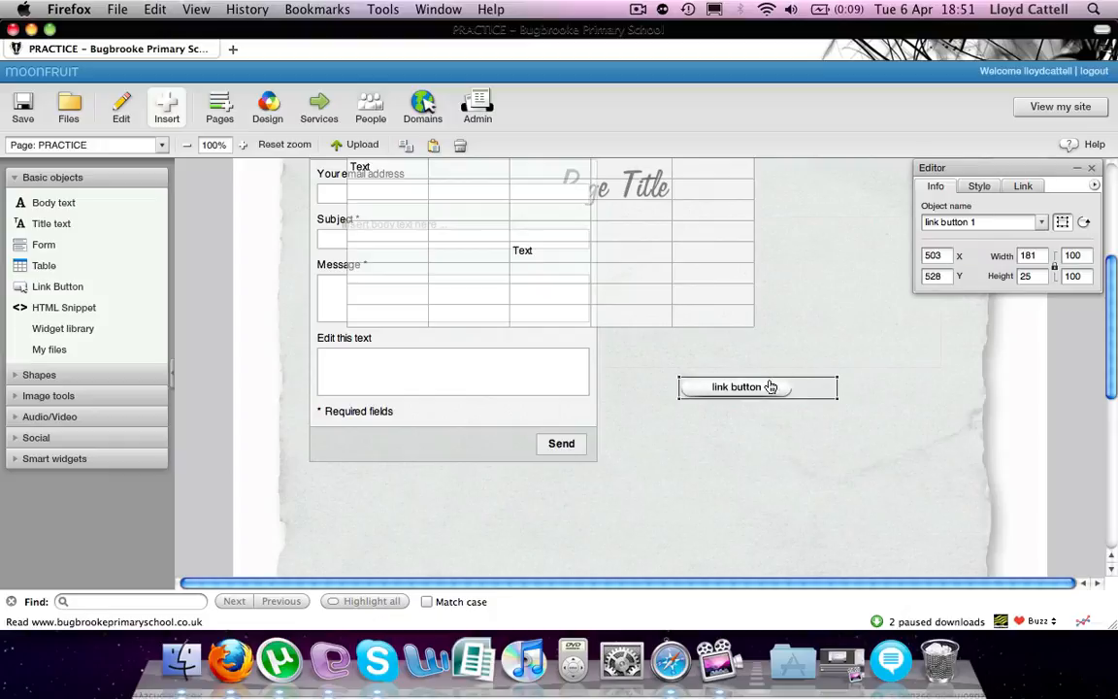
left_click(980, 186)
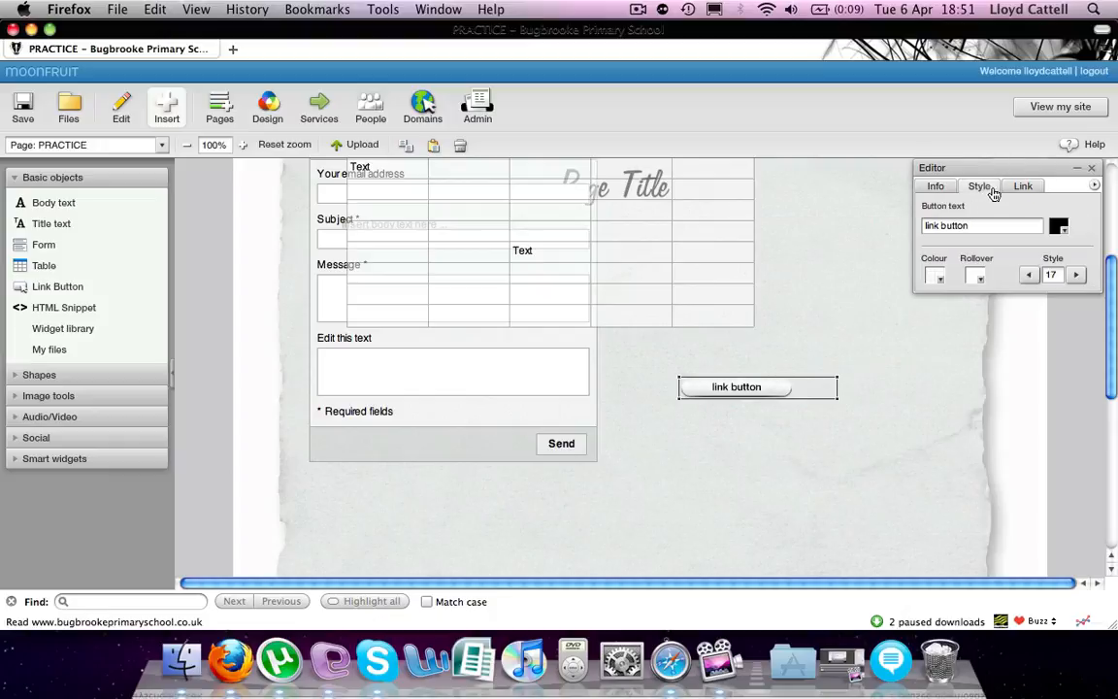
left_click_drag(982, 226, 854, 231)
type("Email Us")
left_click(1028, 277)
left_click(1028, 277)
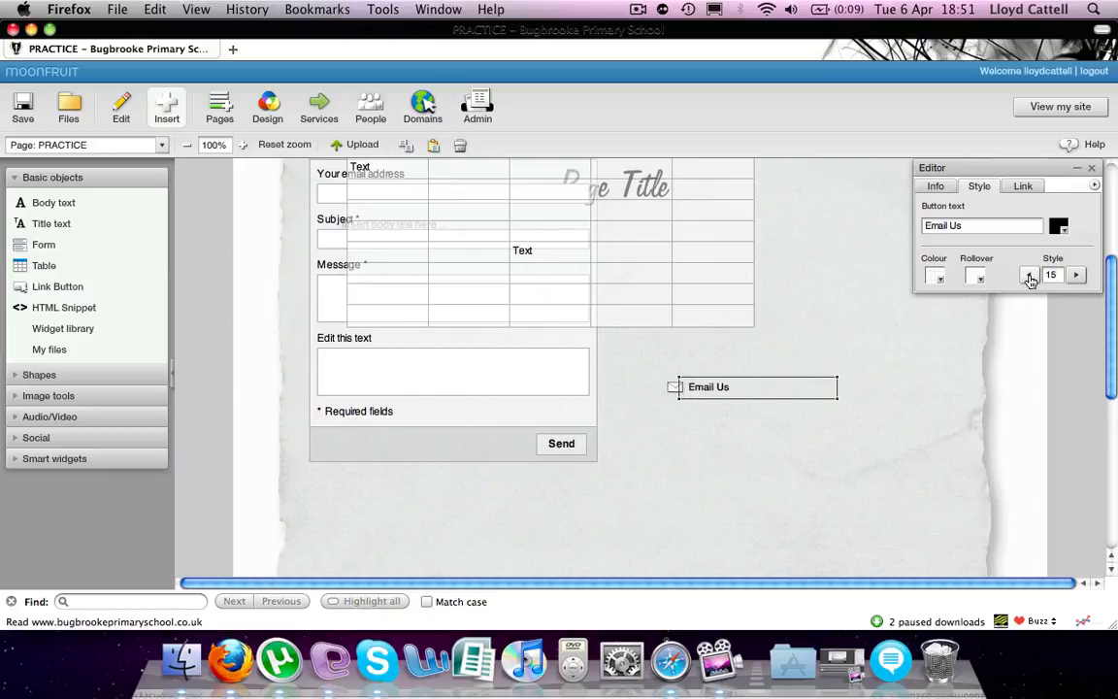
Move the Email Us button to about X 553, Y 509 and link it to the contact's email address.
left_click(701, 413)
left_click_drag(748, 392, 796, 377)
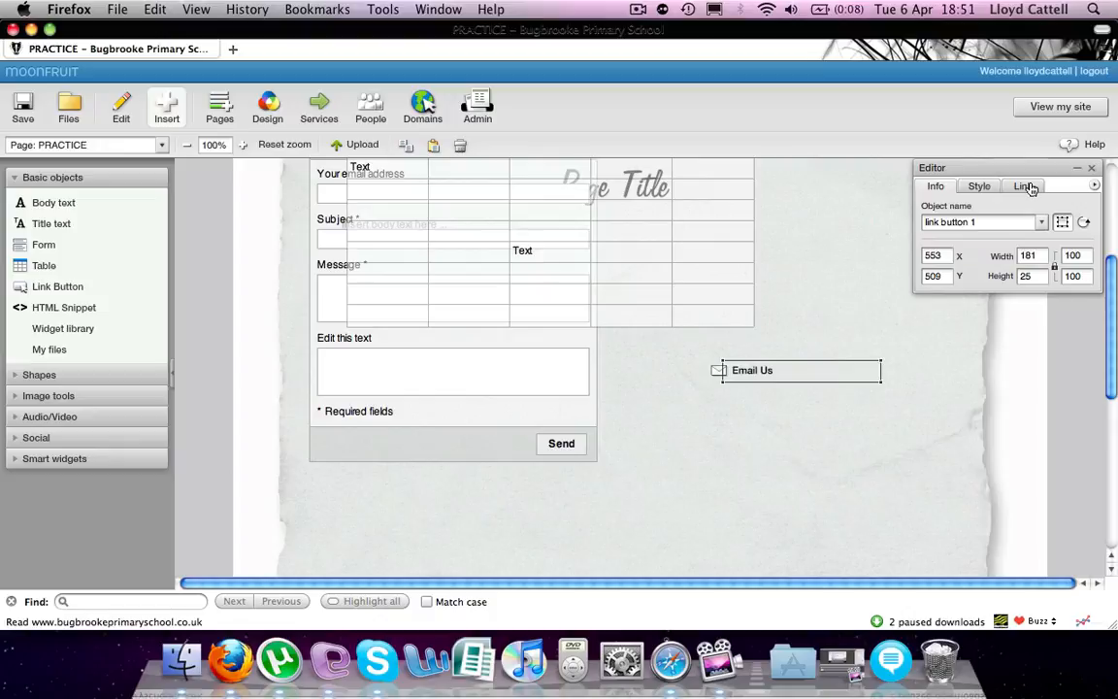
left_click(1031, 186)
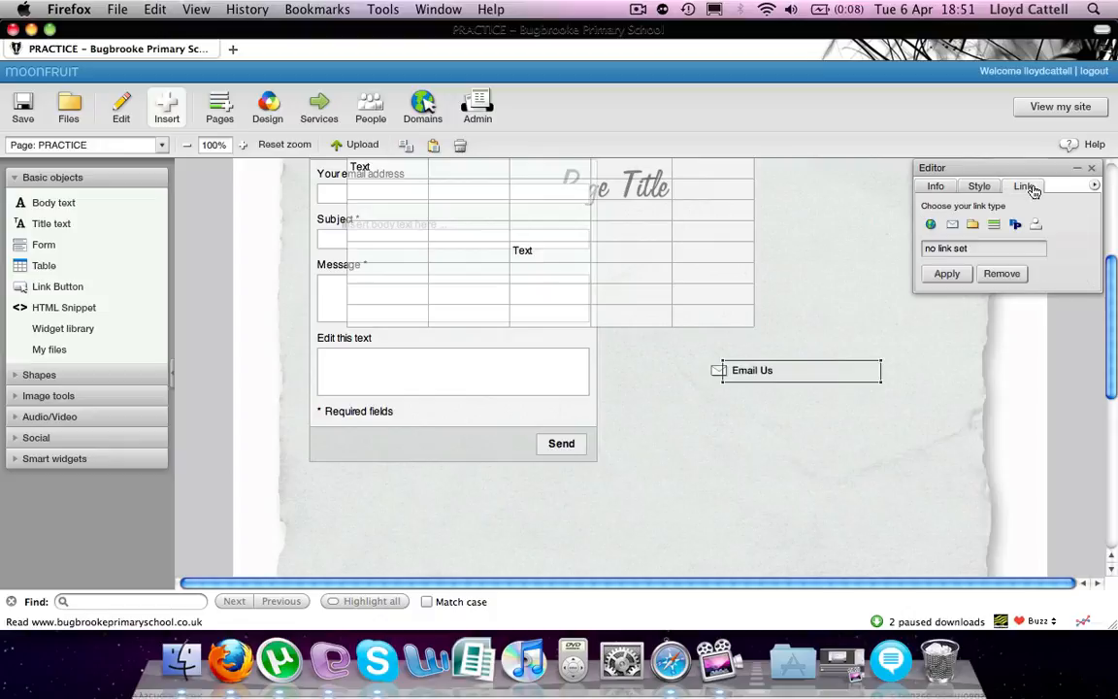
left_click(933, 230)
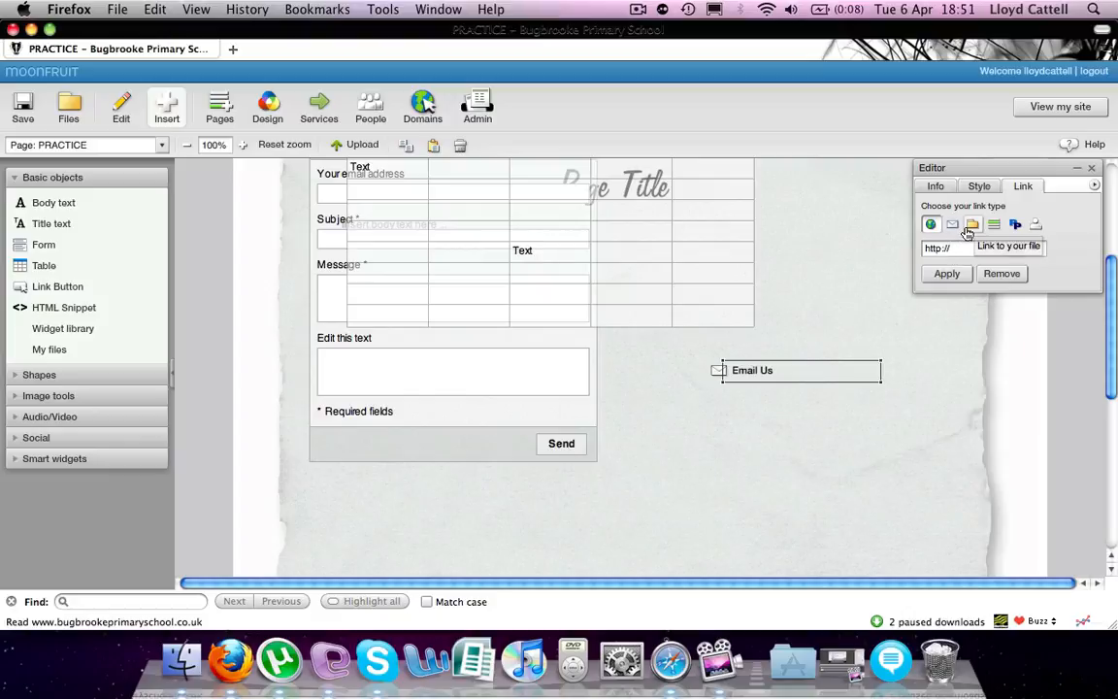
left_click(954, 229)
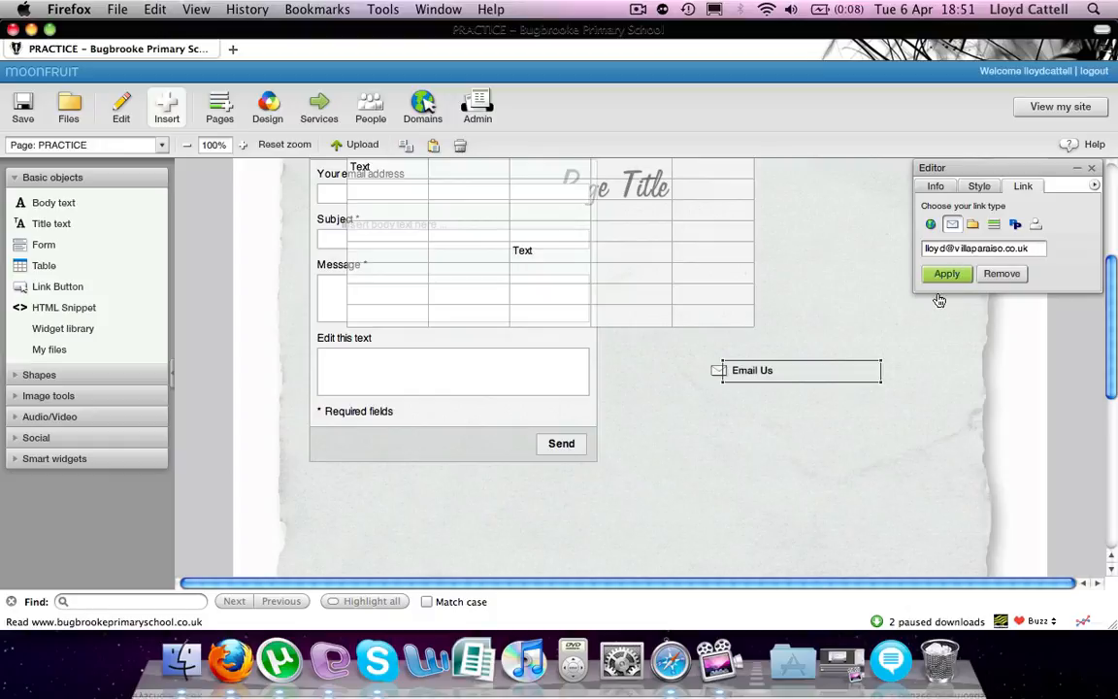
left_click(948, 275)
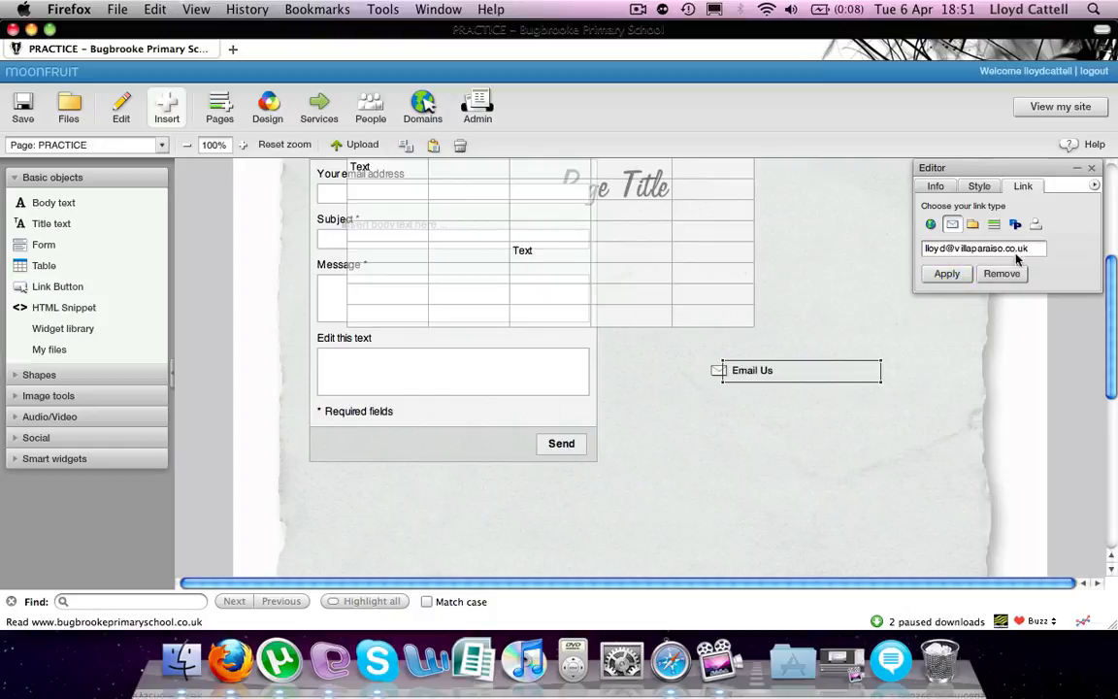
Examine the file, page, PayPal and login link types available for the Email Us button.
left_click(972, 229)
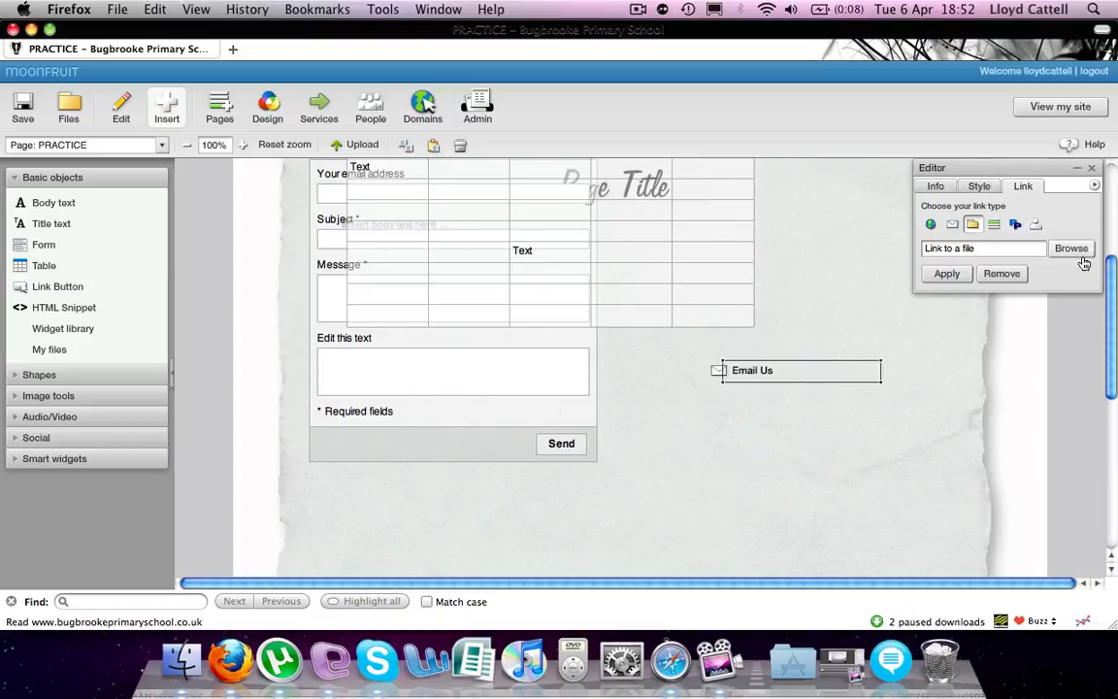
left_click(994, 226)
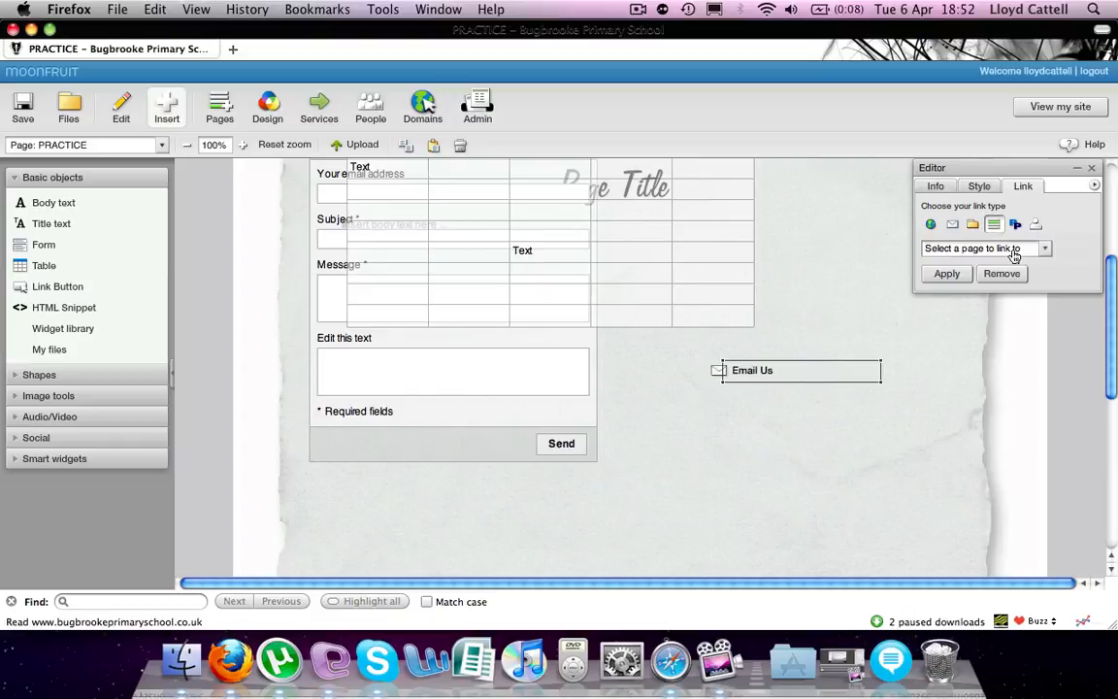
left_click(1018, 249)
left_click(1044, 249)
left_click(1015, 224)
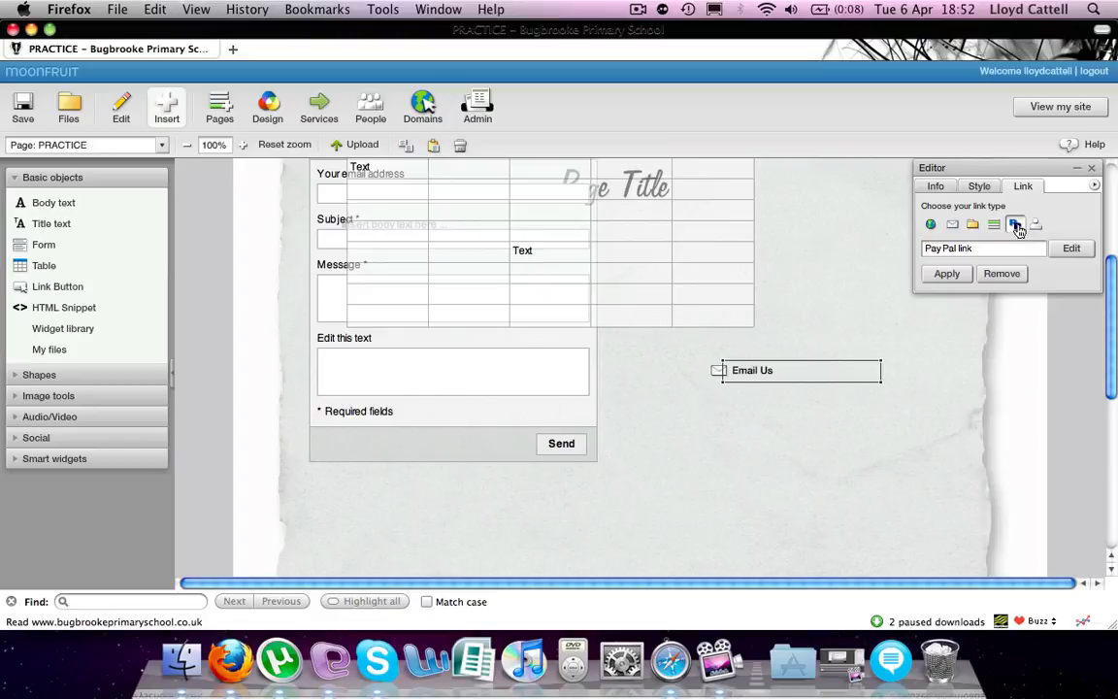
left_click(1035, 226)
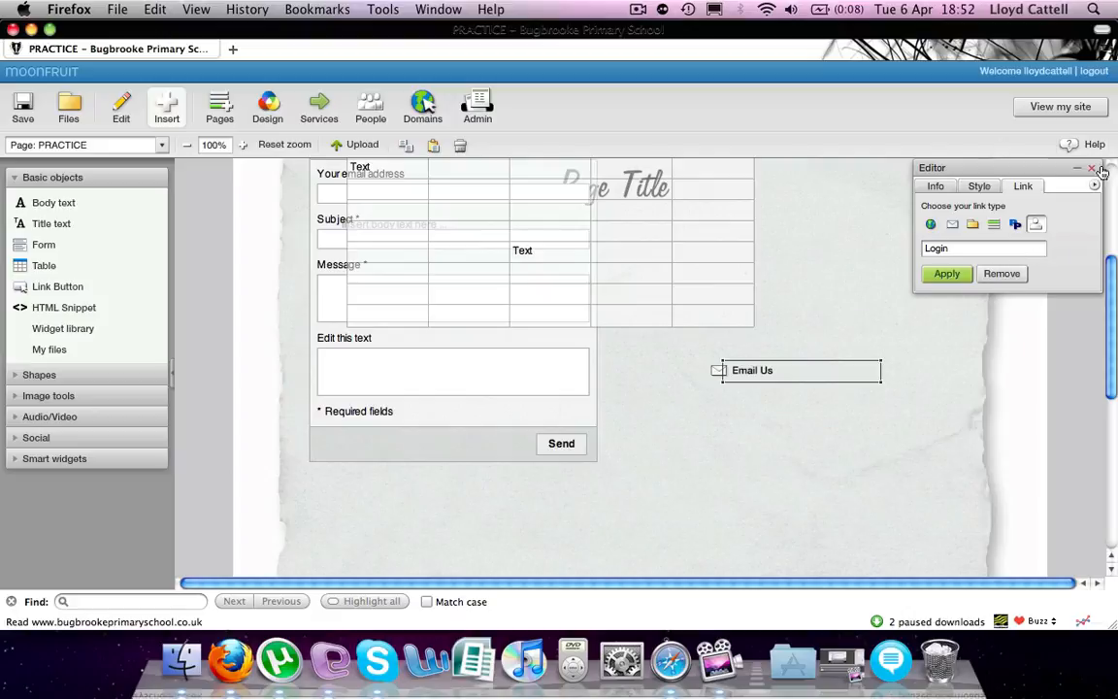
Move the Email Us button onto the table at about X 308, Y 378.
left_click(949, 323)
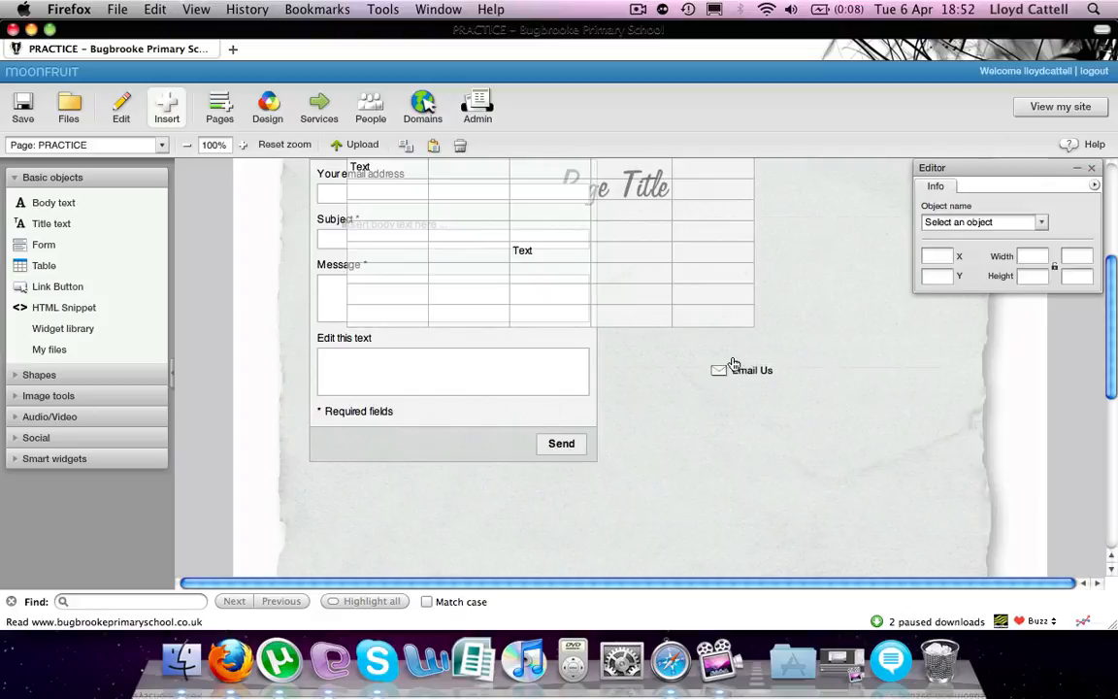
left_click(759, 379)
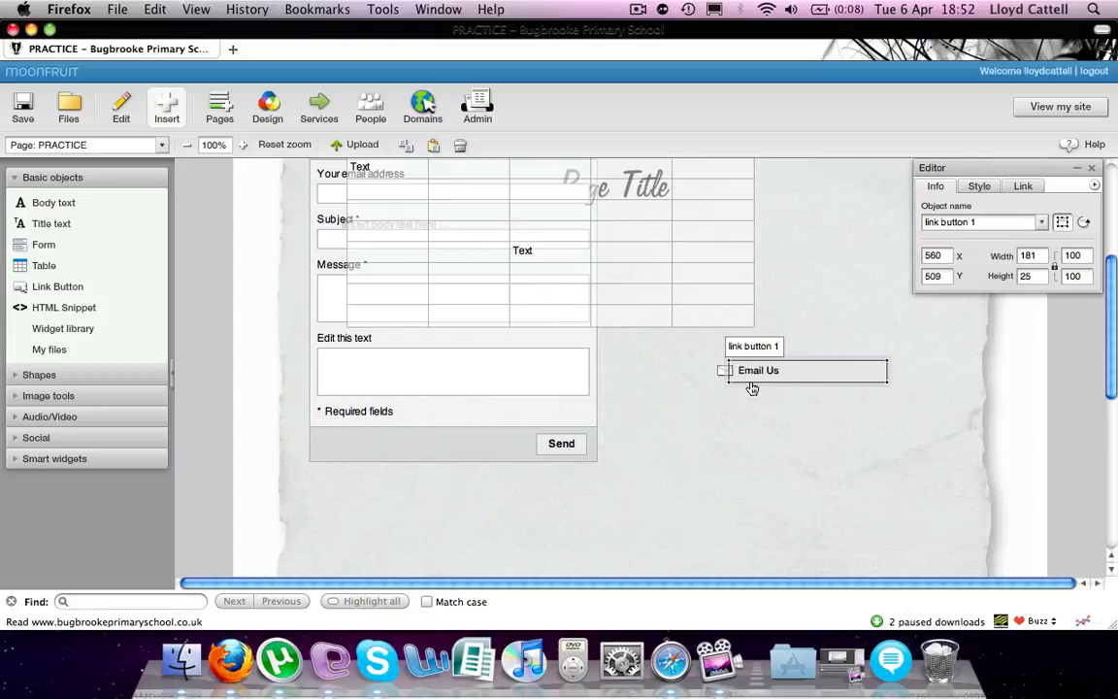
left_click_drag(753, 374, 533, 261)
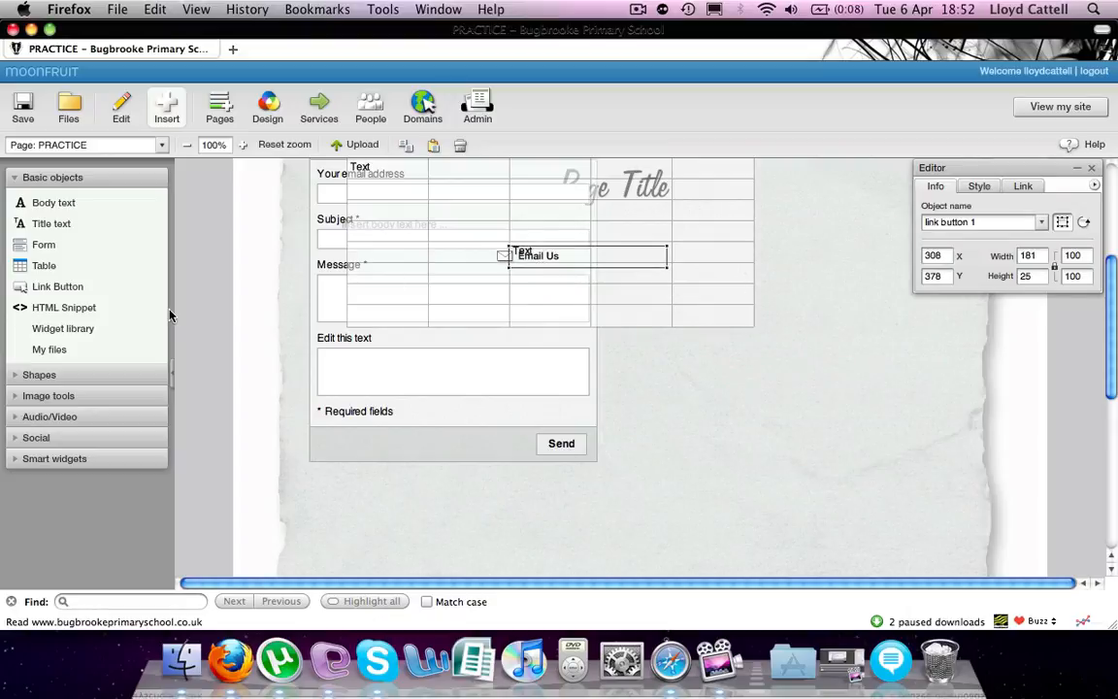
Insert an HTML Snippet and move it over the upper part of the form at about X 65, Y 199.
left_click(87, 309)
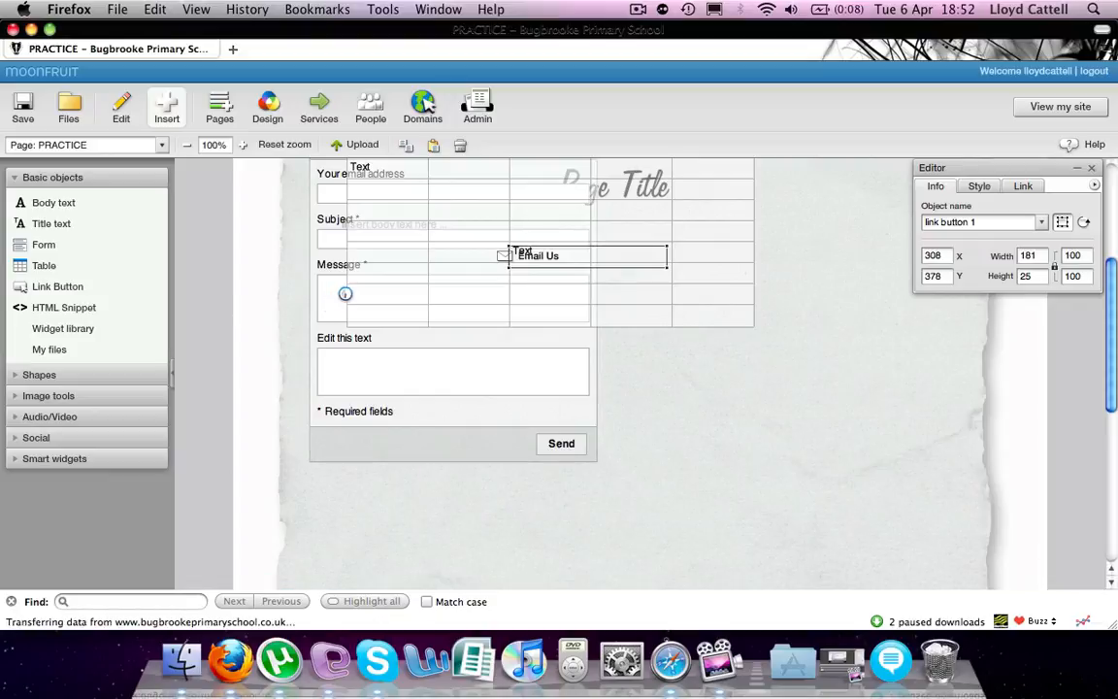
left_click_drag(607, 392, 707, 331)
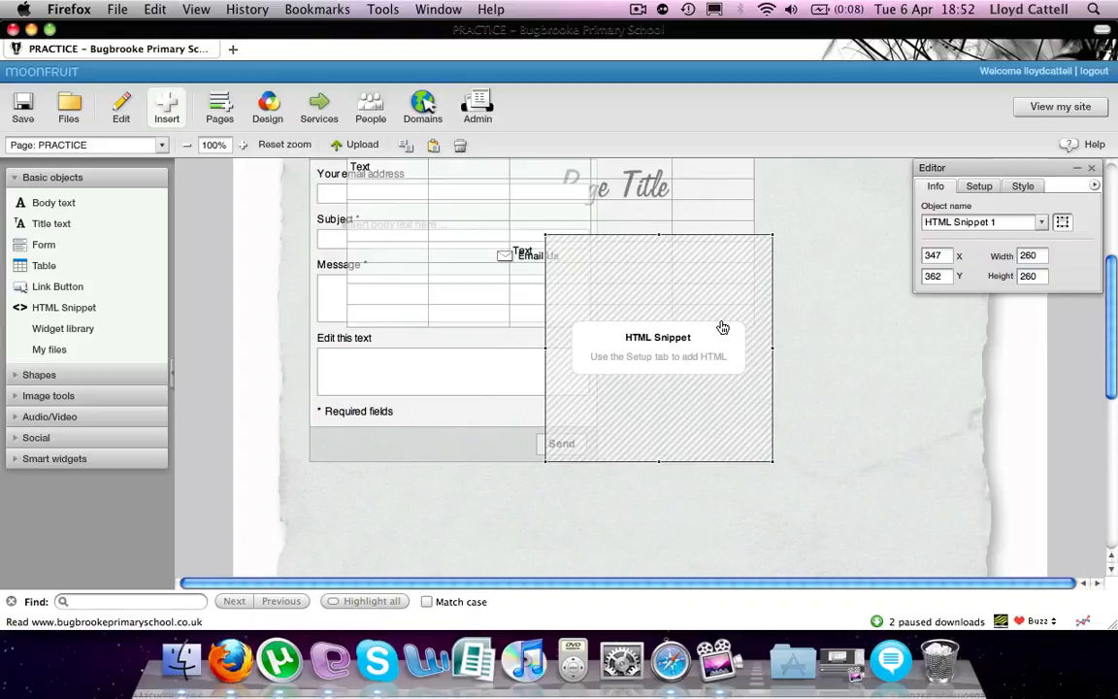
left_click_drag(722, 327, 526, 181)
left_click_drag(478, 190, 485, 184)
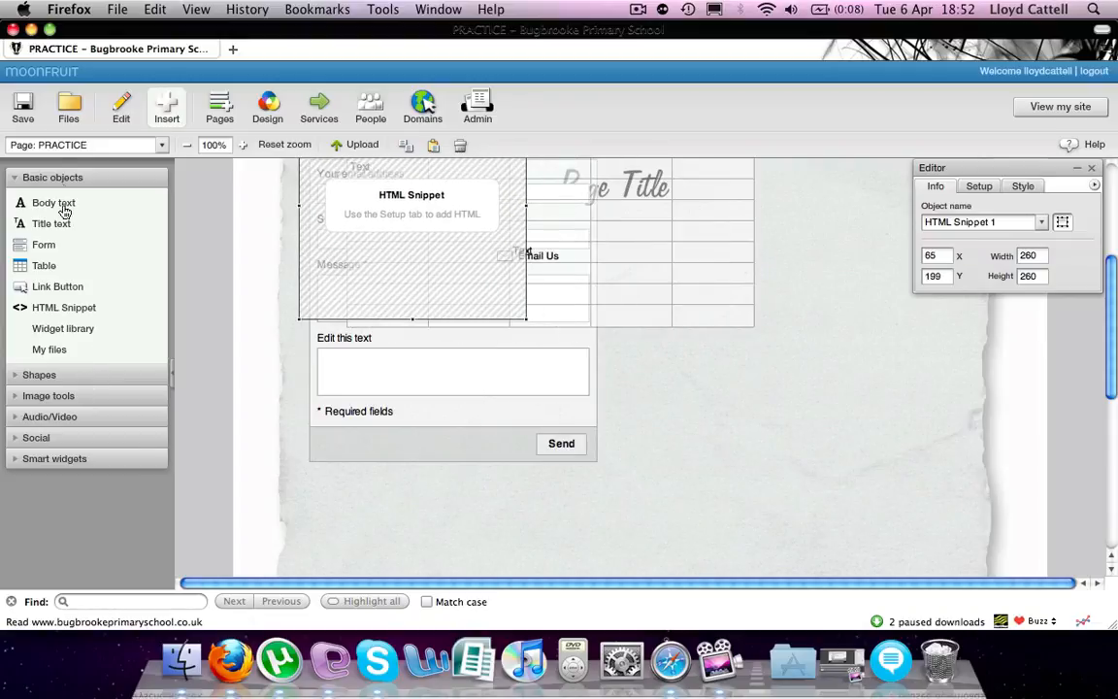
Insert a square shape and place it beside the table, under the Ofsted and About buttons.
left_click(51, 179)
left_click(43, 198)
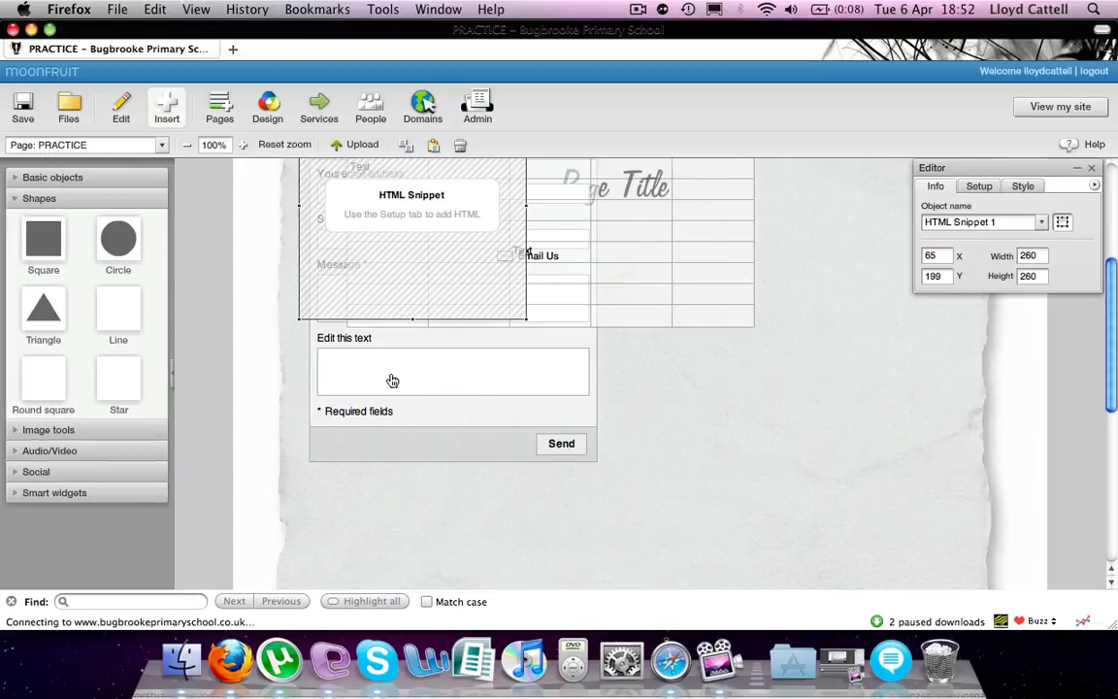
scroll(392, 381, "down", 3)
scroll(389, 379, "up", 8)
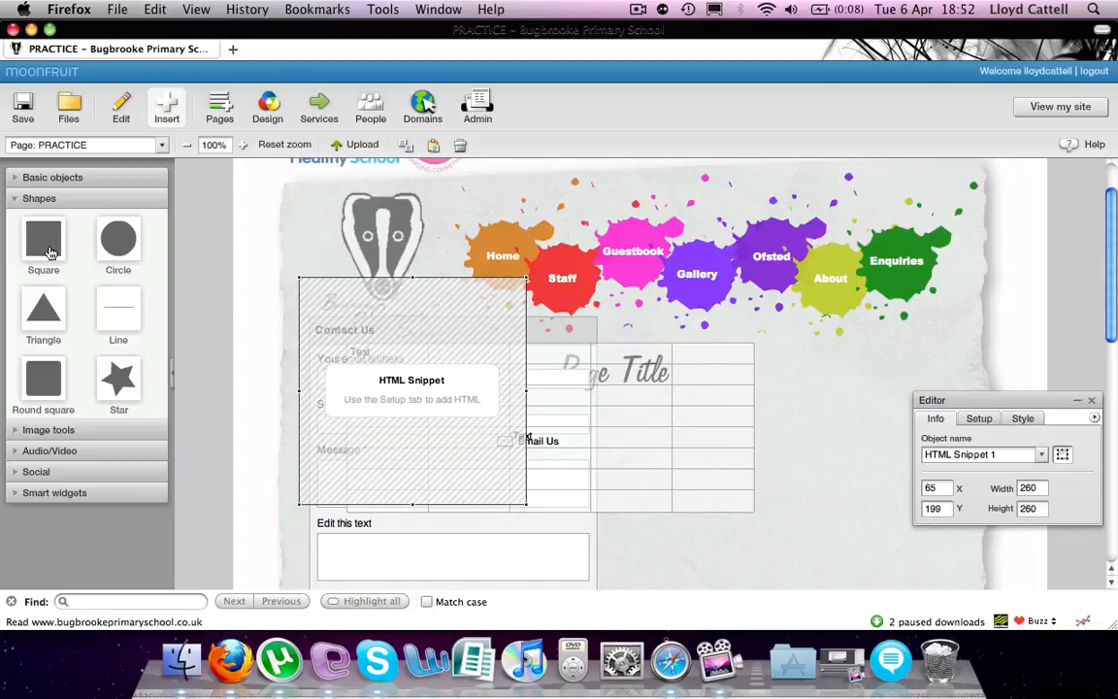
left_click_drag(531, 546, 868, 330)
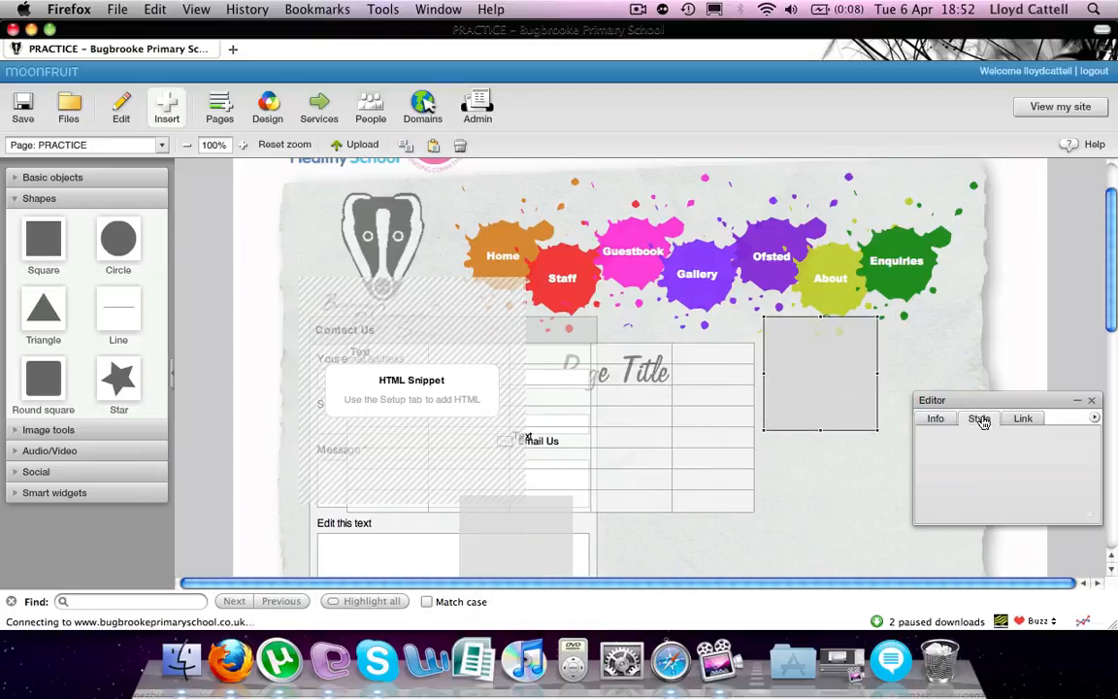
left_click(936, 328)
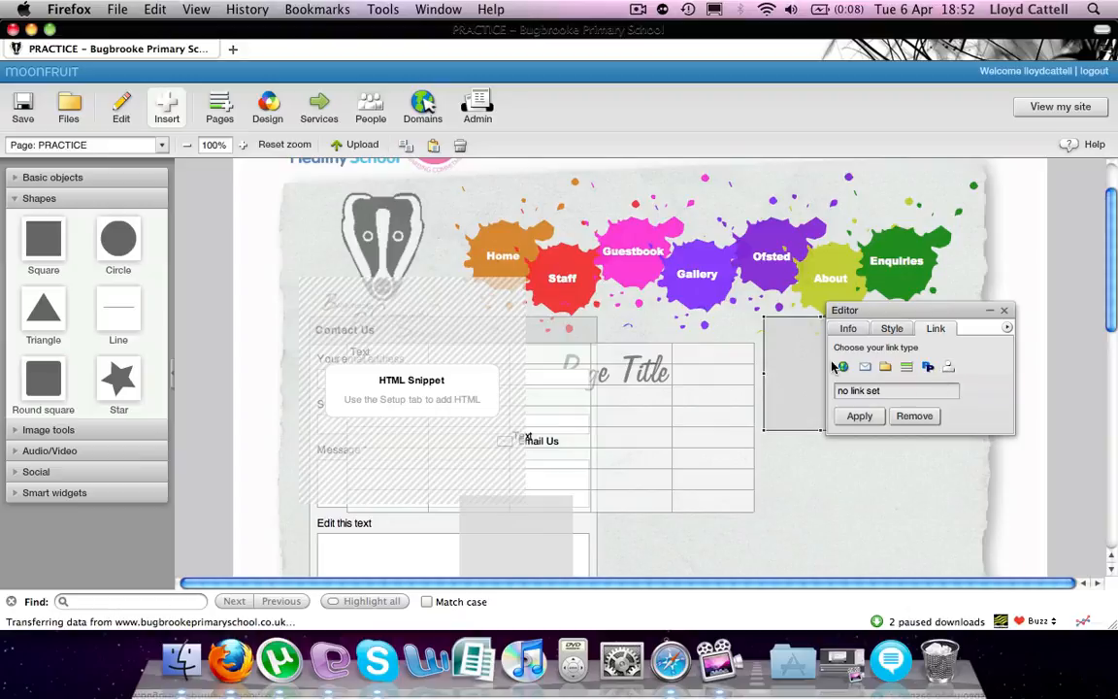
type("www.google.co.uk")
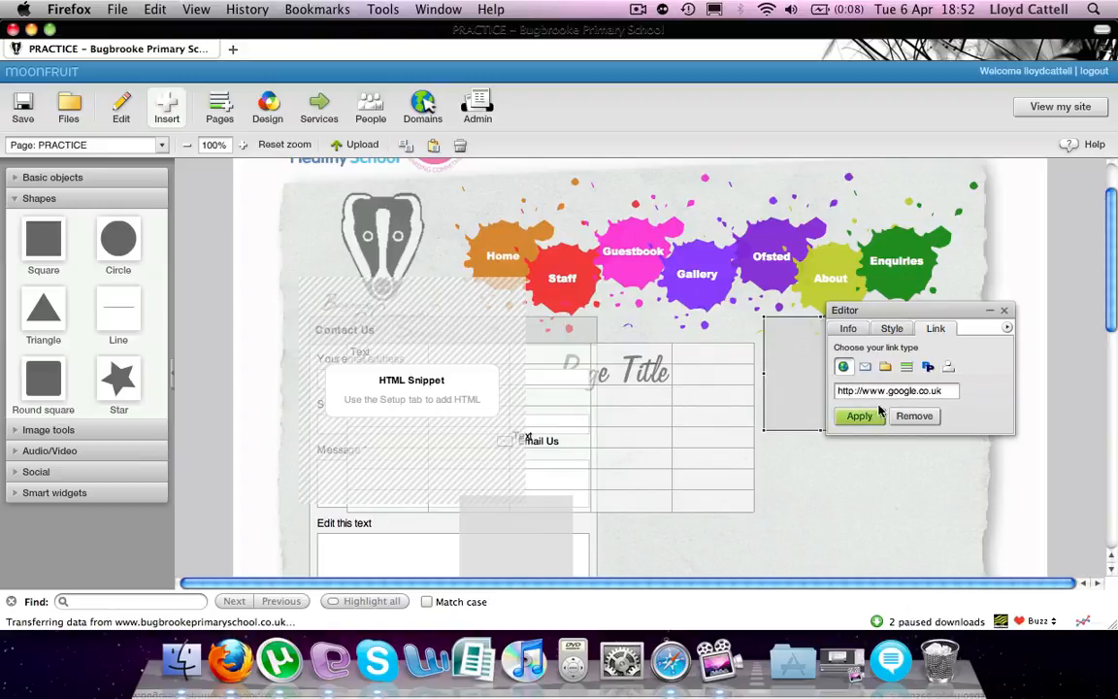
left_click(878, 413)
Move the square over the page title and make its fill fully transparent with an alpha of 0.
left_click_drag(904, 310, 919, 470)
left_click_drag(863, 406, 737, 389)
left_click(906, 489)
left_click_drag(912, 471, 890, 307)
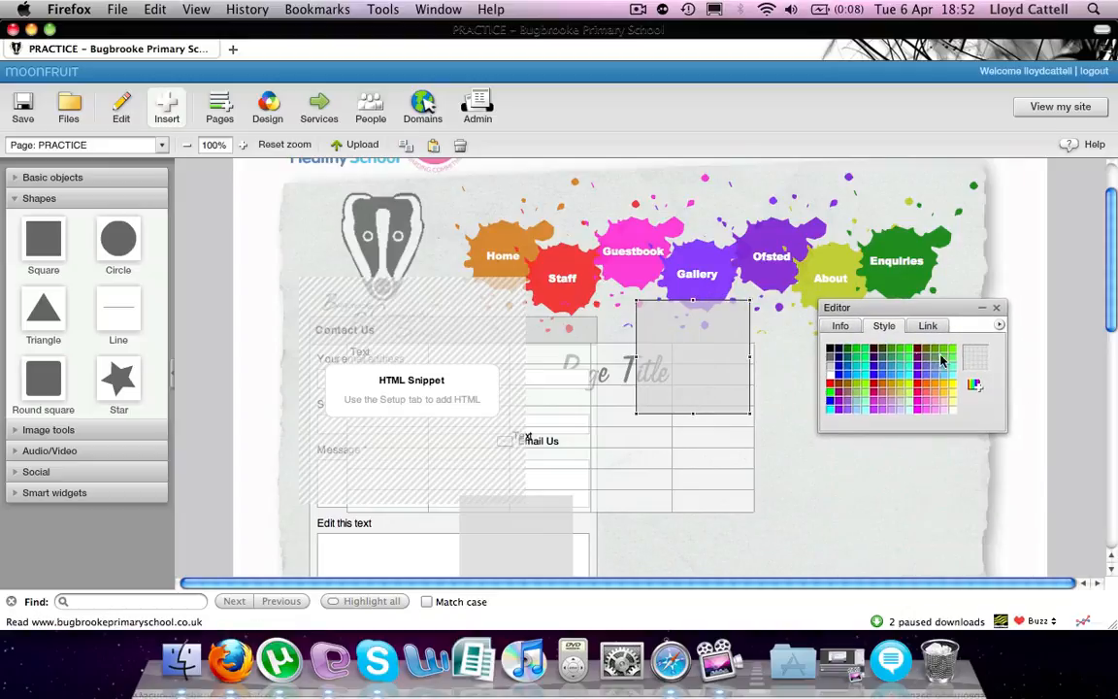
left_click(982, 393)
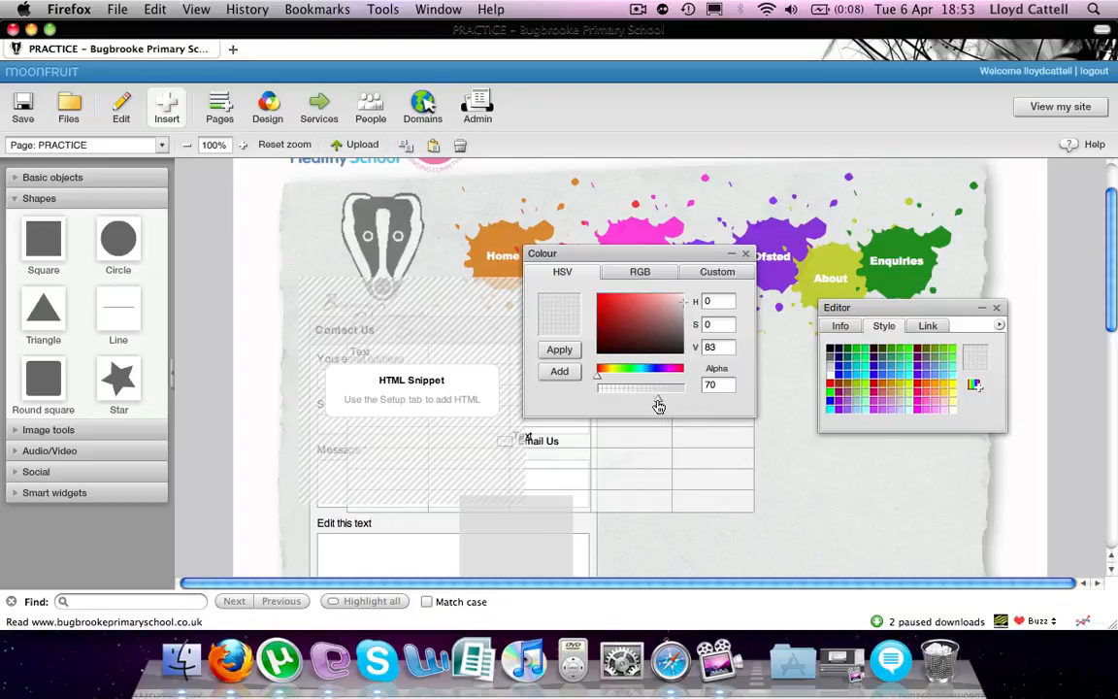
left_click_drag(657, 398, 568, 390)
left_click(564, 353)
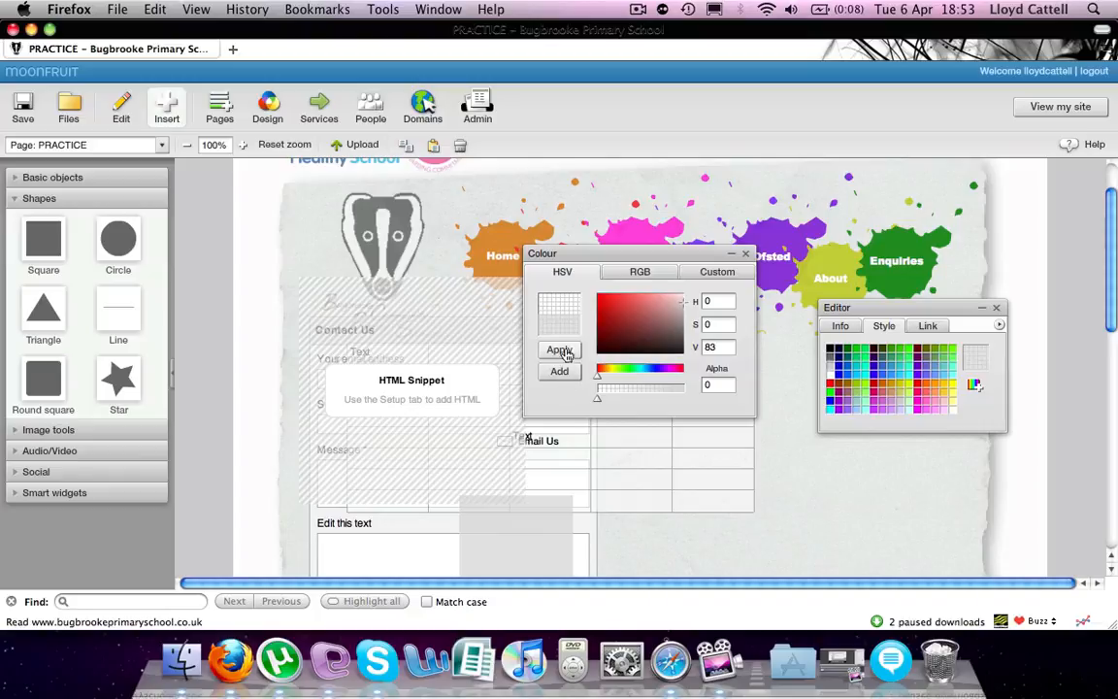
left_click(746, 256)
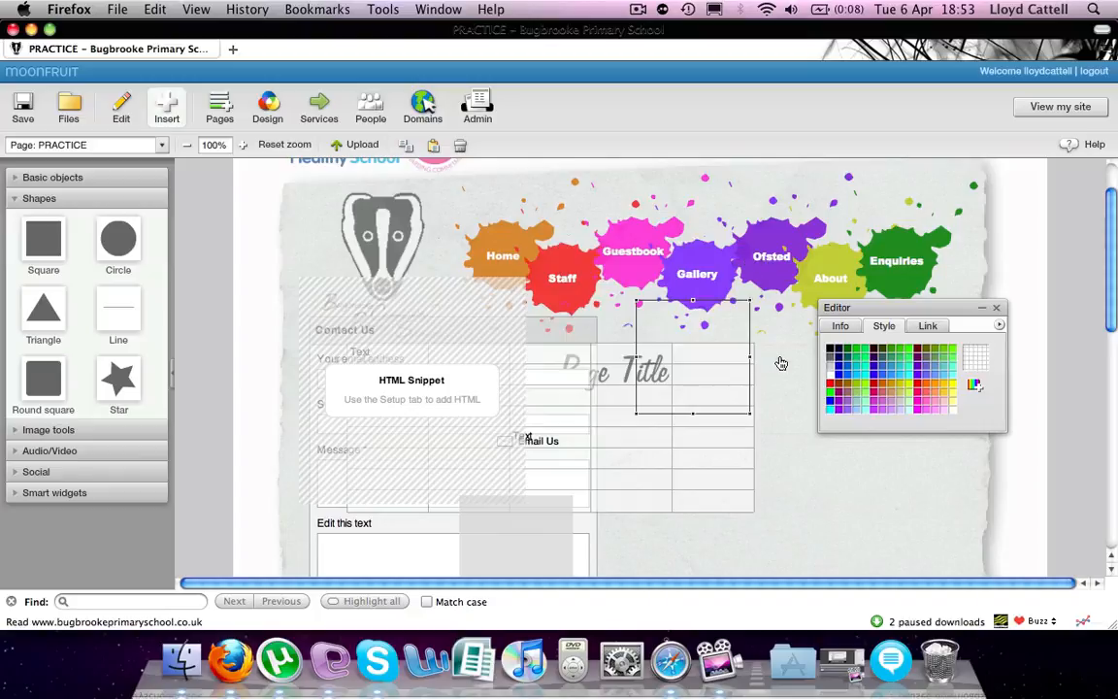
Move the transparent square onto the HTML Snippet at about X 126, Y 238.
left_click(805, 377)
left_click(724, 369)
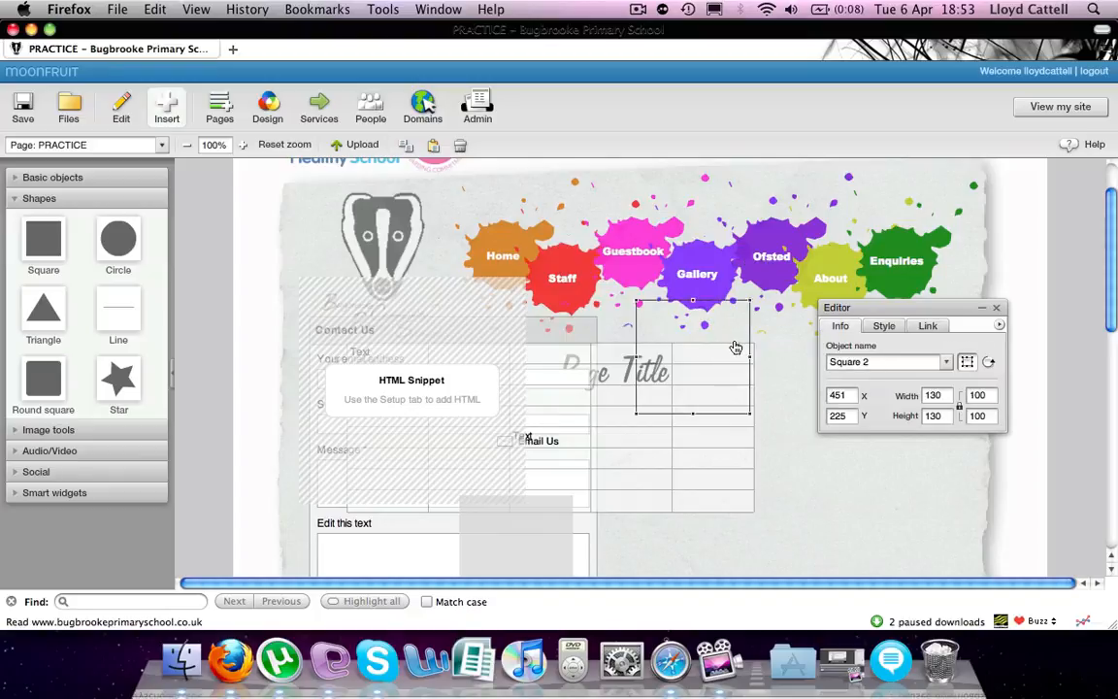
left_click_drag(734, 347, 425, 373)
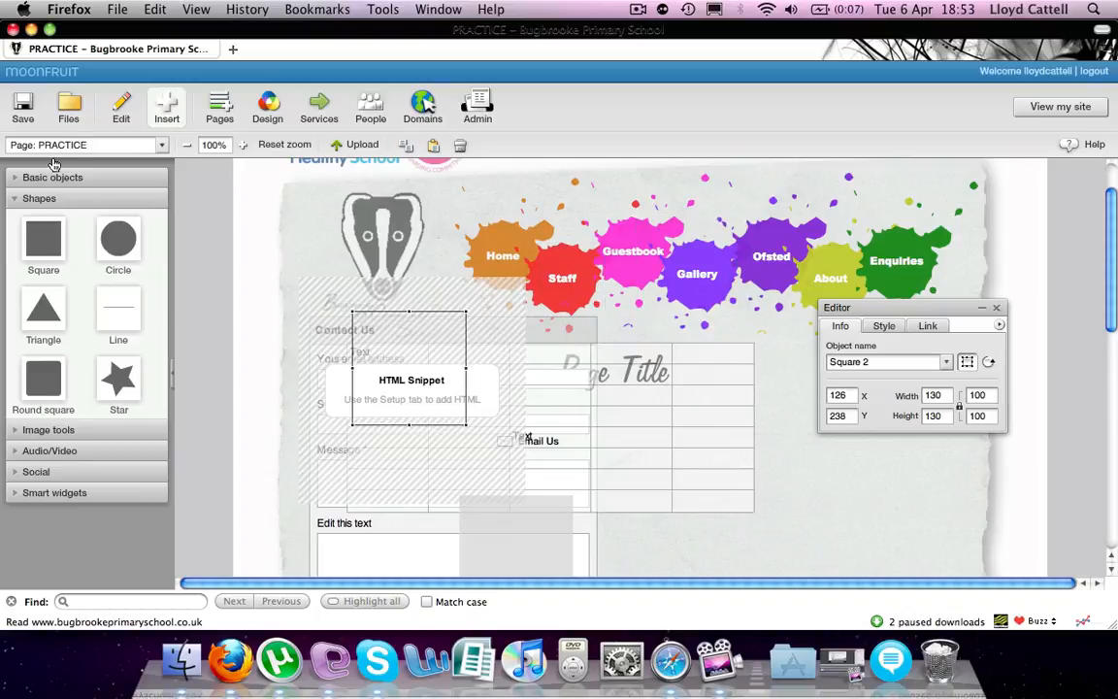
Insert a pop-up gallery and place it over the lower part of the form at about X 179, Y 404.
left_click(39, 198)
left_click(49, 219)
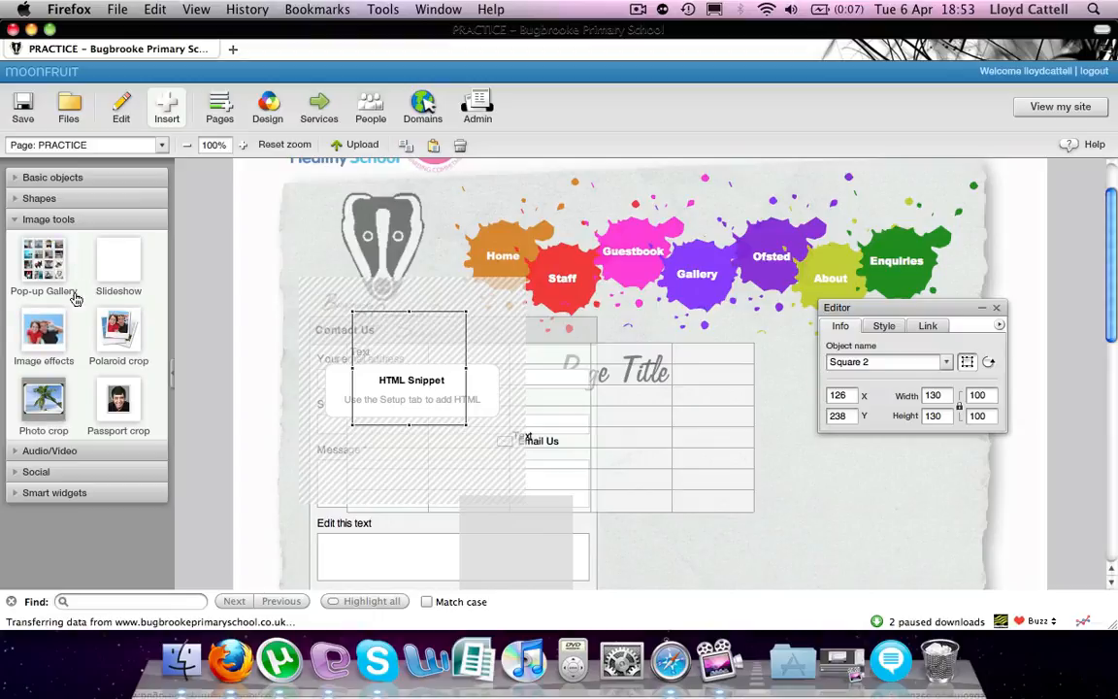
left_click_drag(57, 262, 582, 549)
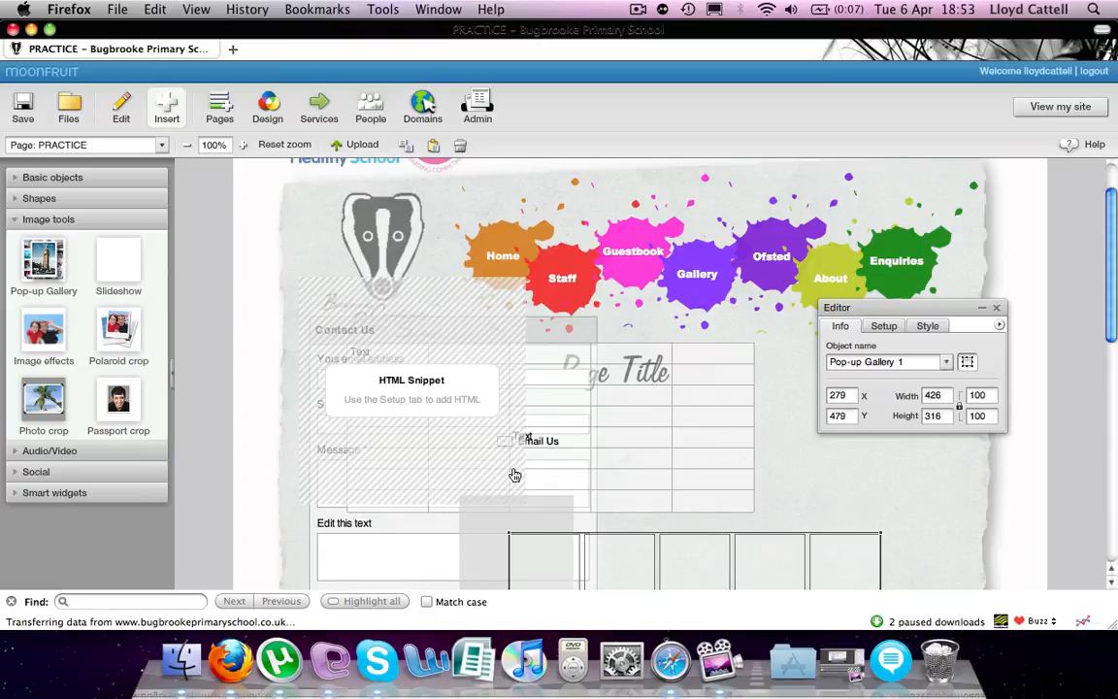
scroll(629, 369, "down", 5)
left_click_drag(711, 376, 621, 313)
Add the images IMG_0148, Purple_handprint_button and SurfedDesign1 from the ADMIN ONLY folder to the pop-up gallery.
left_click(884, 189)
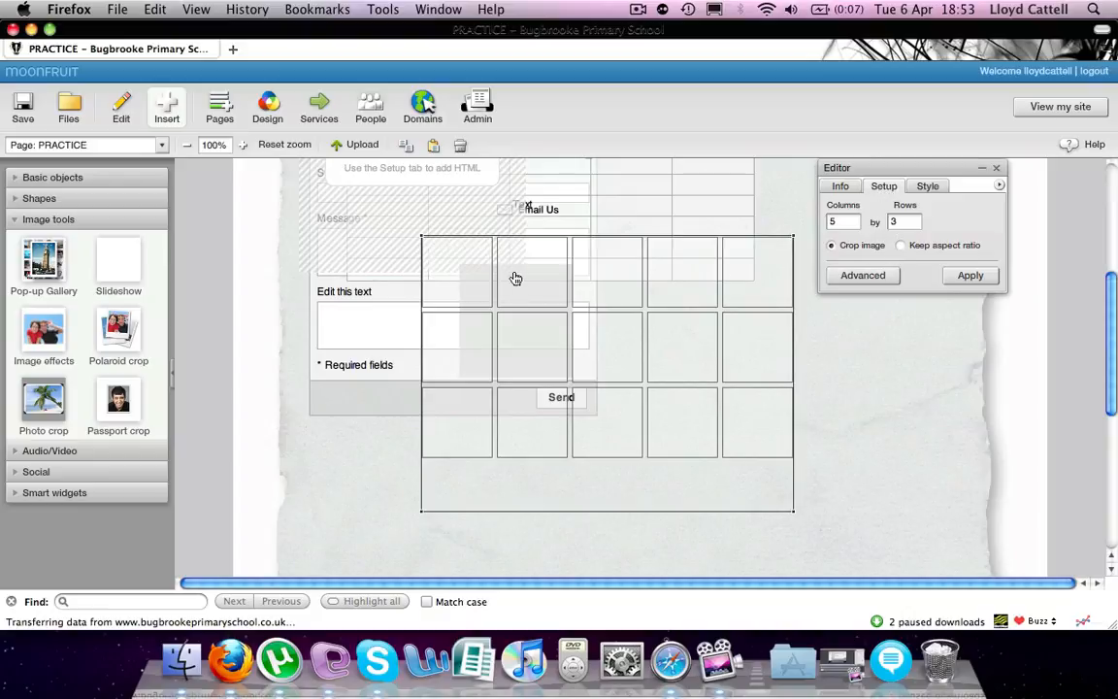
mouse_move(456, 268)
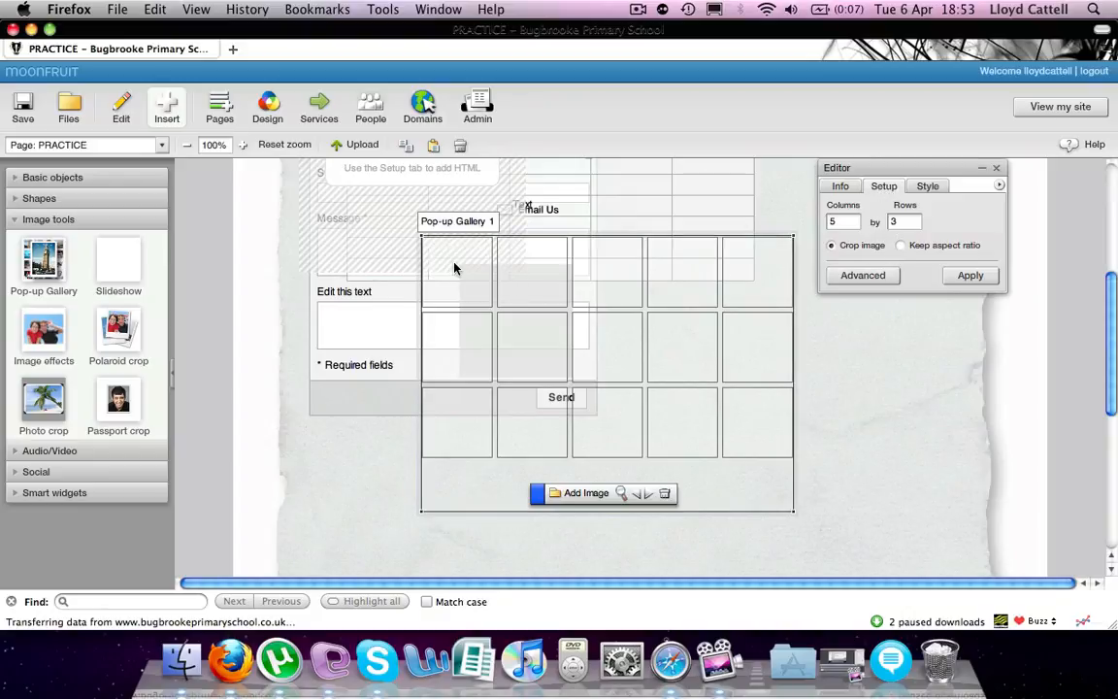
left_click(582, 501)
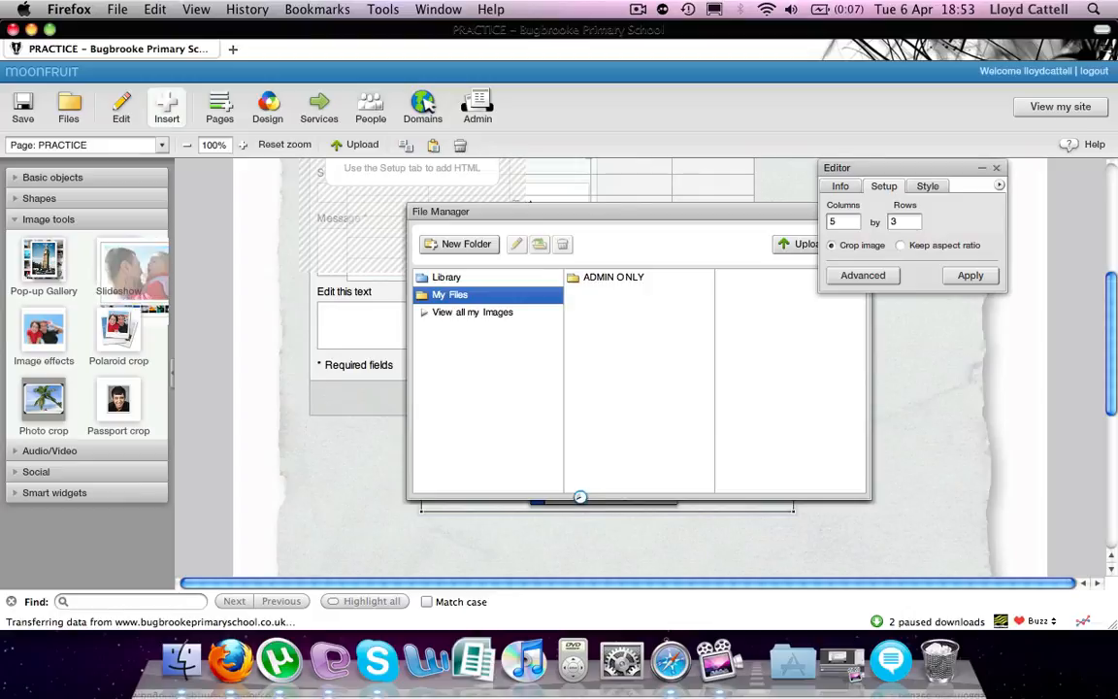
left_click(613, 284)
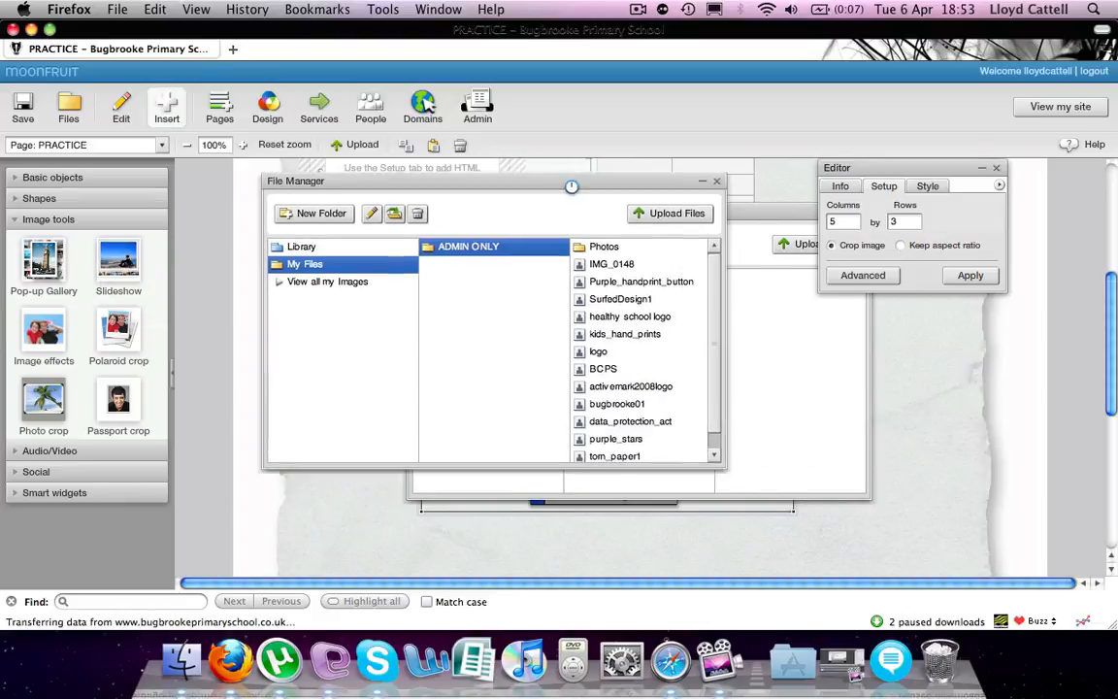
left_click(640, 265)
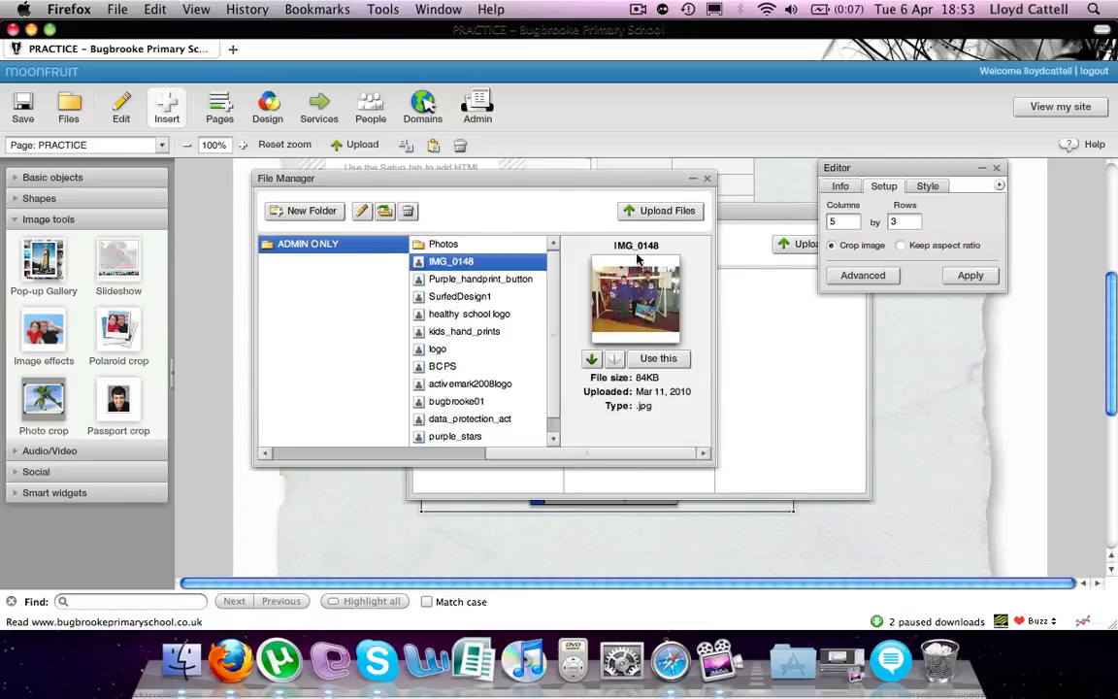
left_click(500, 281)
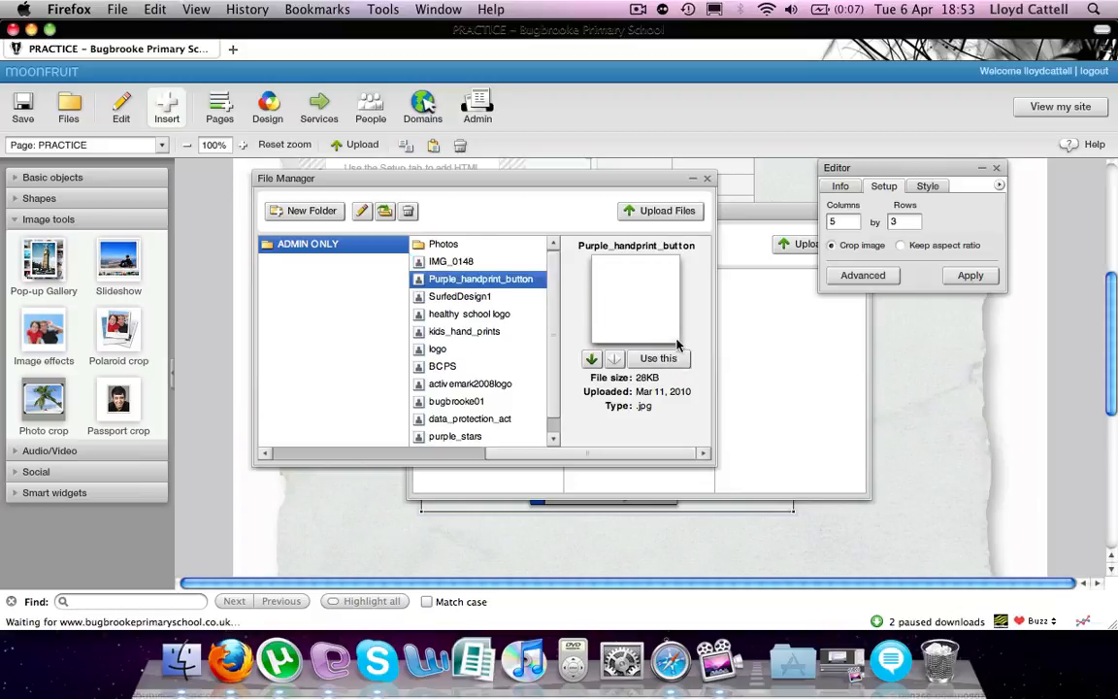
left_click(461, 296)
left_click(658, 359)
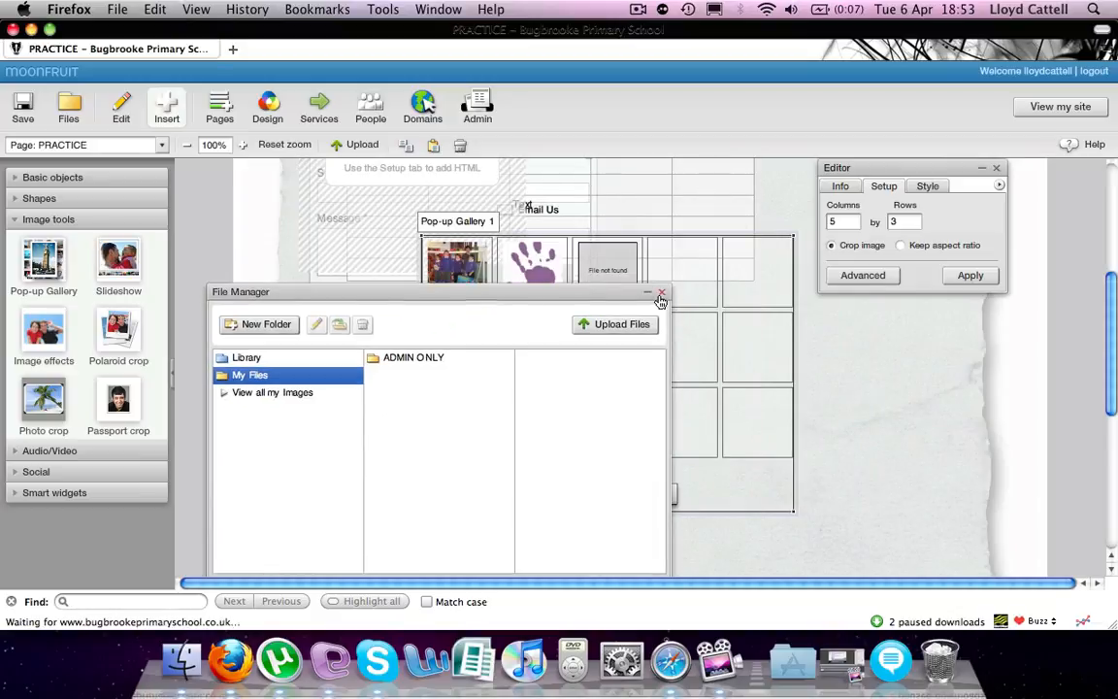
left_click(872, 422)
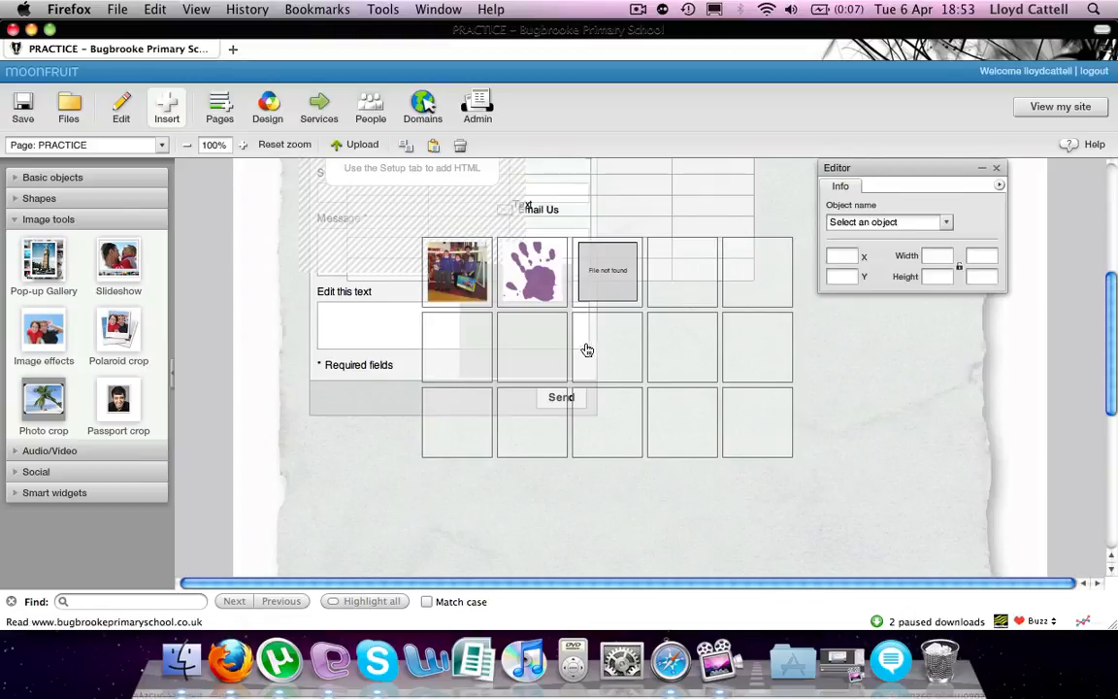
Preview the purple handprint image in the gallery and set the gallery's pop-up size to 900.
left_click(540, 271)
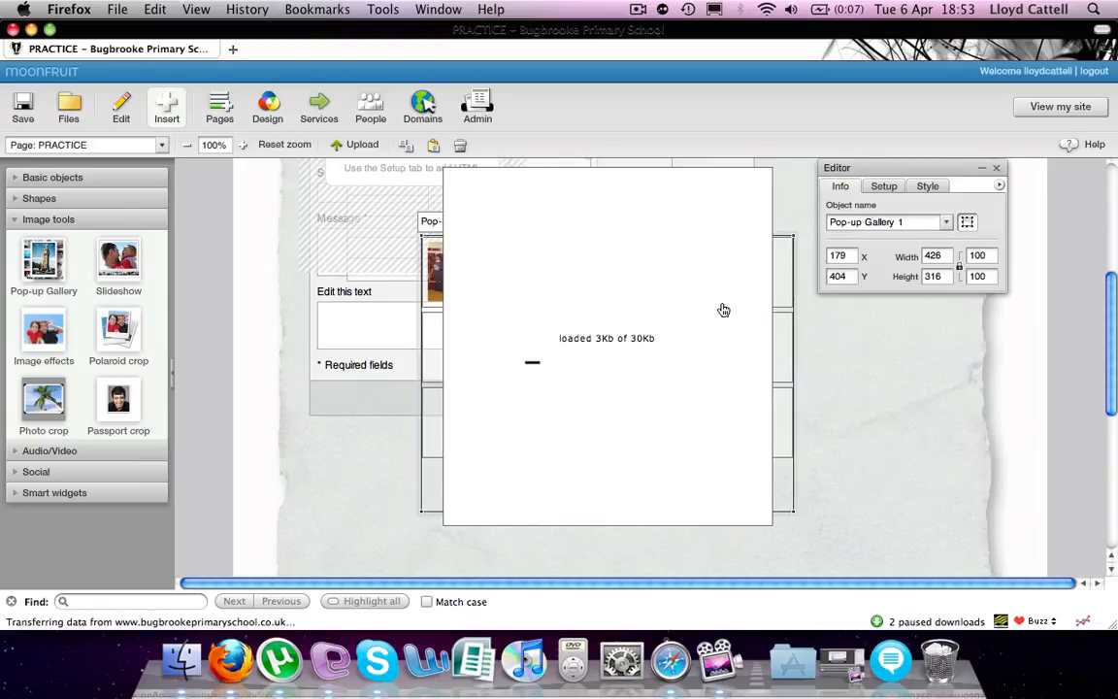
left_click(762, 179)
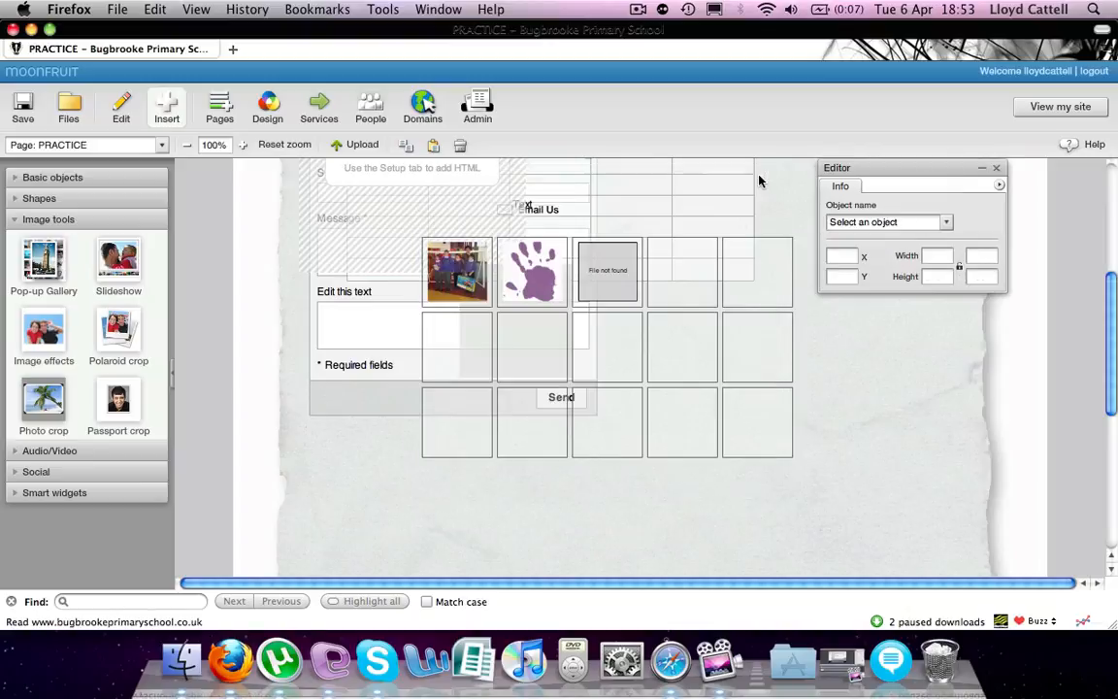
left_click(516, 282)
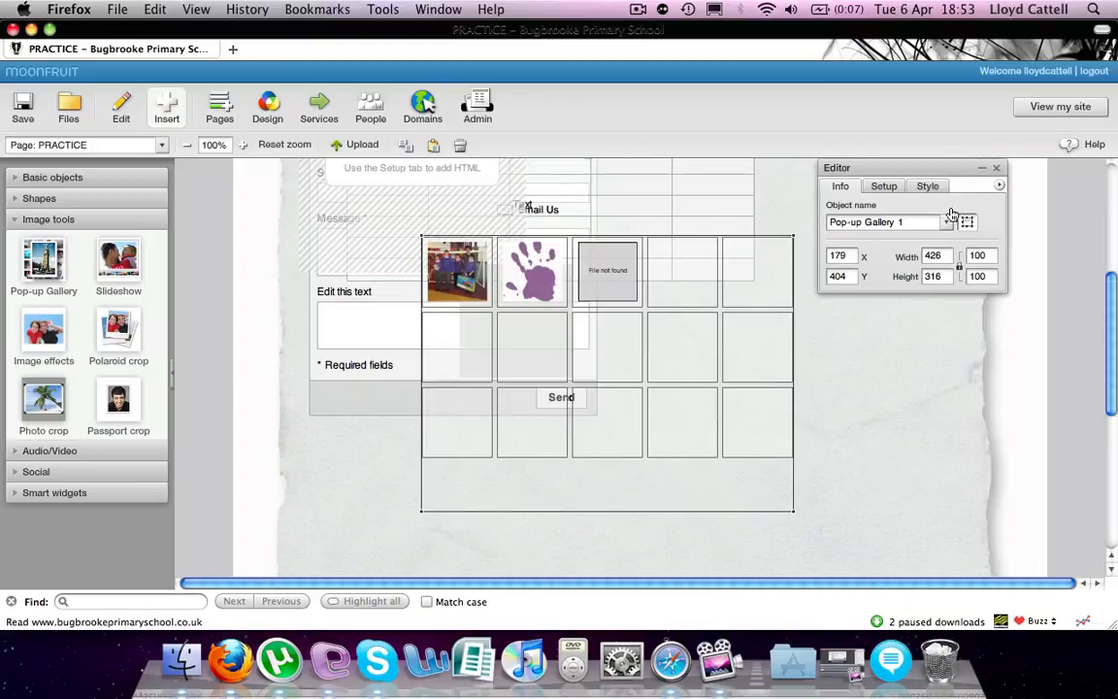
left_click(880, 190)
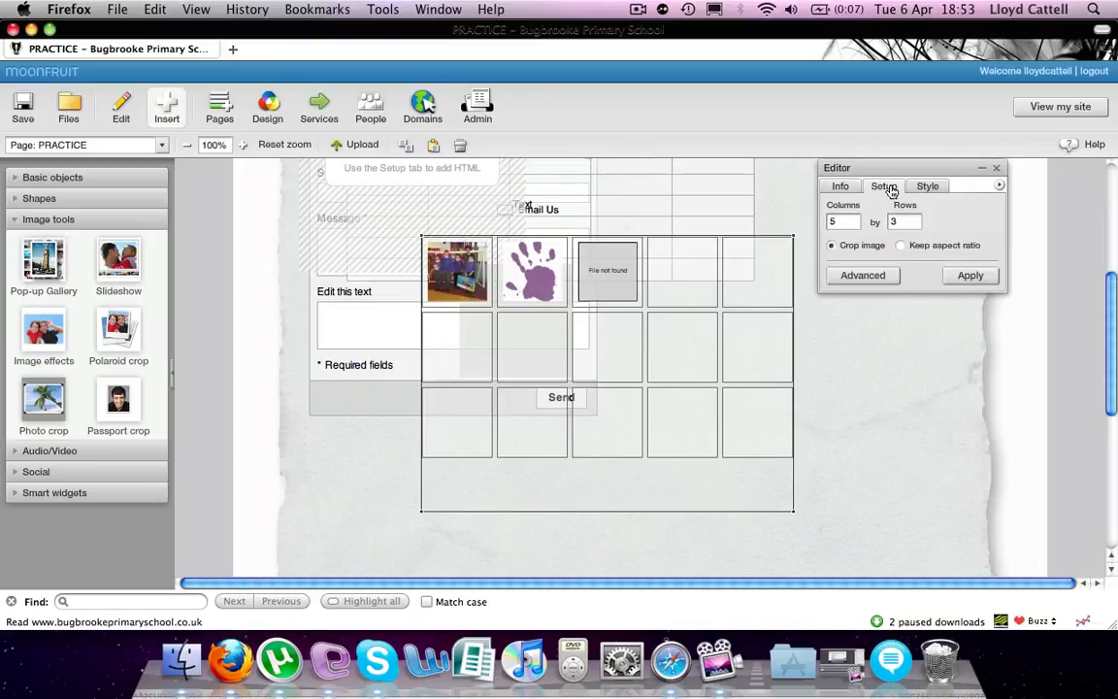
left_click(867, 277)
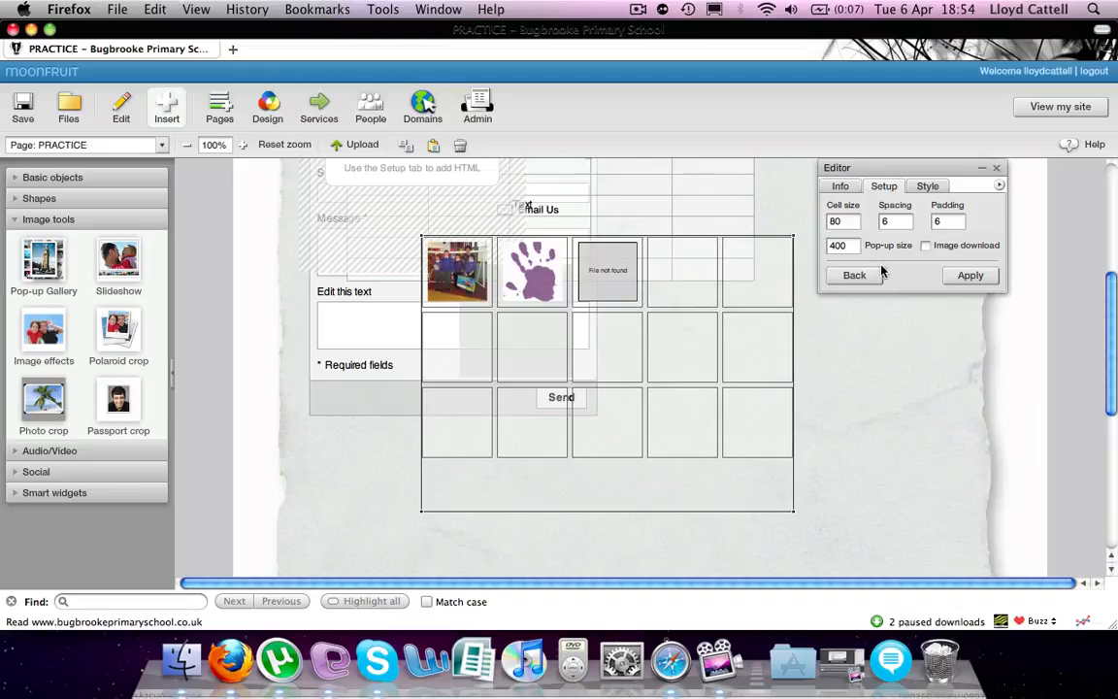
double_click(858, 247)
type("900")
left_click(982, 275)
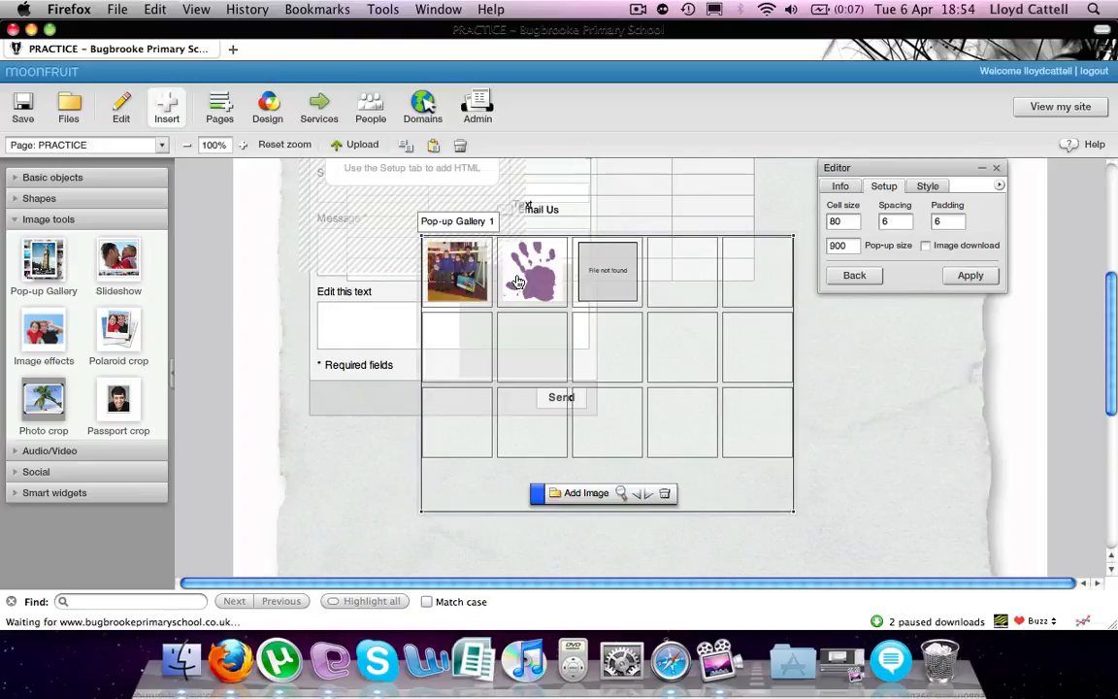
Preview the purple handprint image at the enlarged pop-up size, view it in full, and close it.
left_click(518, 281)
scroll(745, 307, "up", 4)
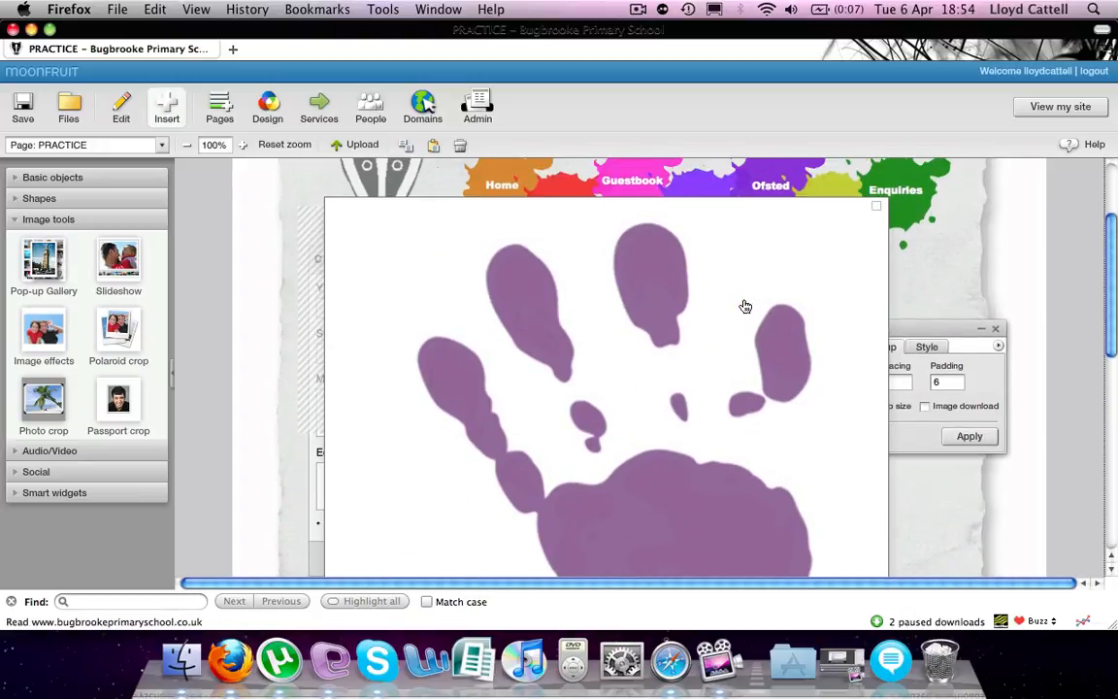
scroll(746, 307, "down", 8)
scroll(745, 307, "up", 4)
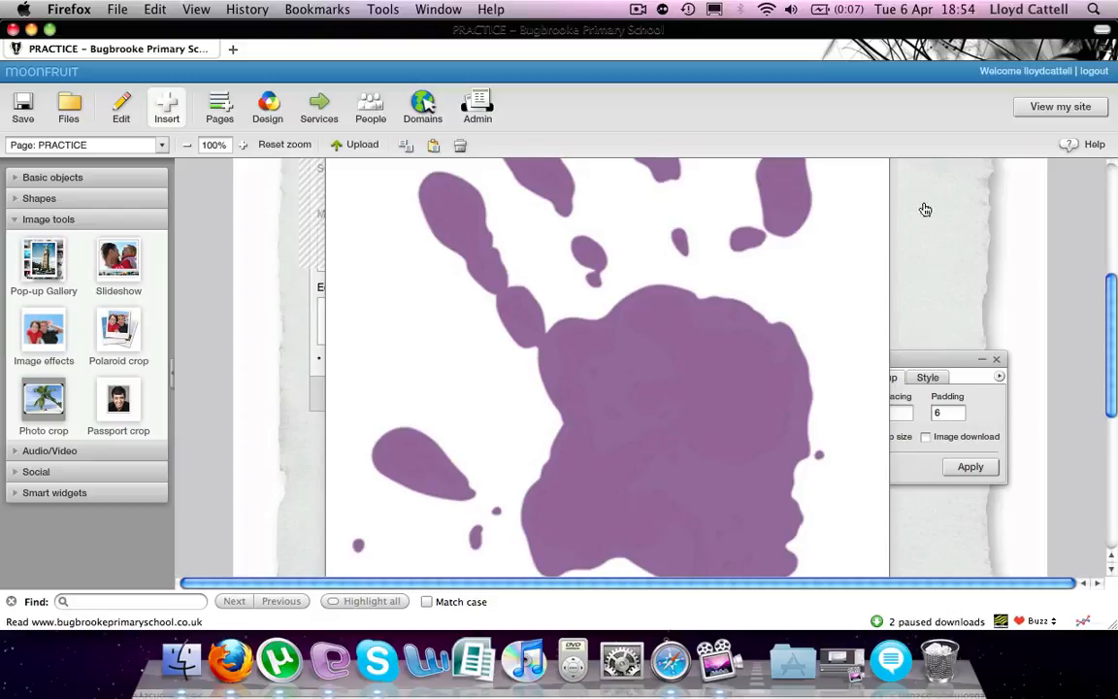
scroll(827, 223, "up", 3)
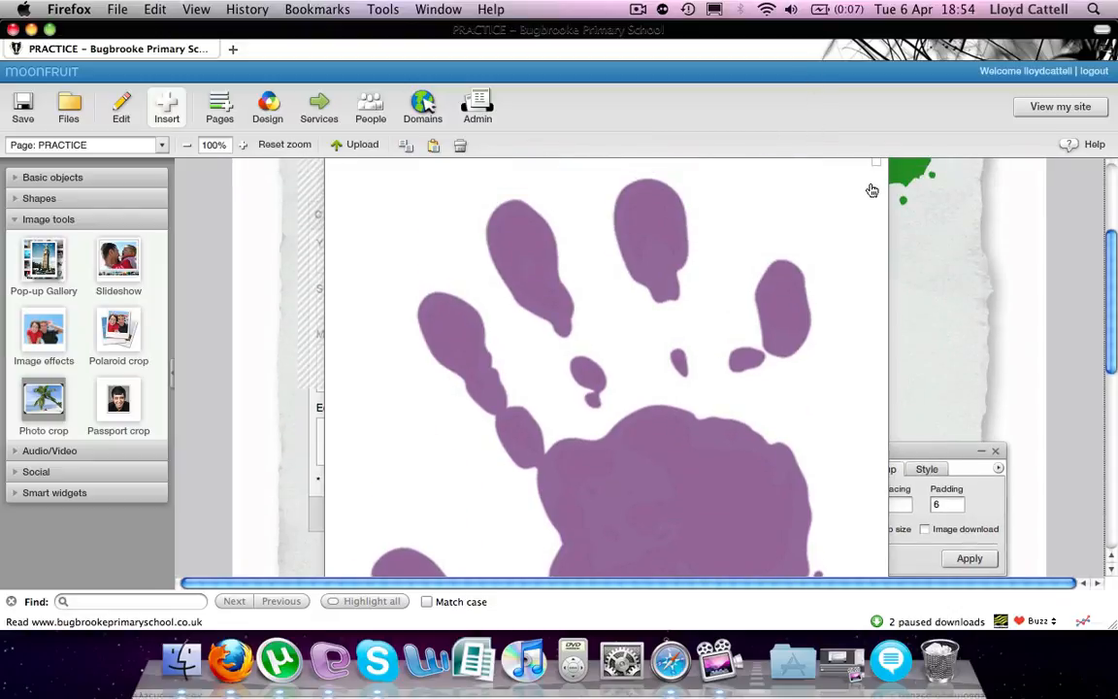
scroll(872, 188, "up", 1)
left_click(878, 209)
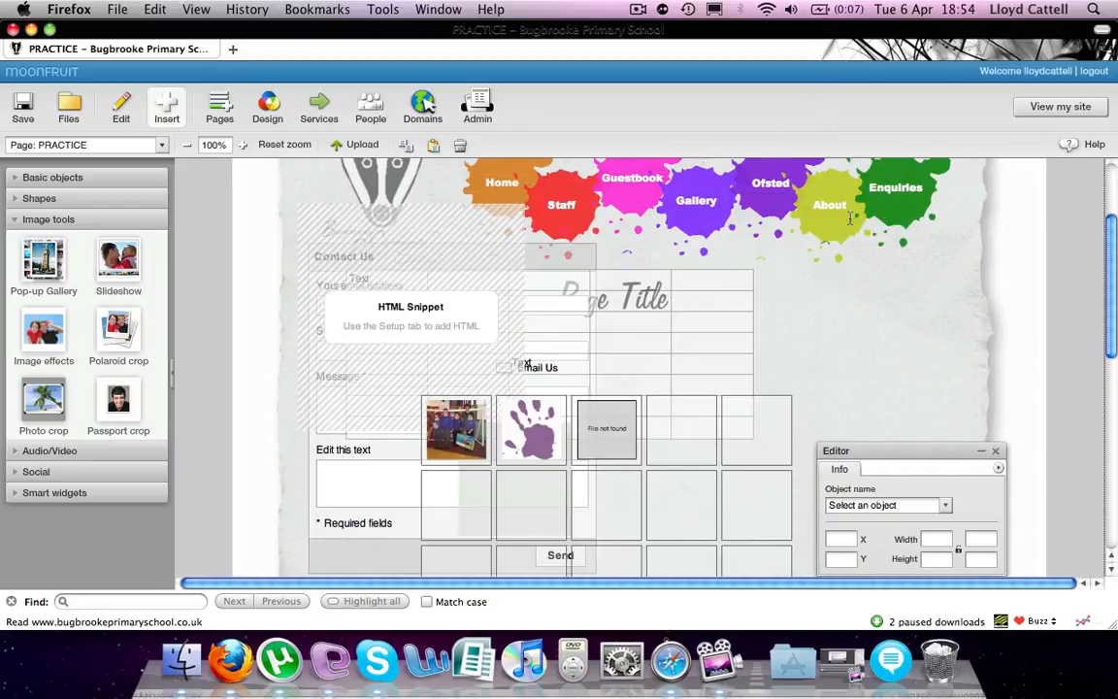
Move the pop-up gallery over the HTML Snippet and table at about X 25, Y 216.
left_click(660, 464)
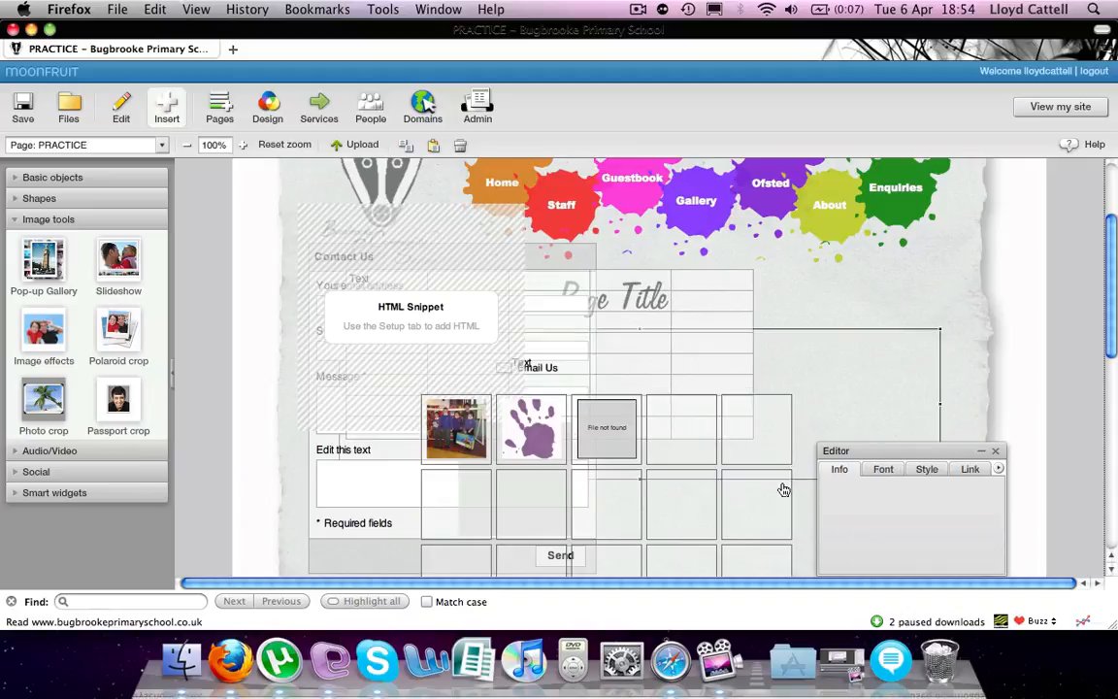
left_click_drag(673, 407, 336, 360)
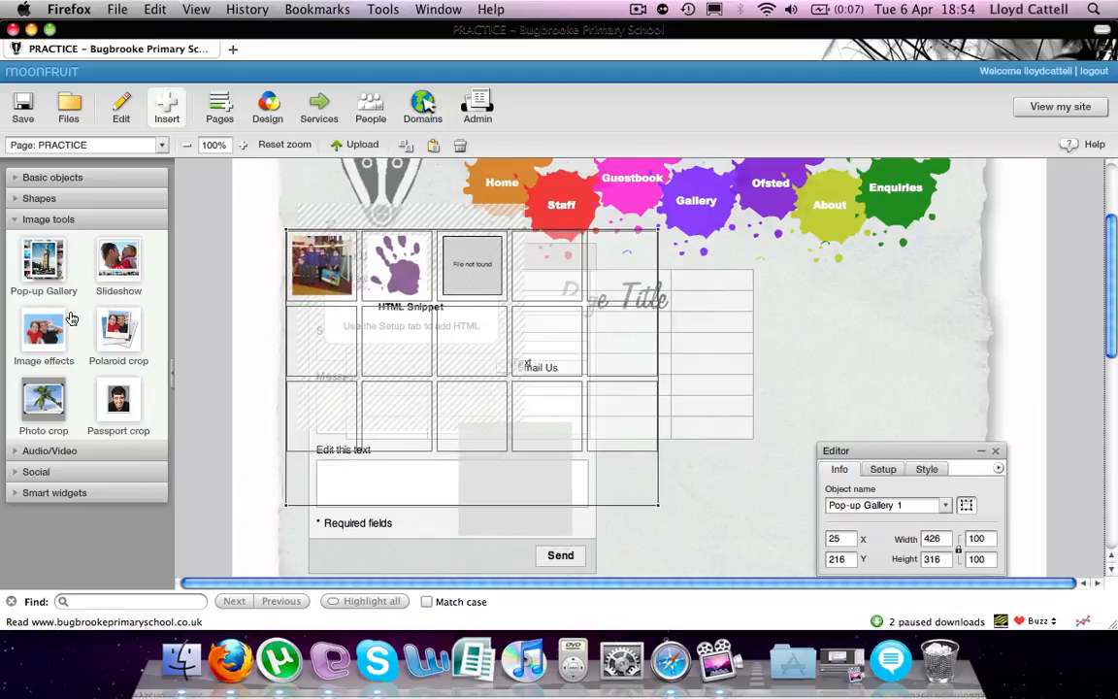
Insert a slideshow and place it beneath the table at about X 204, Y 425.
left_click(117, 278)
scroll(612, 358, "down", 1)
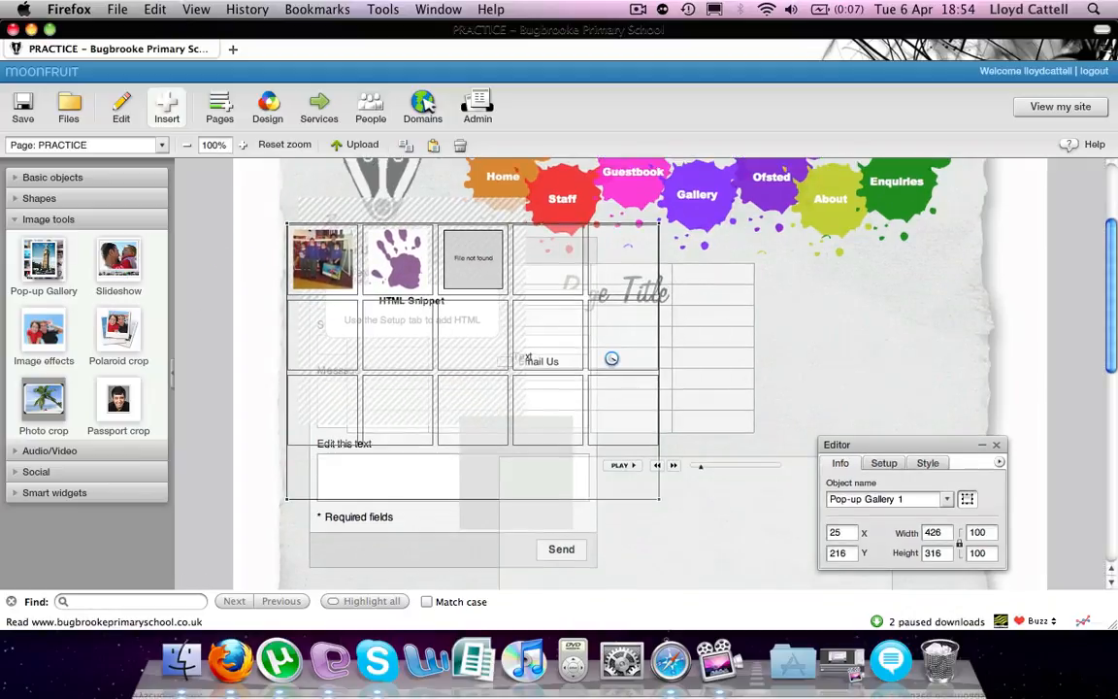
scroll(612, 358, "down", 5)
left_click_drag(759, 434, 683, 378)
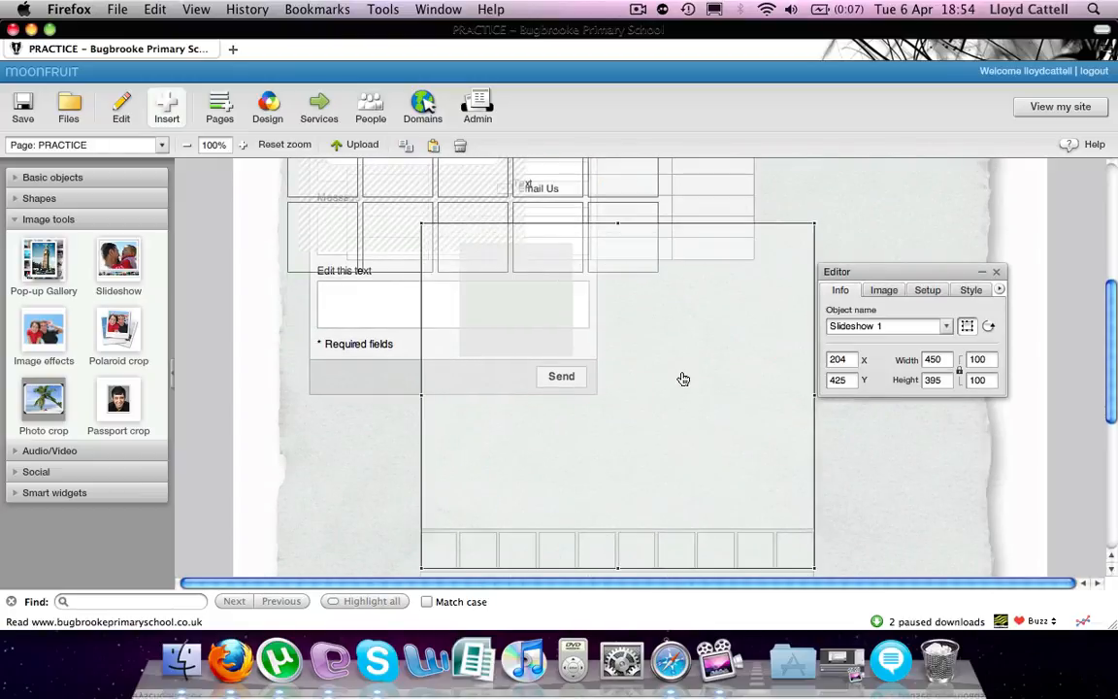
Set the slideshow's thumbnails to Hide.
scroll(689, 354, "down", 2)
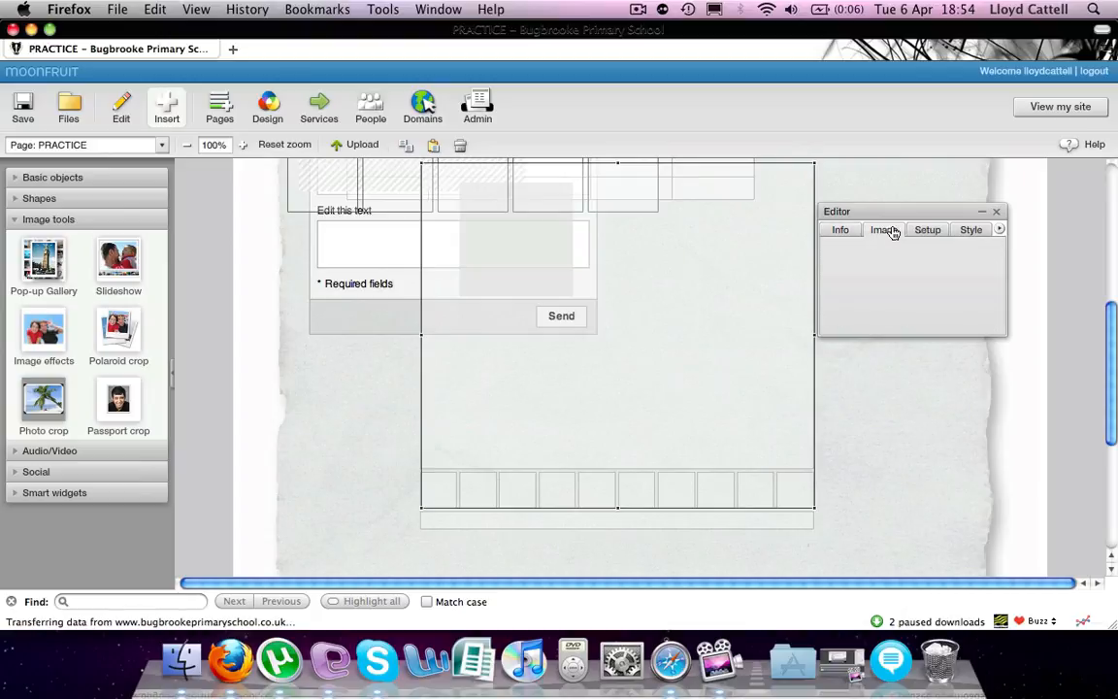
left_click(931, 234)
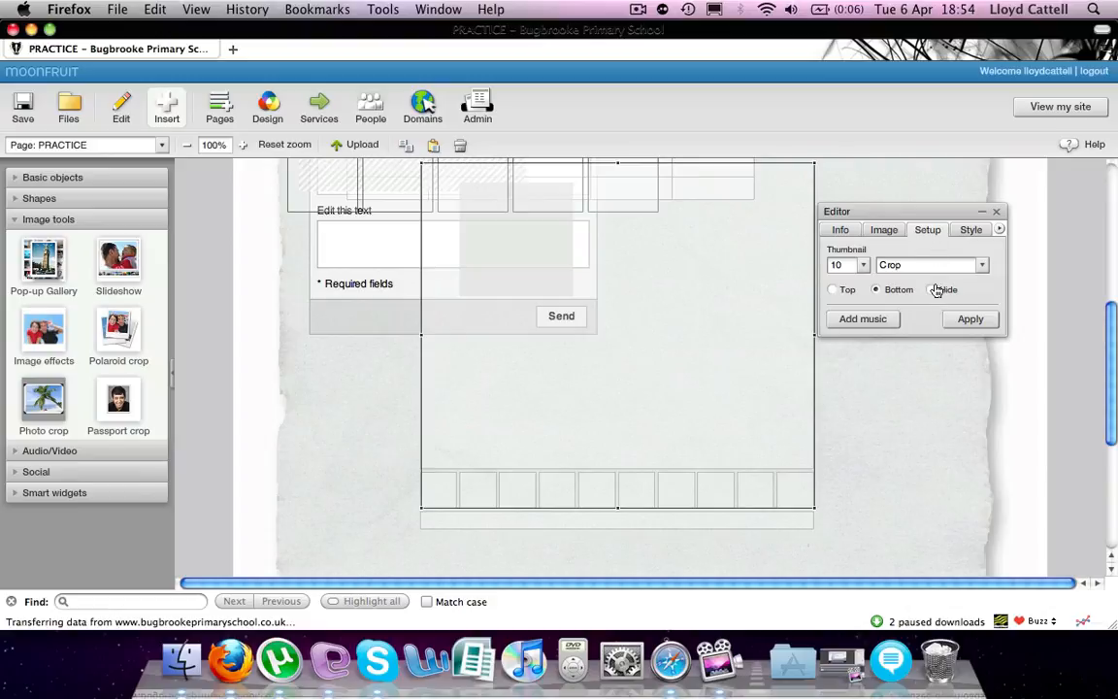
left_click(931, 292)
Try to set the slideshow's captions to Hide captions and its slide show controls to Hide in the advanced image options.
left_click(884, 231)
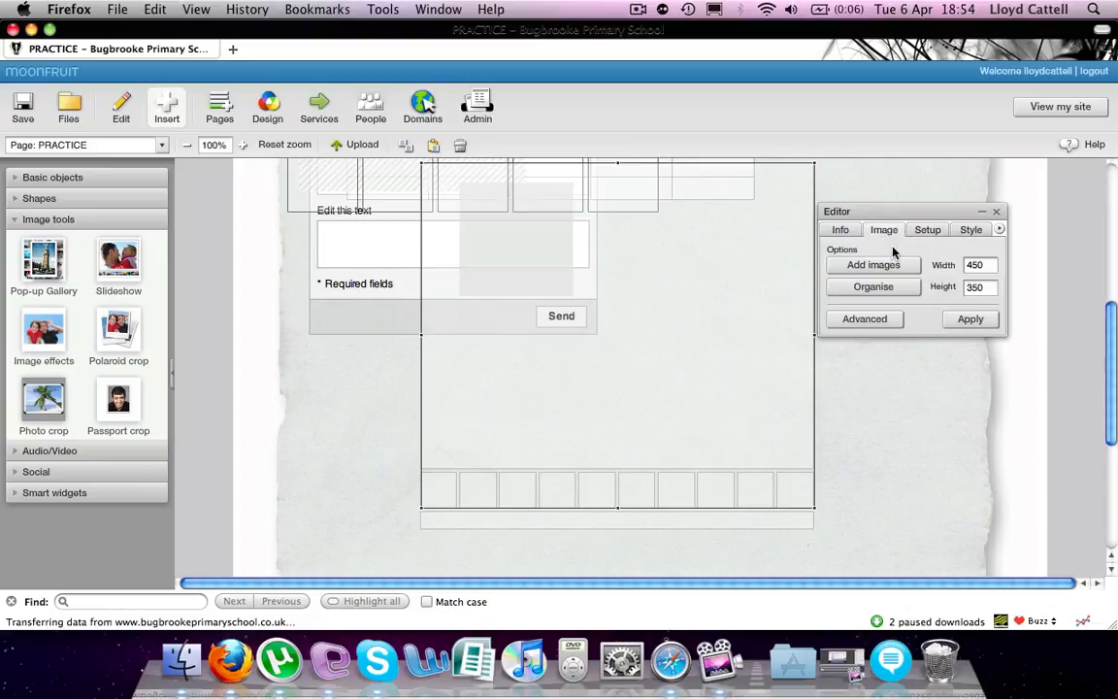
left_click(882, 318)
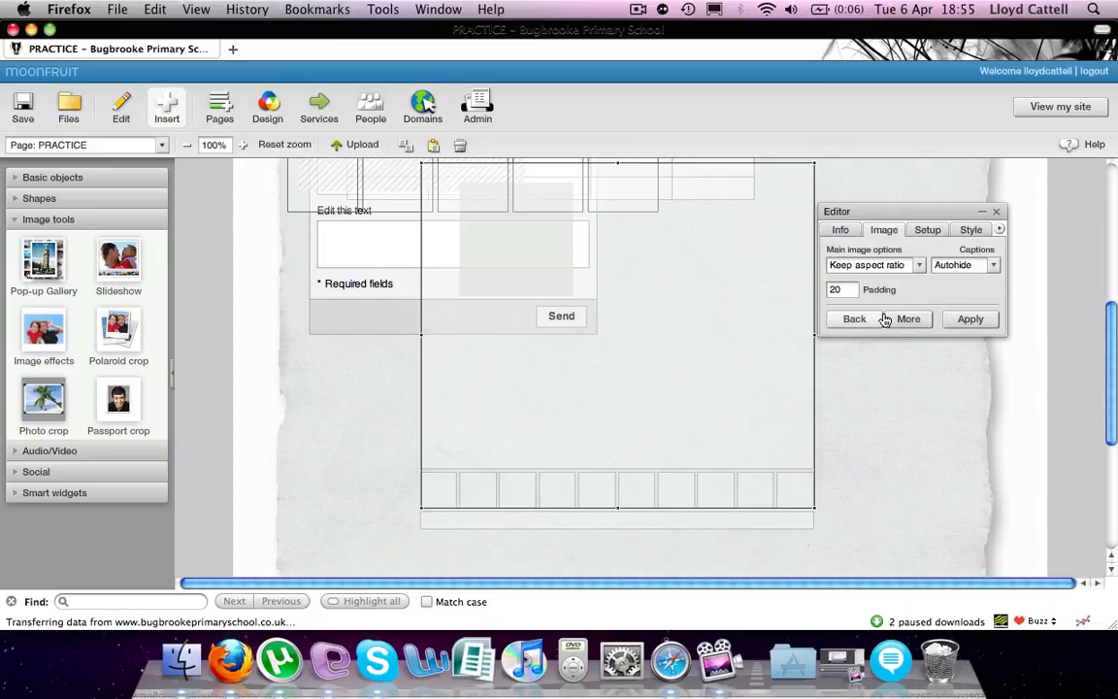
left_click(987, 268)
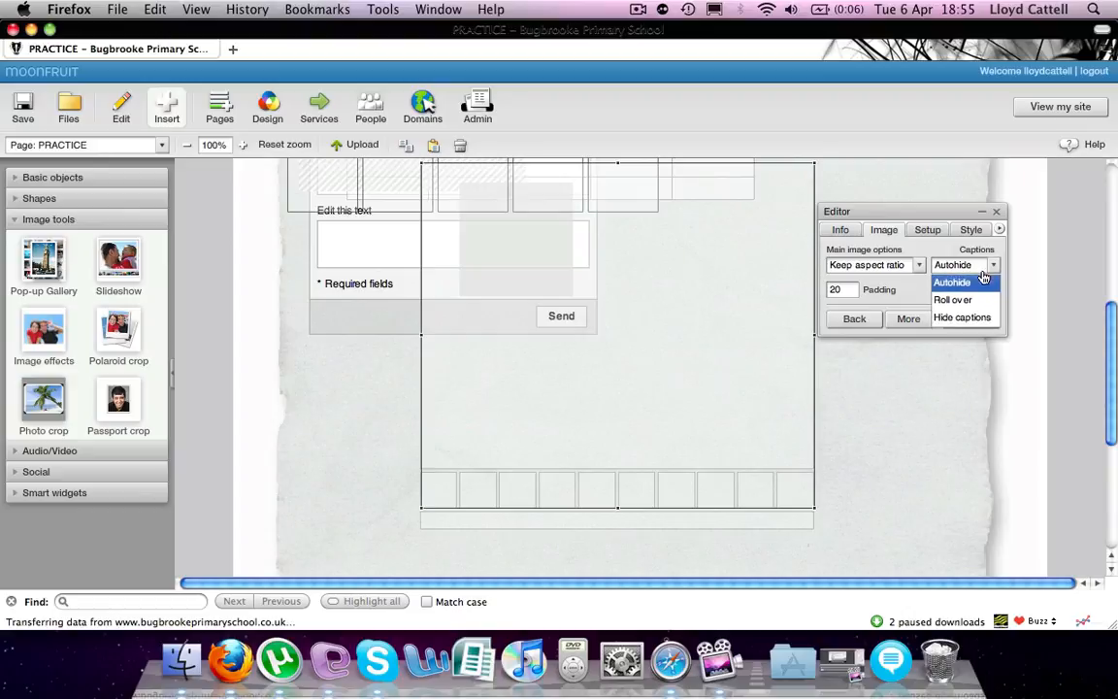
left_click(959, 314)
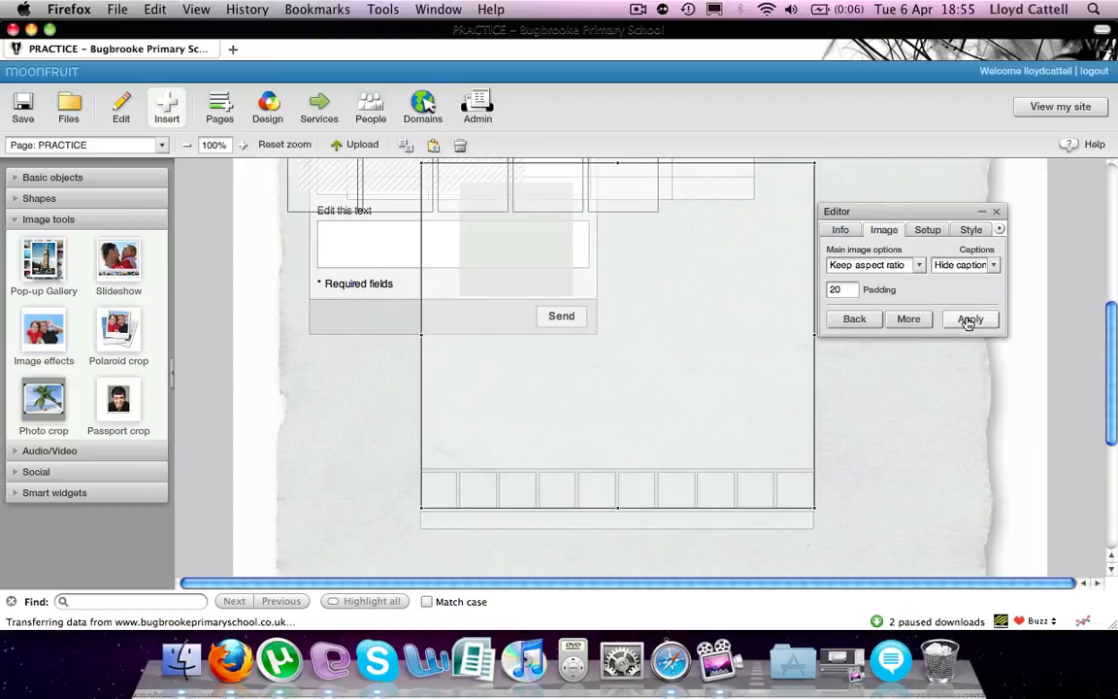
left_click(916, 318)
left_click(930, 266)
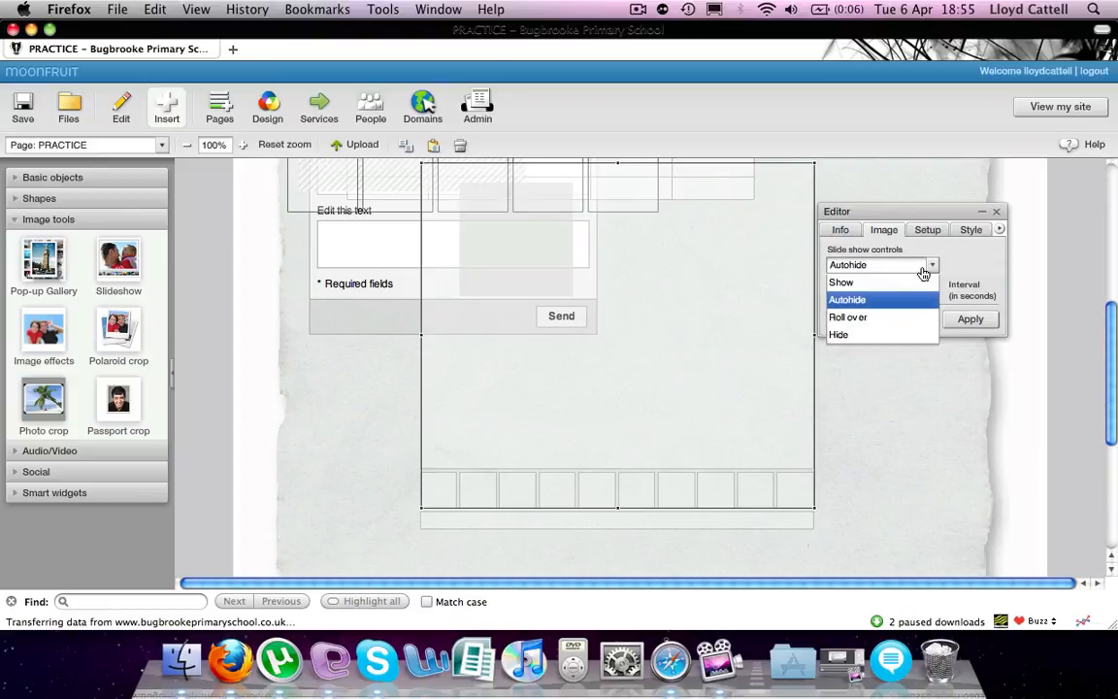
left_click(912, 335)
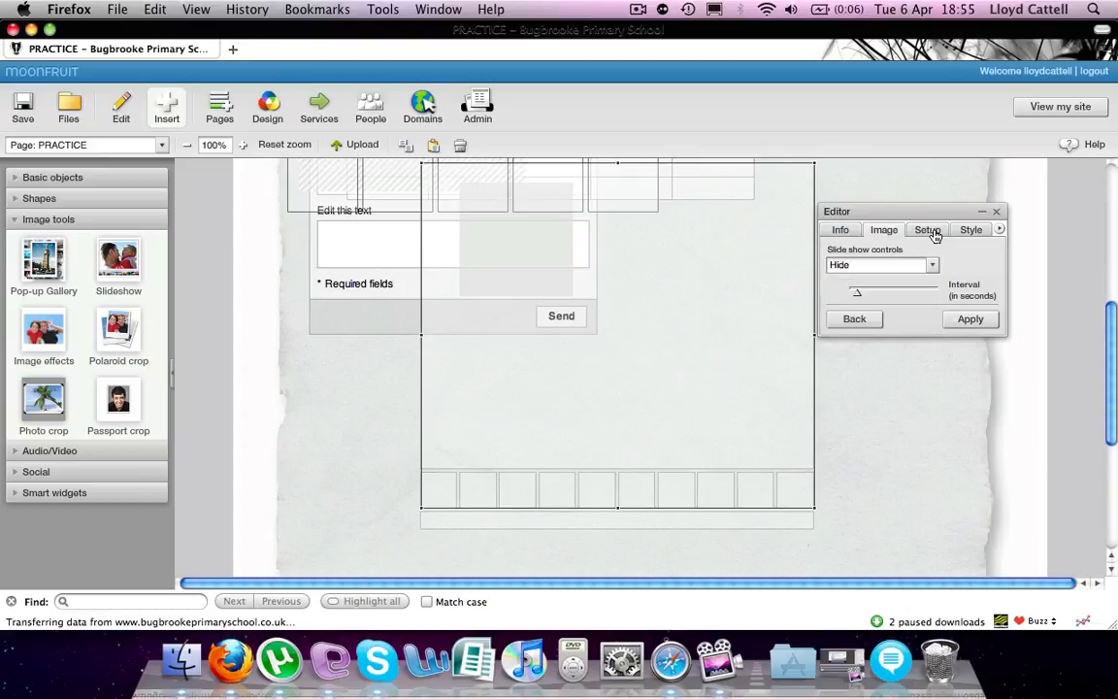
left_click(858, 321)
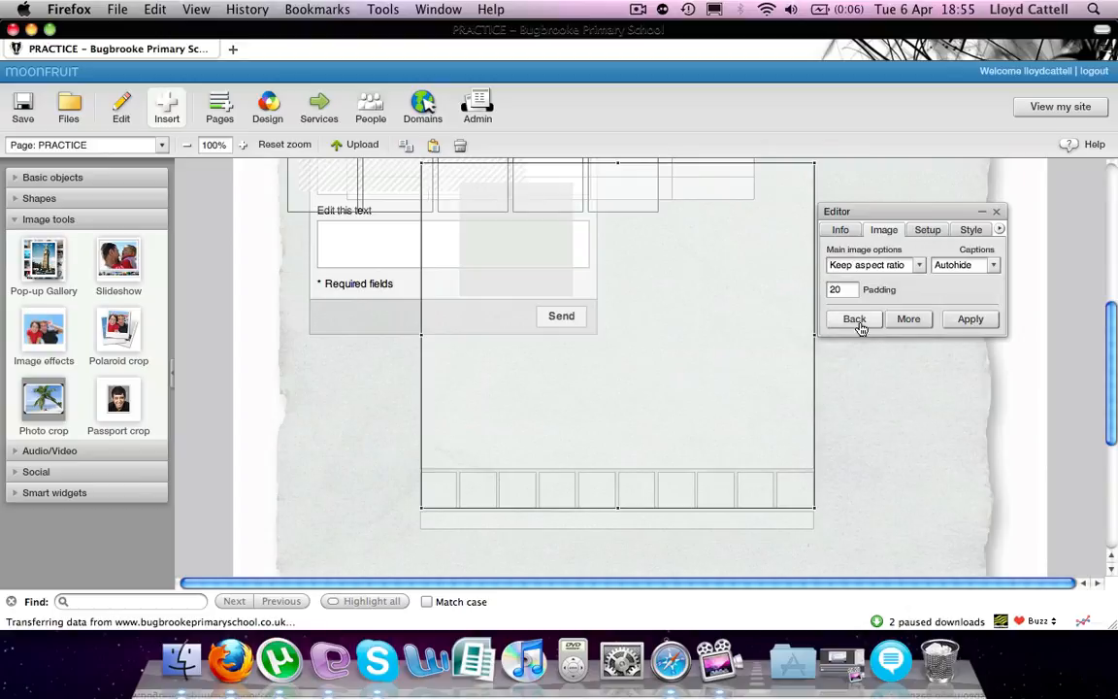
Add the images IMG_0148 and Purple_handprint_button from the ADMIN ONLY folder to the slideshow and close the file manager.
left_click(909, 237)
left_click(883, 230)
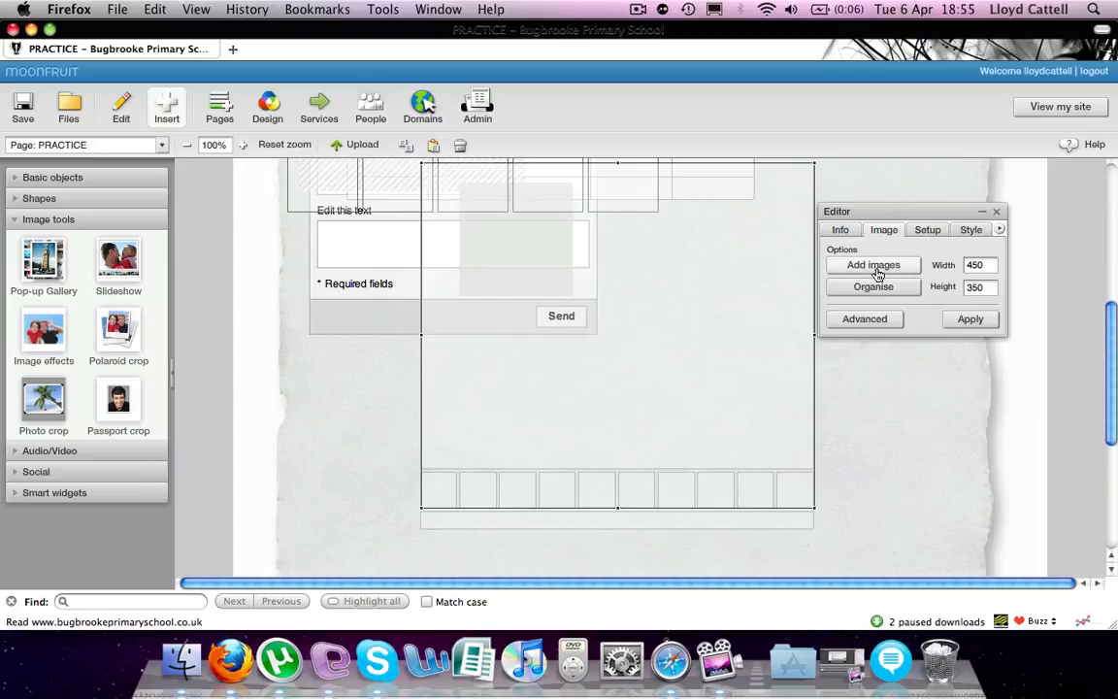
left_click(877, 274)
left_click(645, 276)
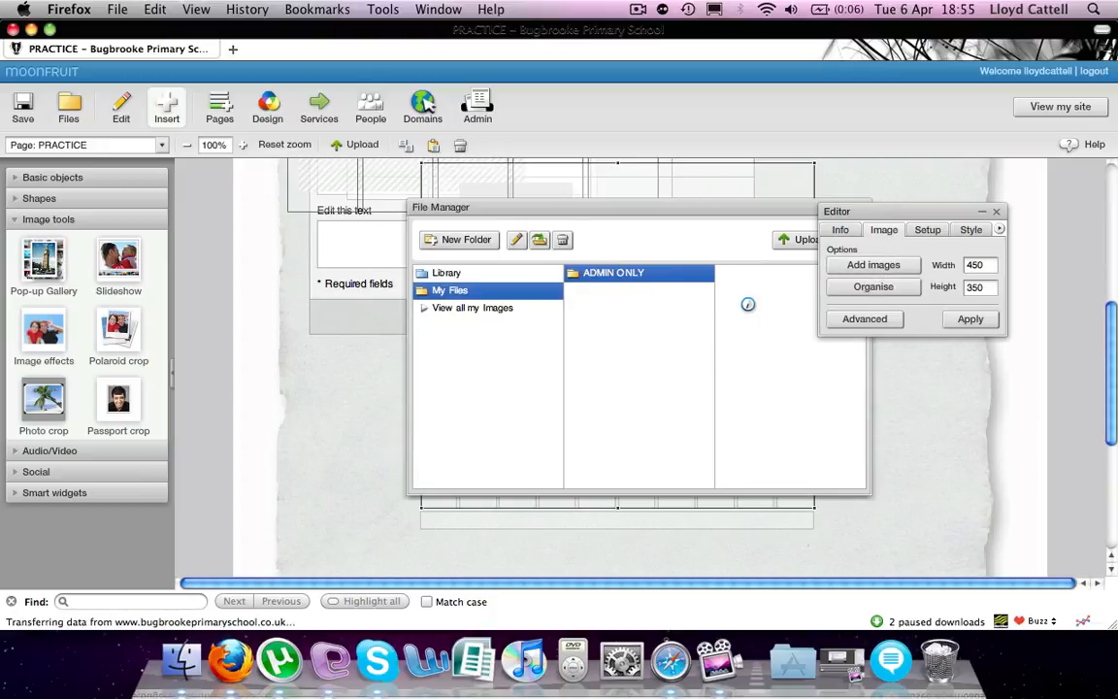
left_click(762, 290)
left_click_drag(700, 206, 581, 205)
left_click(691, 387)
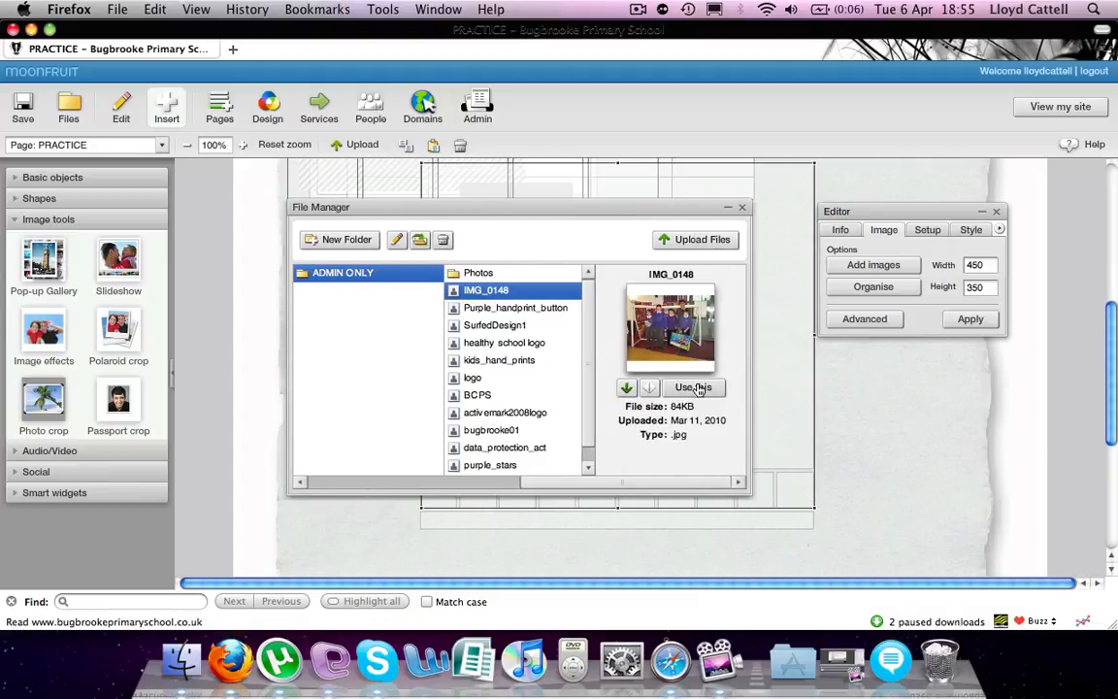
left_click(527, 309)
left_click(691, 387)
left_click(741, 206)
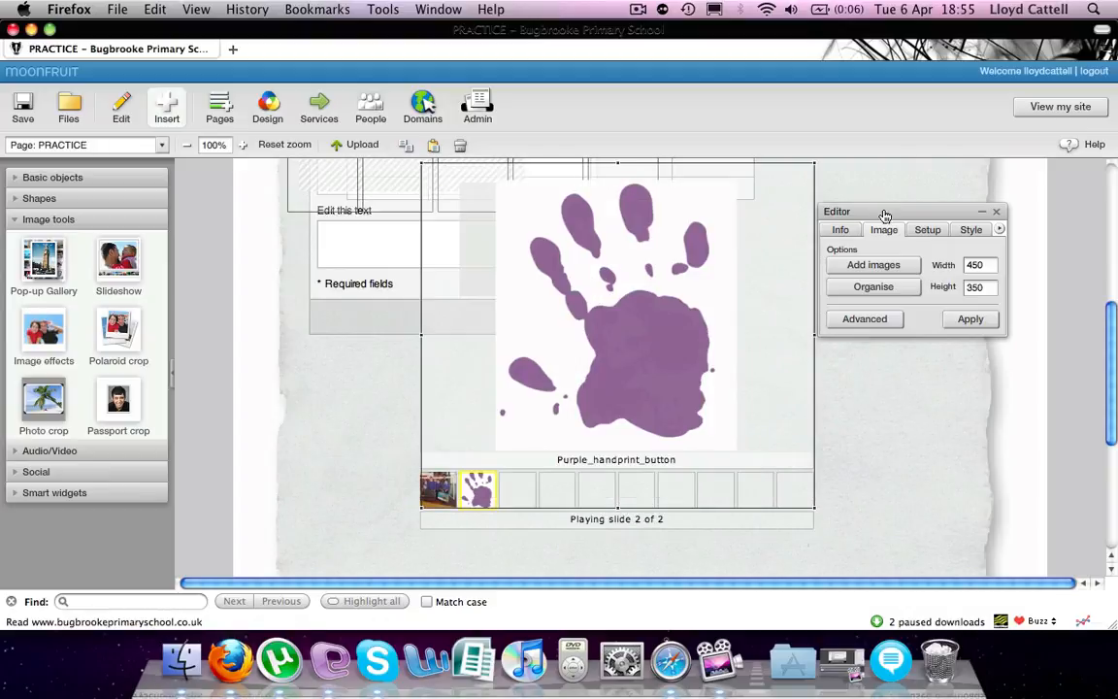
Apply the hidden thumbnail setting to the slideshow.
left_click(927, 230)
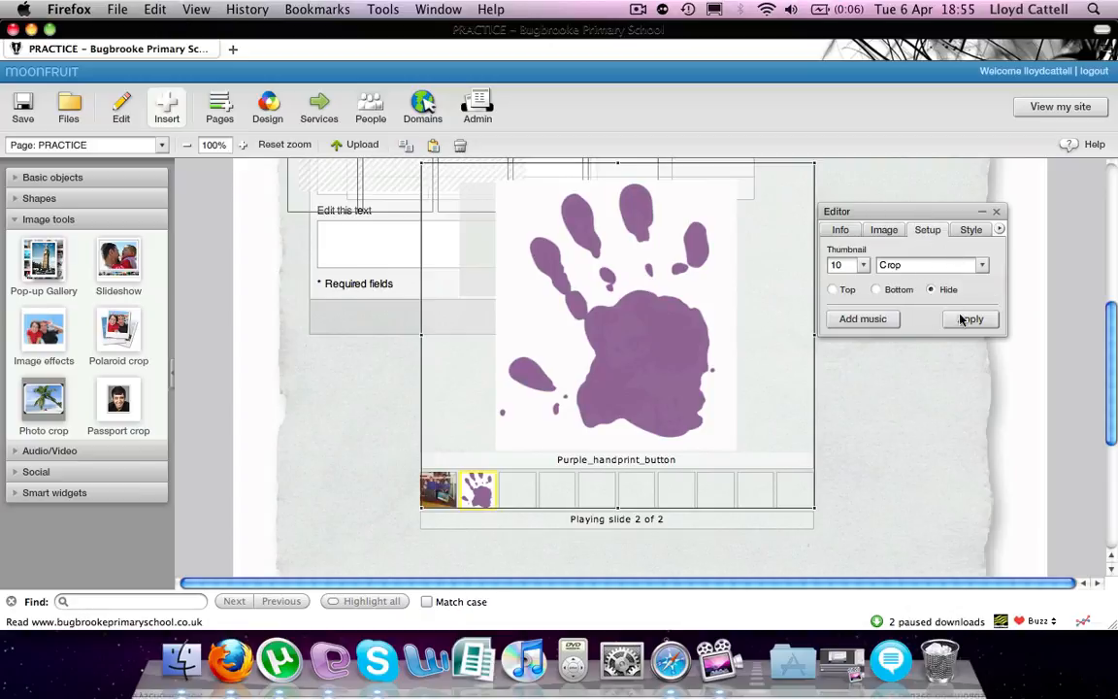
left_click(960, 320)
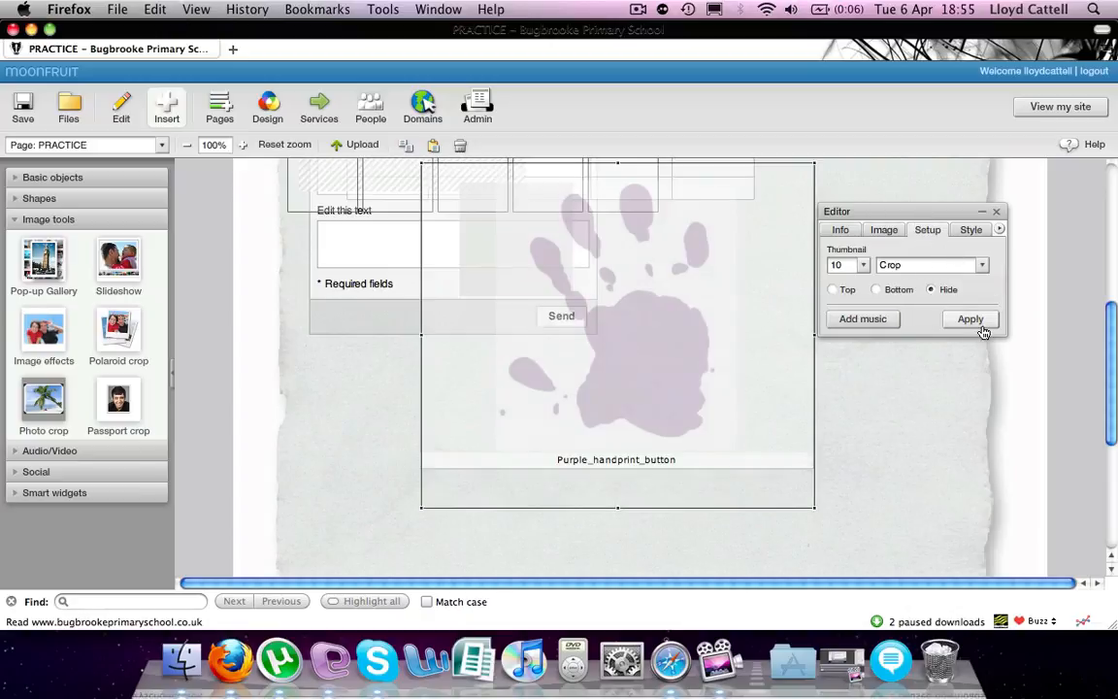
Clear the captions of both slideshow images in the gallery organiser and apply the change.
left_click(882, 231)
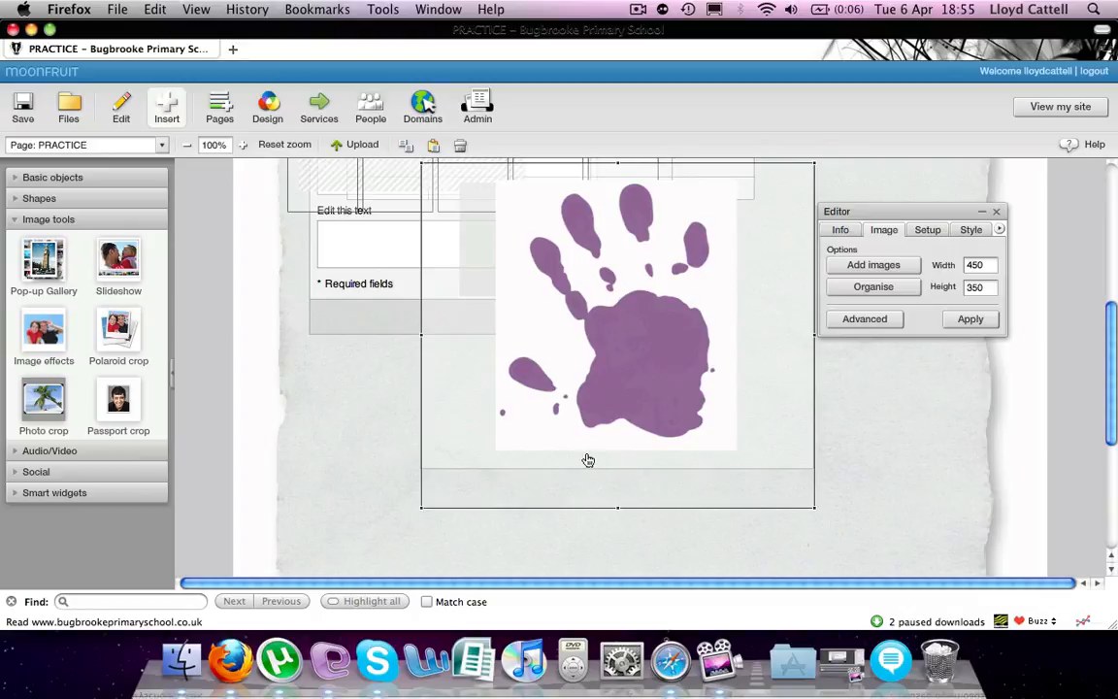
left_click(873, 287)
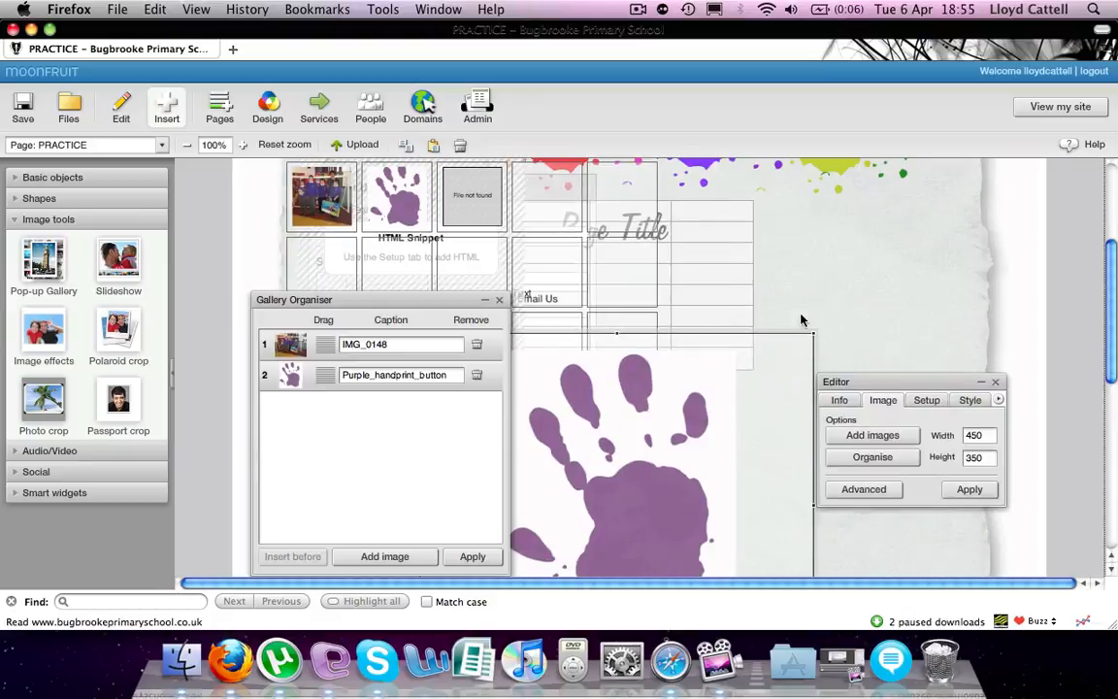
left_click(400, 306)
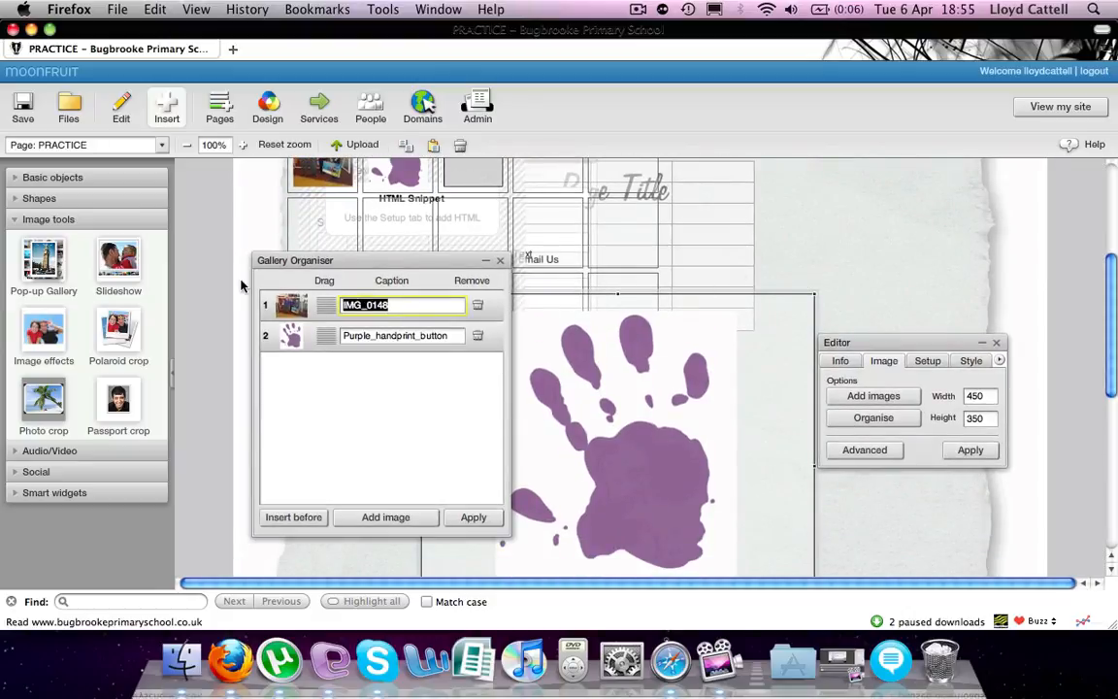
key("BackSpace")
left_click(451, 333)
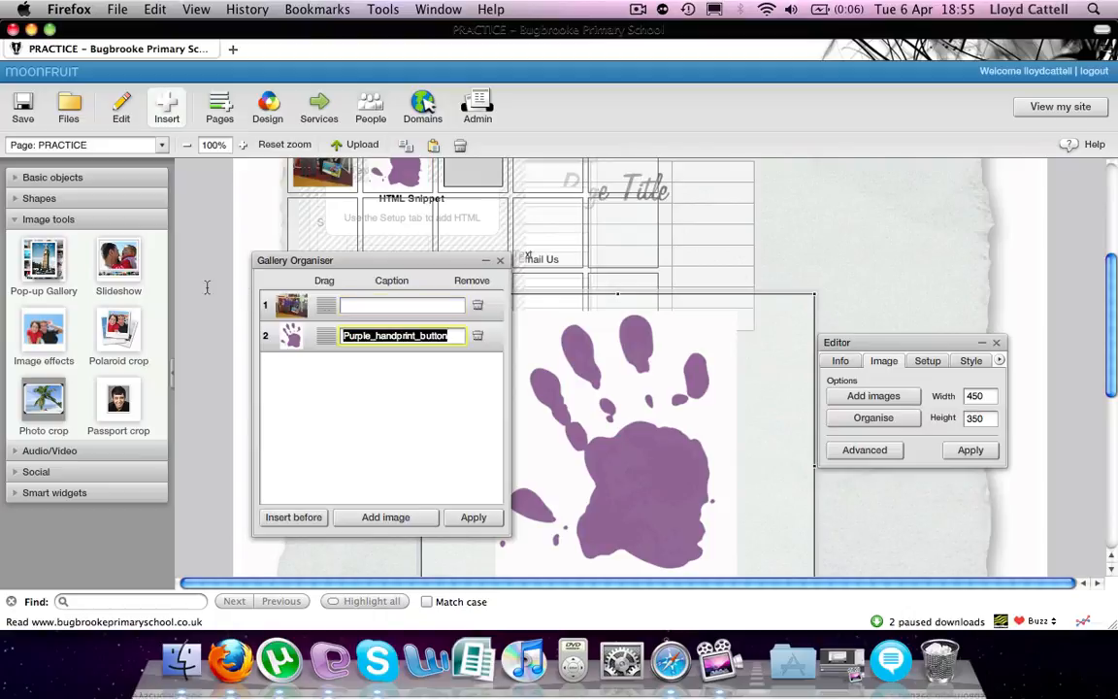
key("BackSpace")
left_click(492, 520)
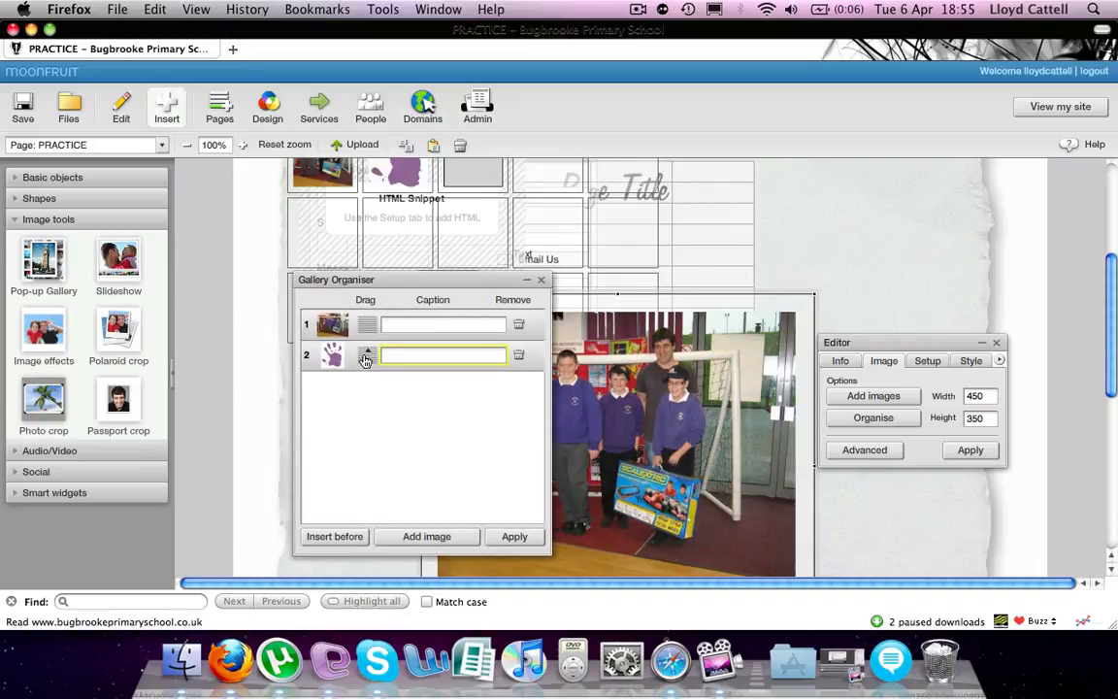
Reorder the two slideshow images by moving the purple handprint up, apply the order, and close the gallery organiser.
left_click_drag(367, 356, 363, 327)
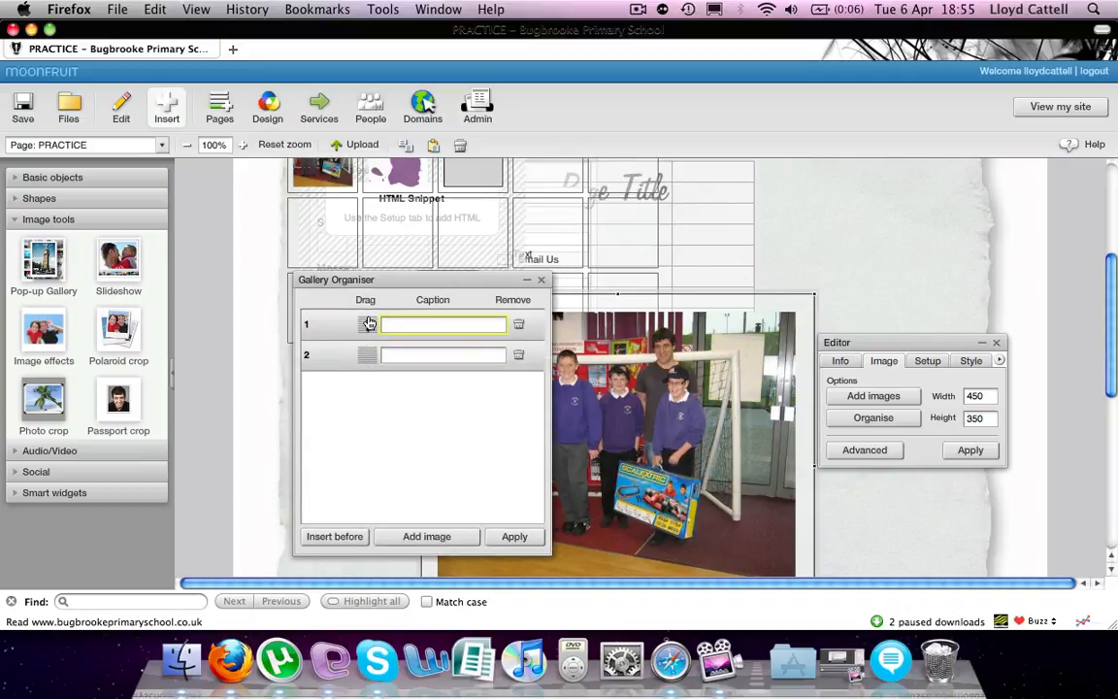
left_click(514, 536)
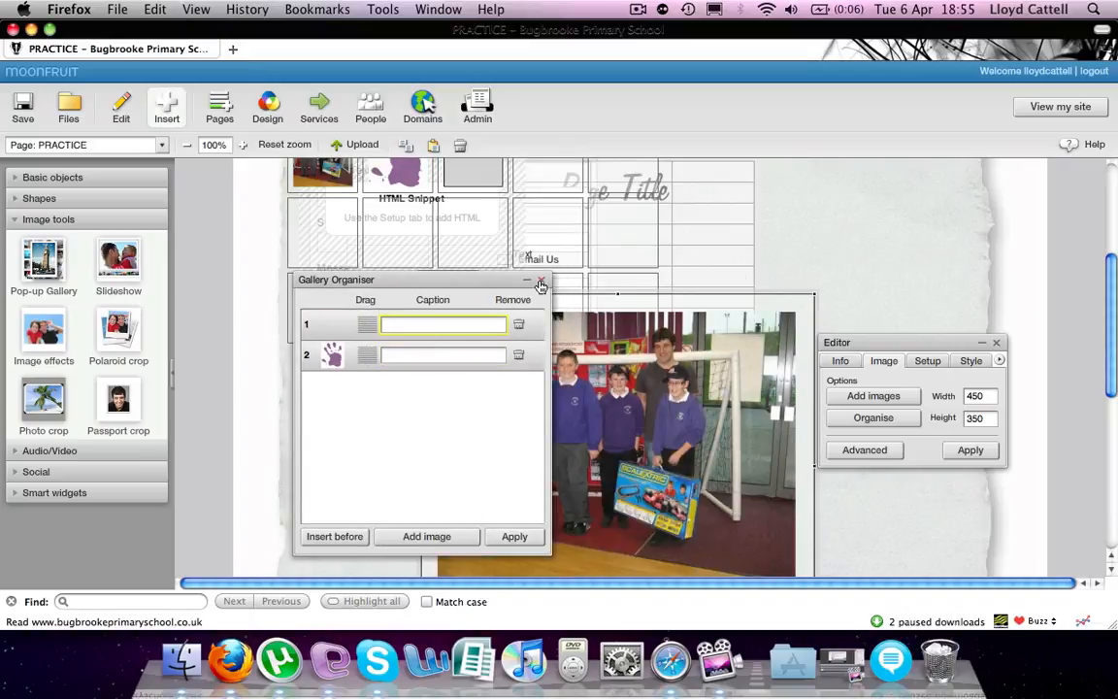
left_click(540, 280)
Move the slideshow up over the pop-up gallery and form to about X 46, Y 178.
left_click(822, 276)
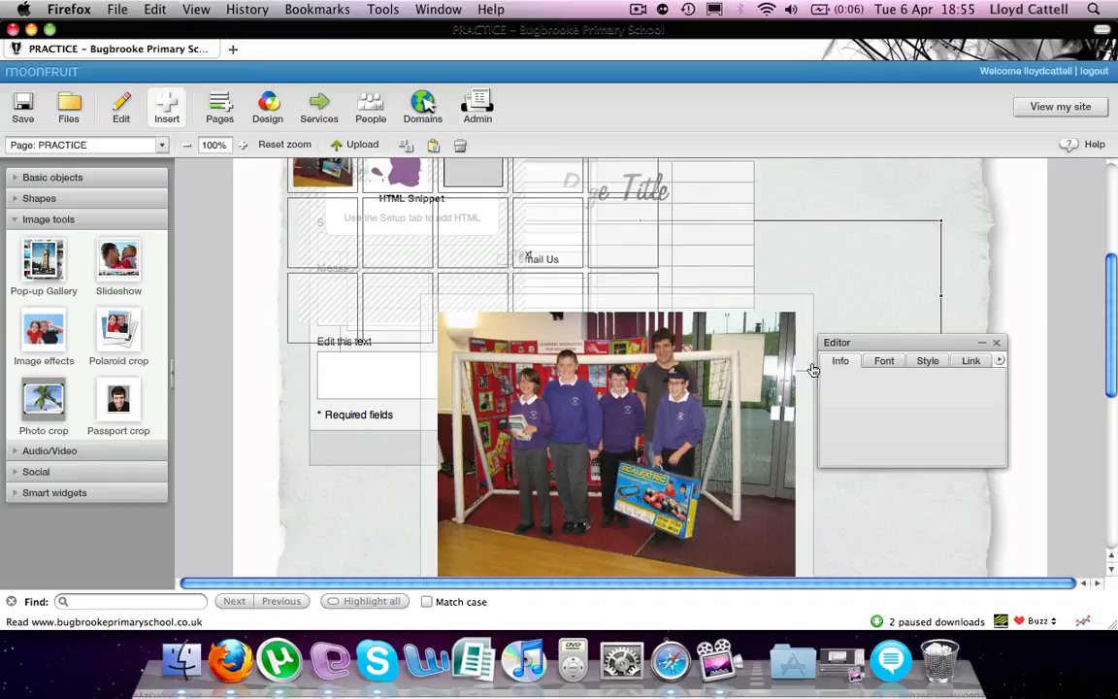
left_click(765, 530)
left_click(726, 486)
left_click_drag(760, 503, 621, 250)
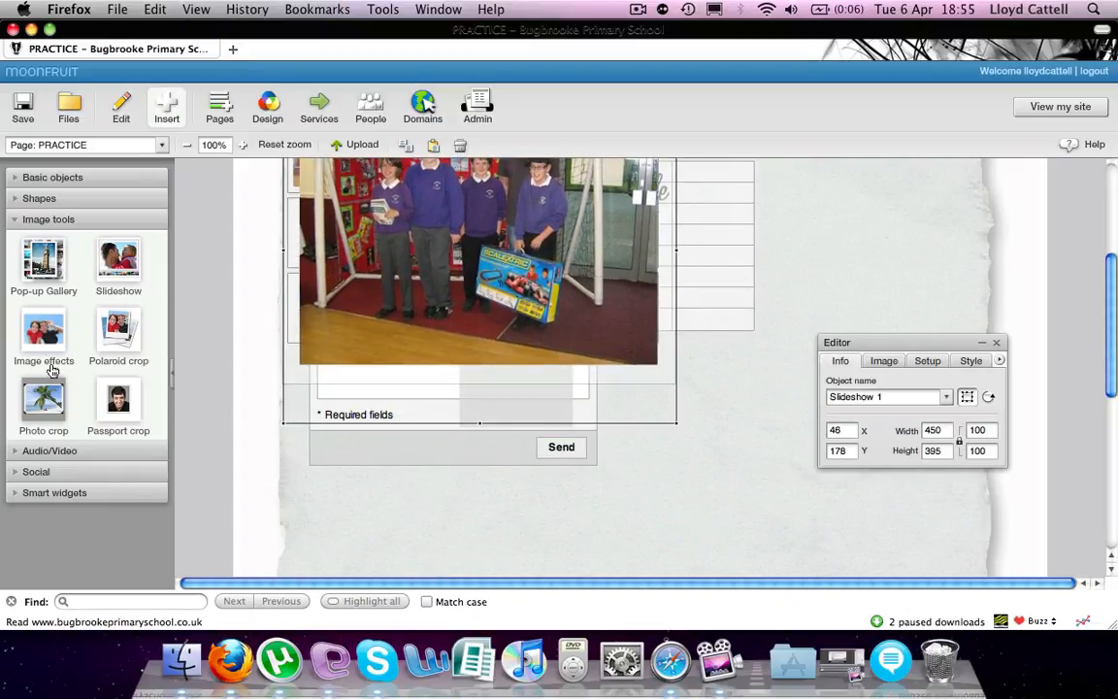
Insert a polaroid crop overlapping the lower part of the slideshow at about X 324, Y 524.
scroll(402, 398, "down", 3)
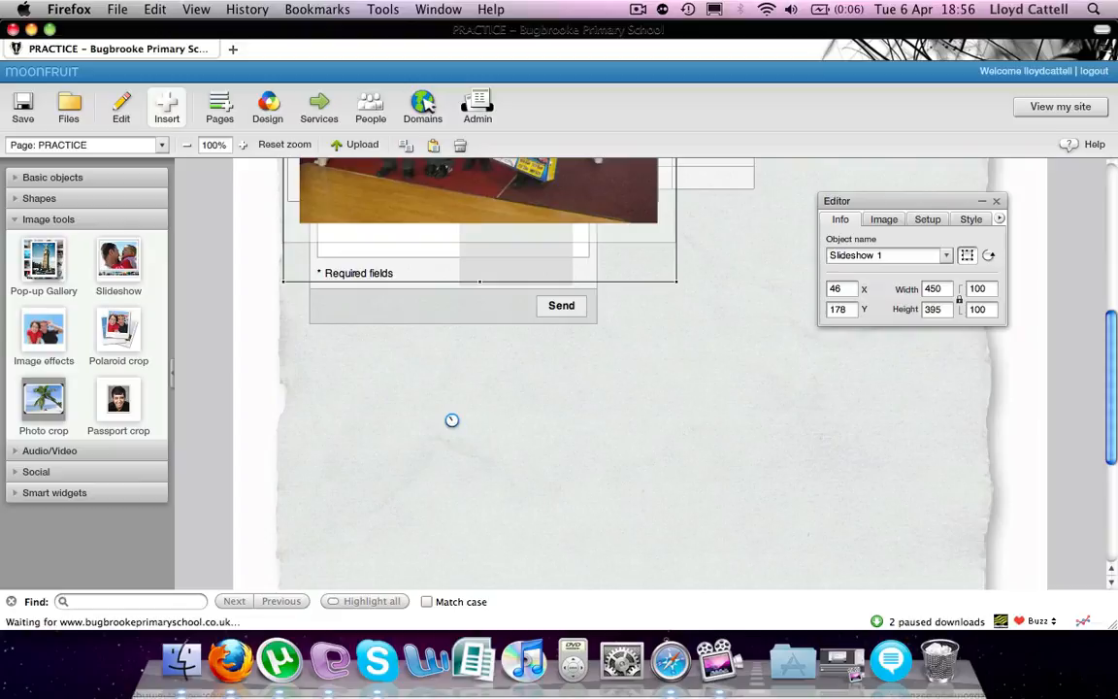
scroll(452, 420, "up", 4)
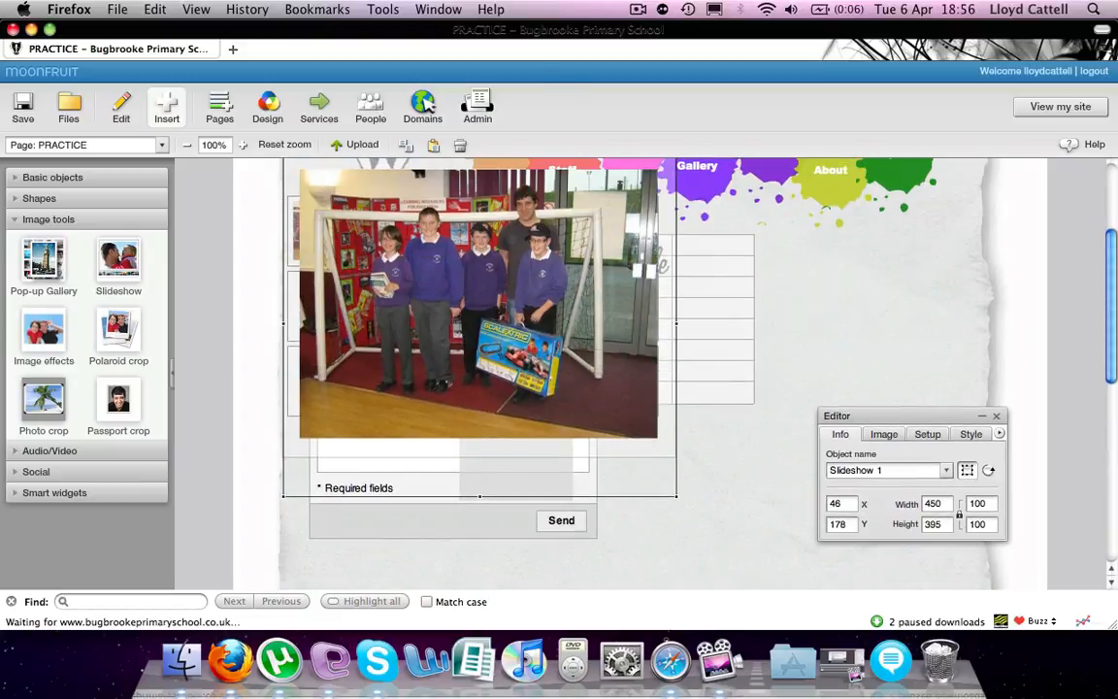
left_click(783, 289)
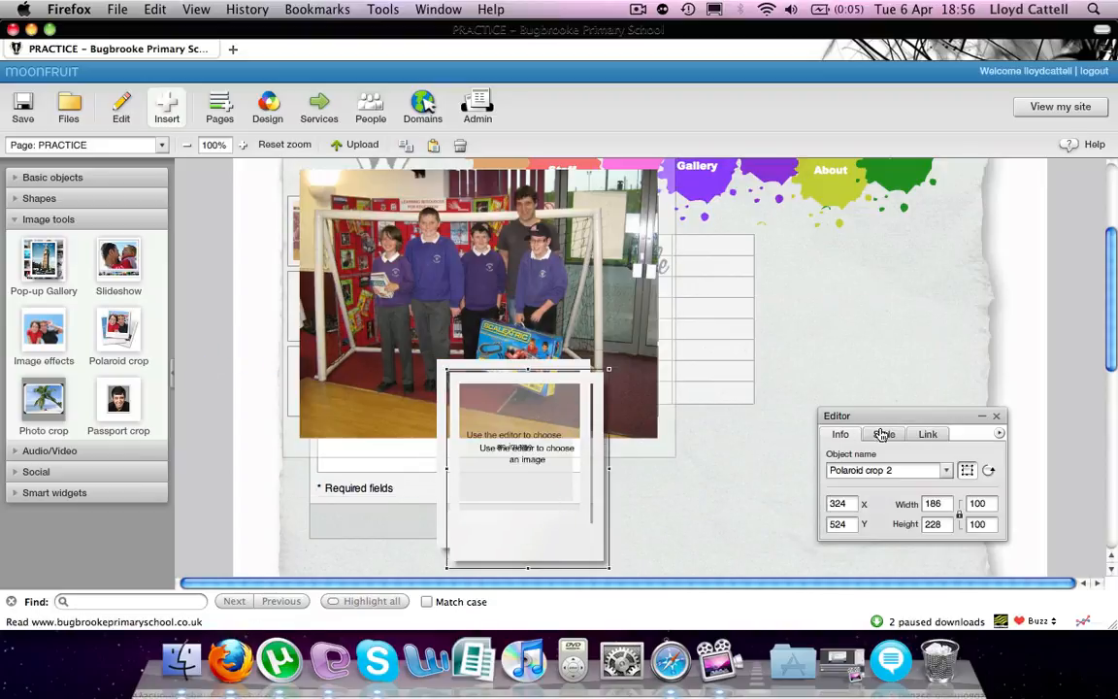
Look through the polaroid crop's style and link options, and fill it with the image IMG_0148 from the ADMIN ONLY folder.
left_click(881, 435)
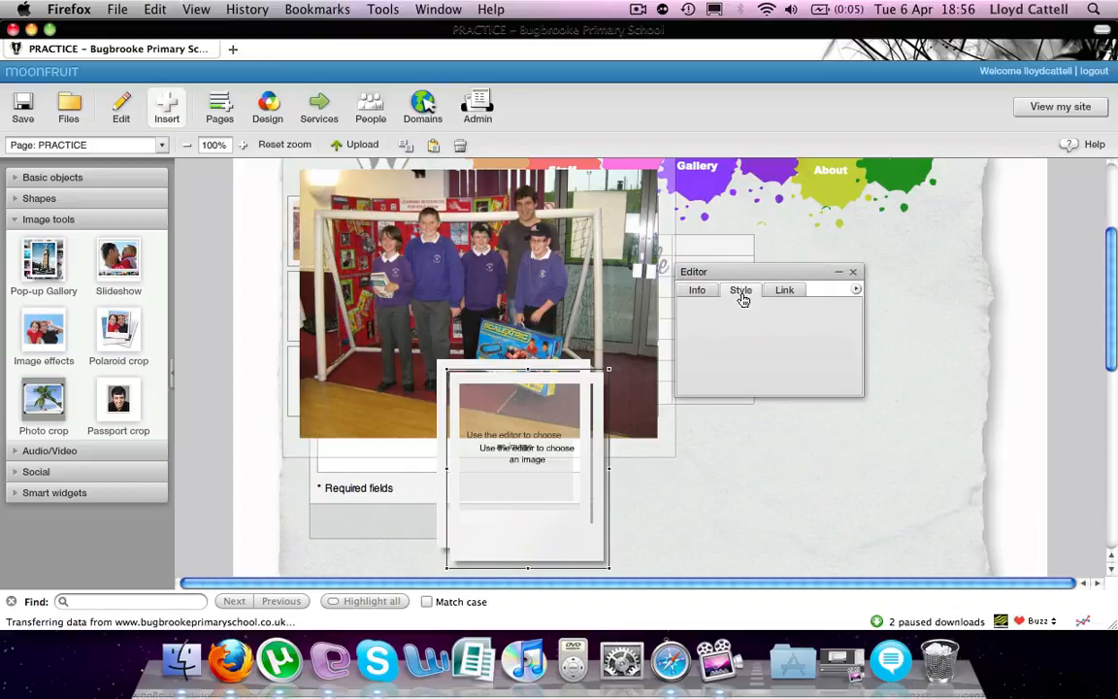
left_click(692, 293)
left_click(736, 294)
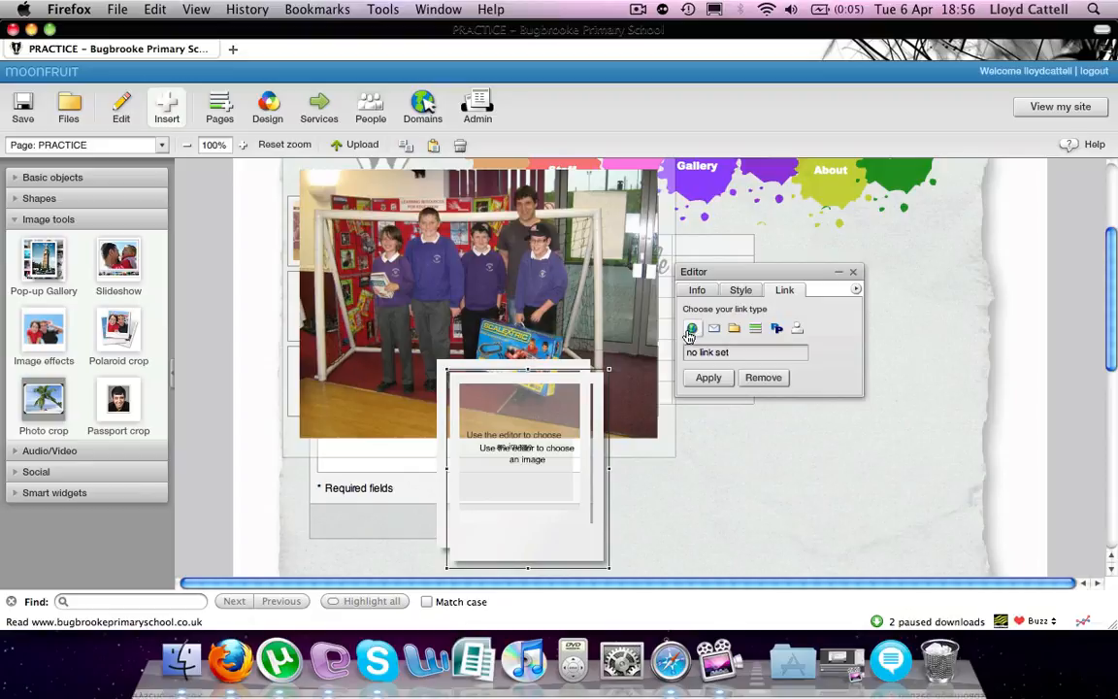
left_click(775, 329)
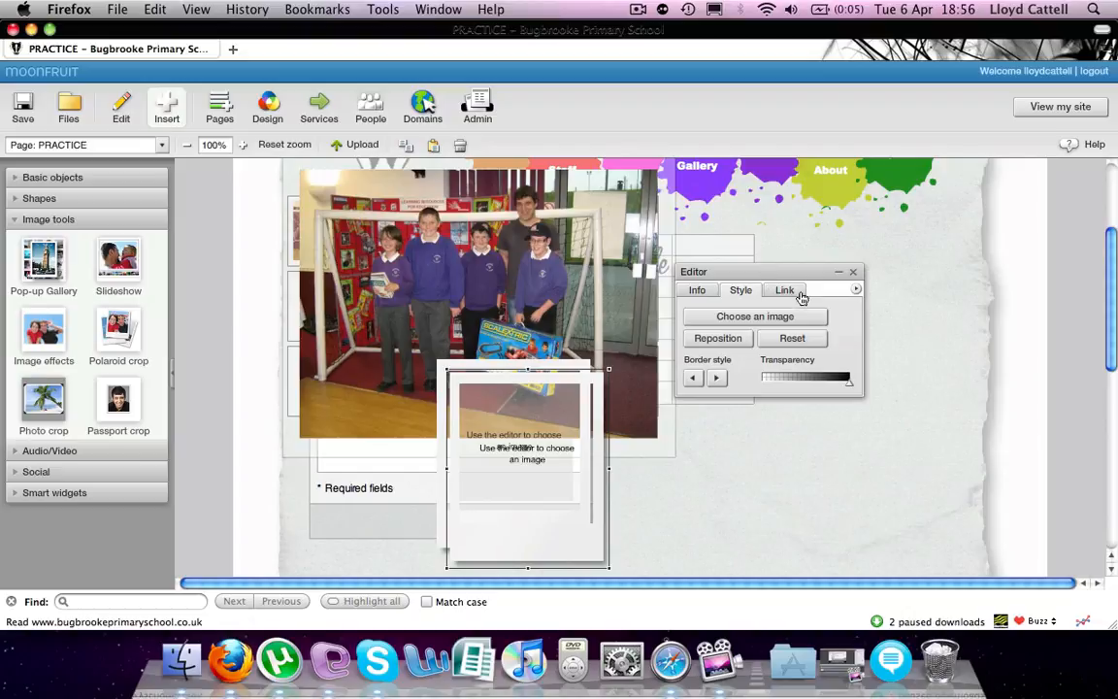
left_click(771, 294)
left_click(755, 316)
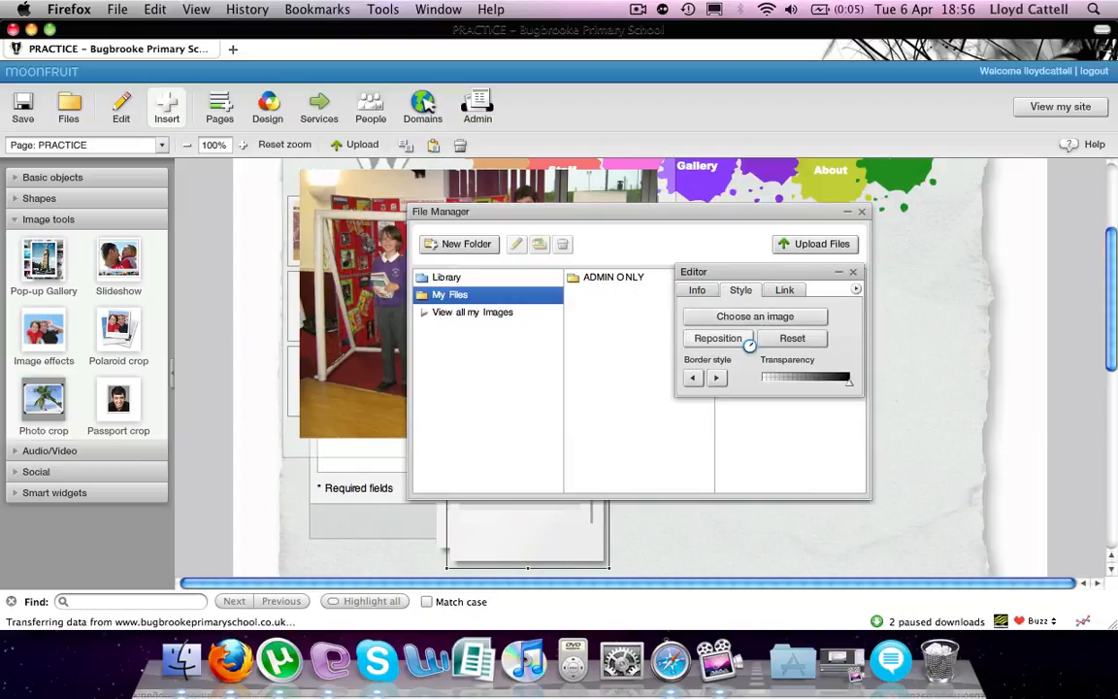
left_click(612, 278)
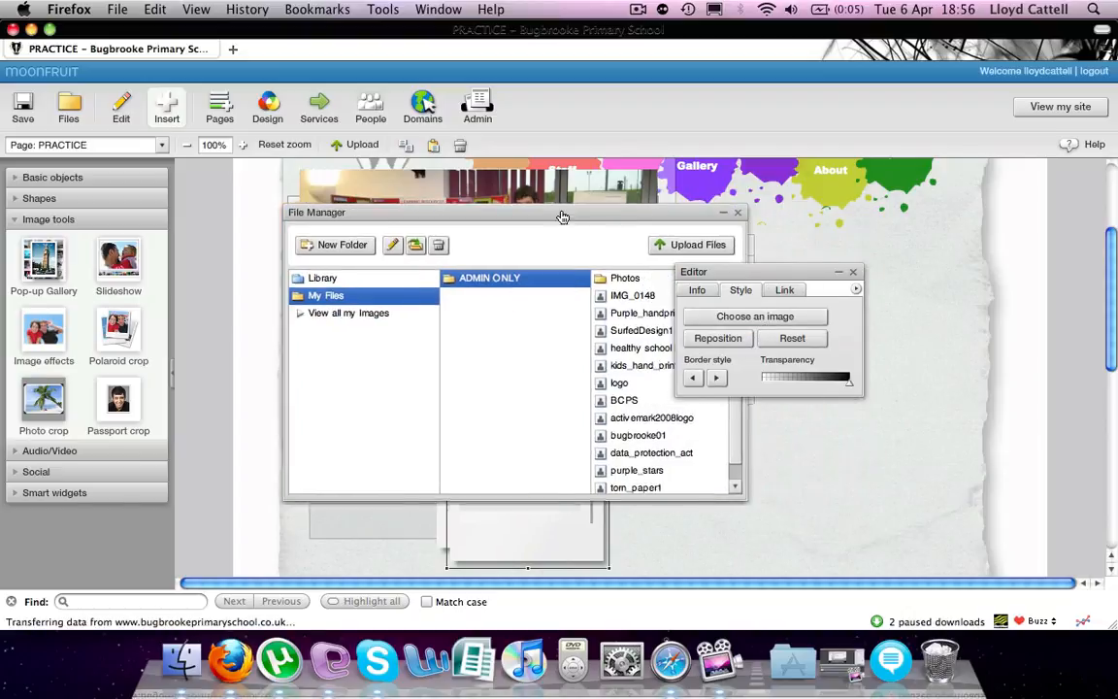
left_click(621, 300)
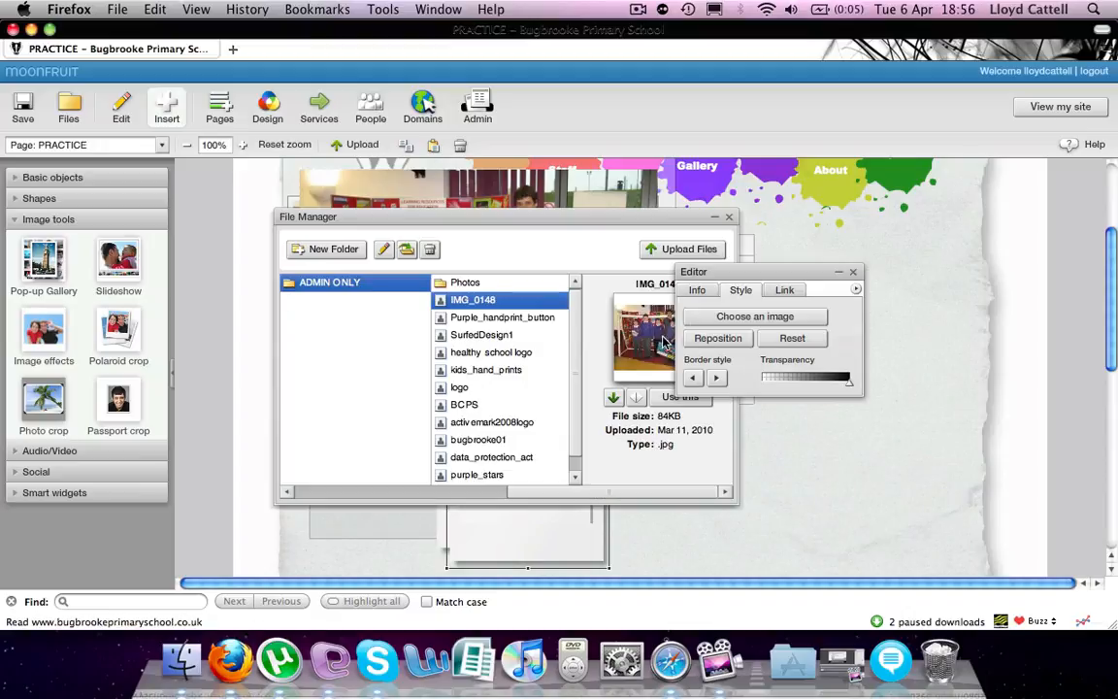
left_click(669, 392)
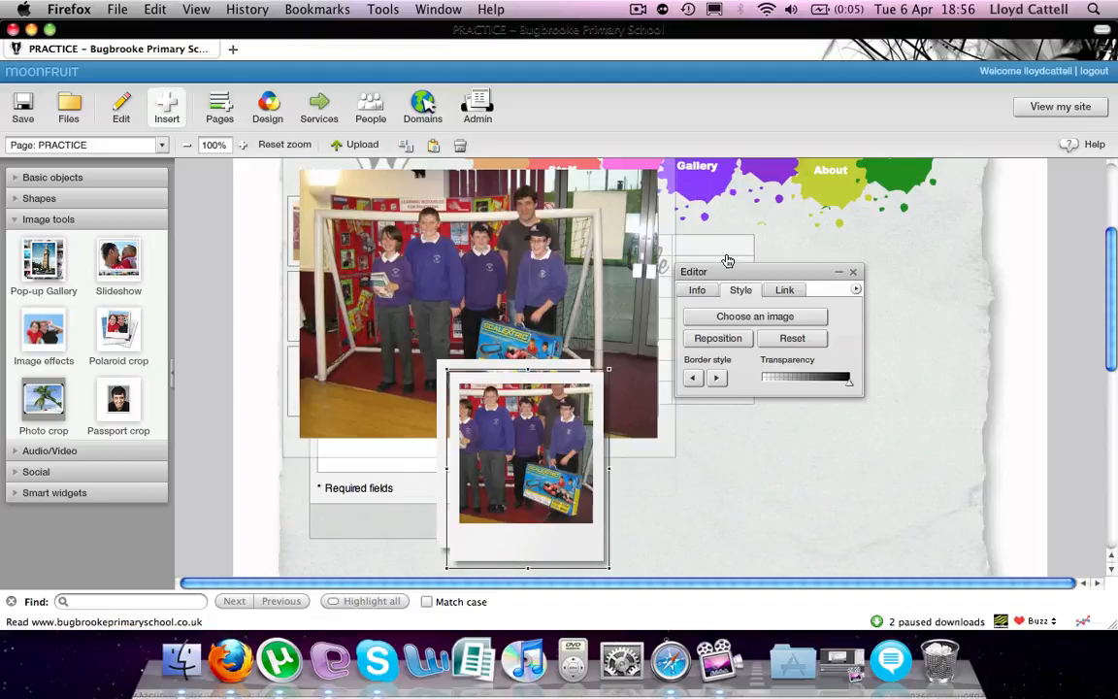
Reposition the photo inside the polaroid crop to show the whole group, and move the crop up over the slideshow.
left_click(708, 341)
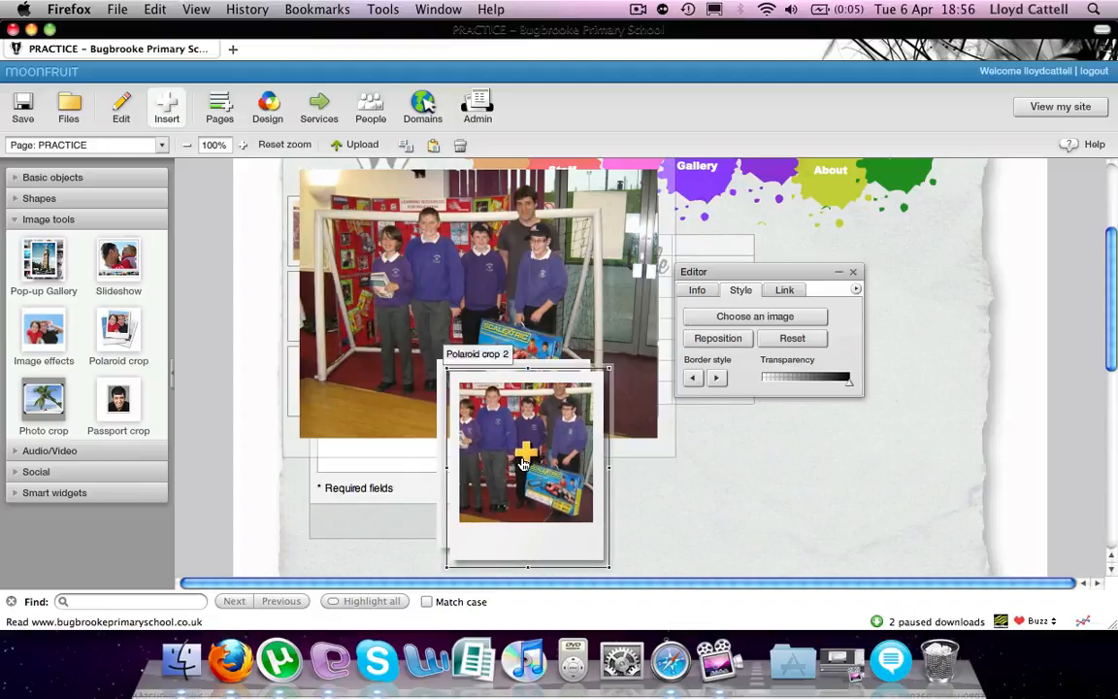
left_click_drag(526, 456, 532, 506)
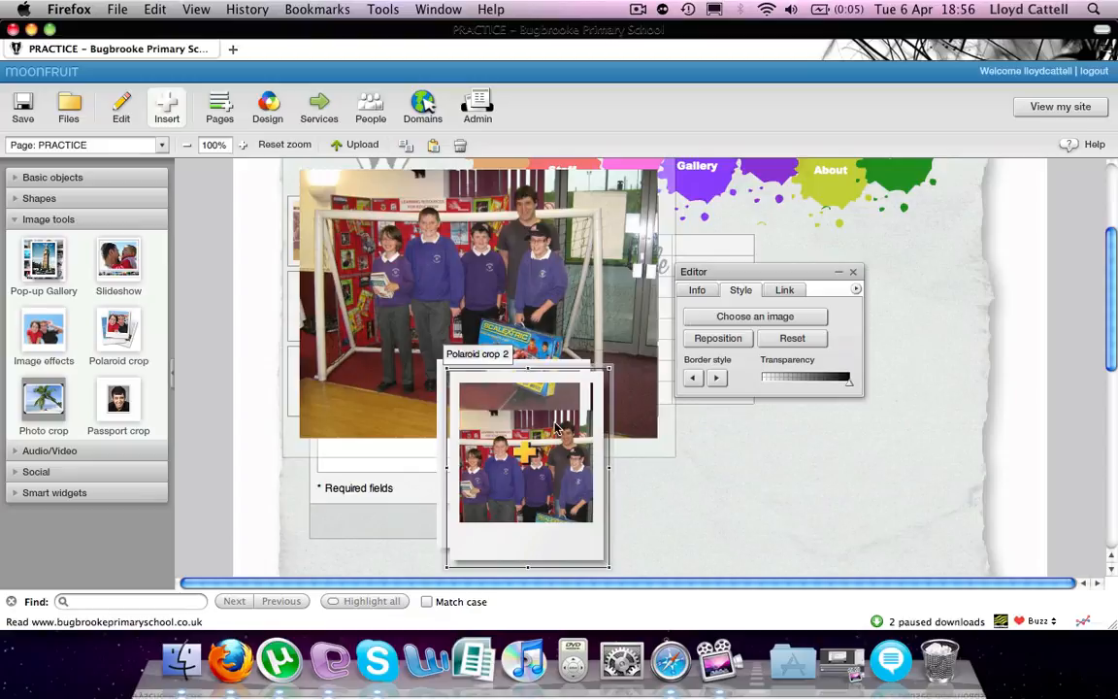
left_click_drag(527, 461, 483, 318)
left_click(669, 486)
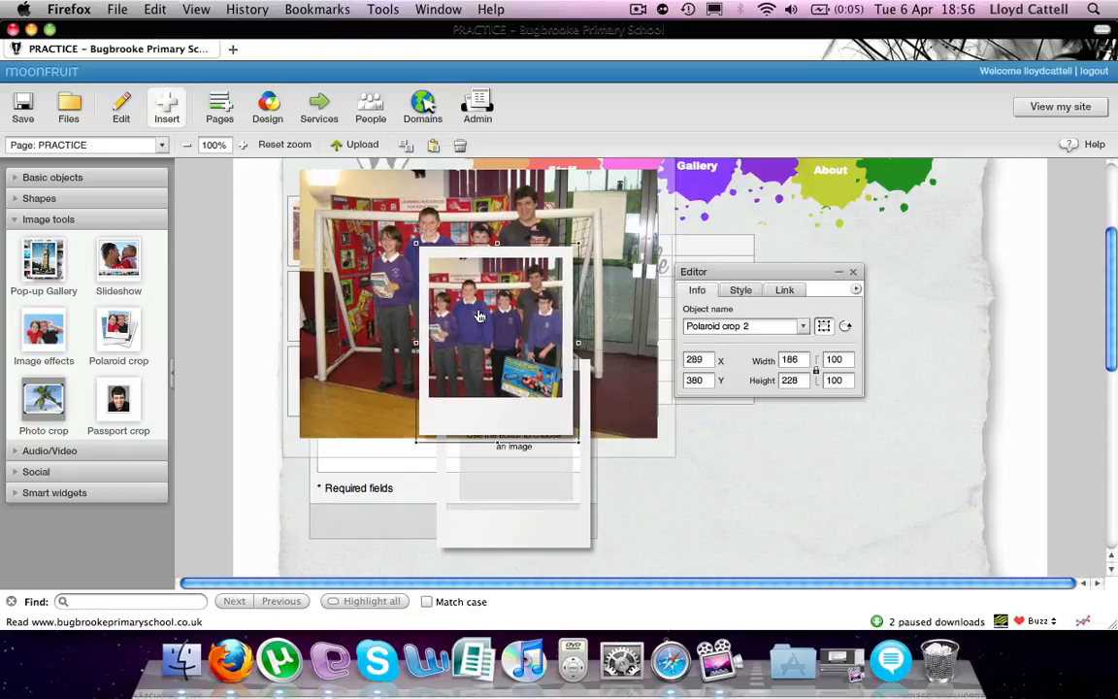
Delete the empty polaroid crop left below the filled one.
left_click(556, 507)
key("Delete")
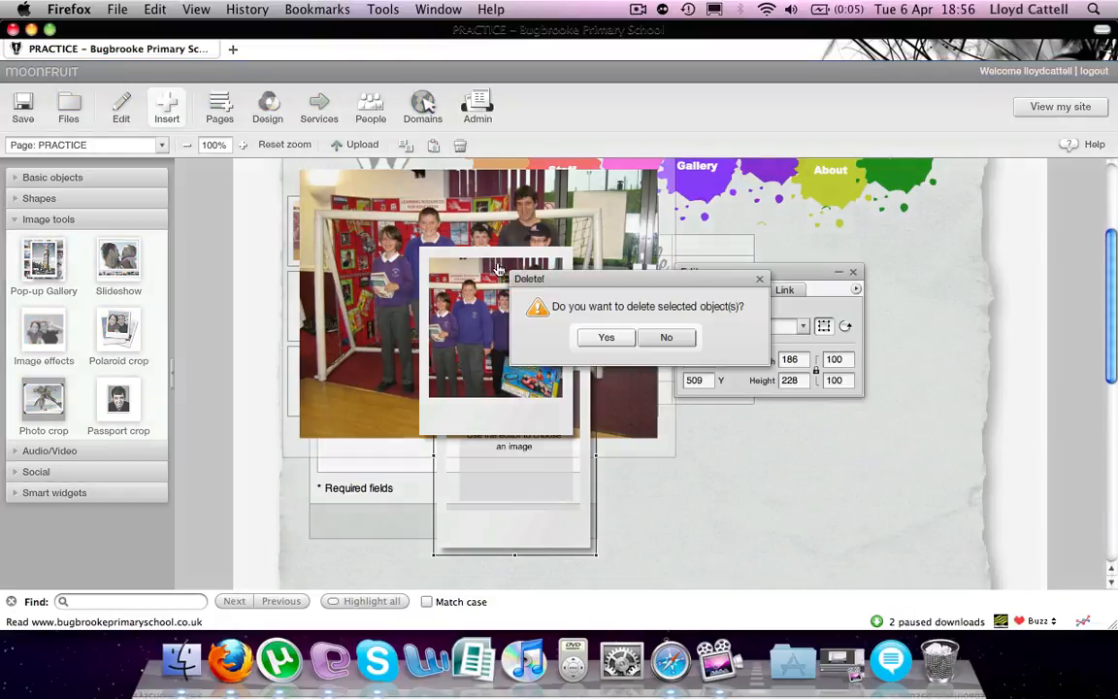
left_click(606, 336)
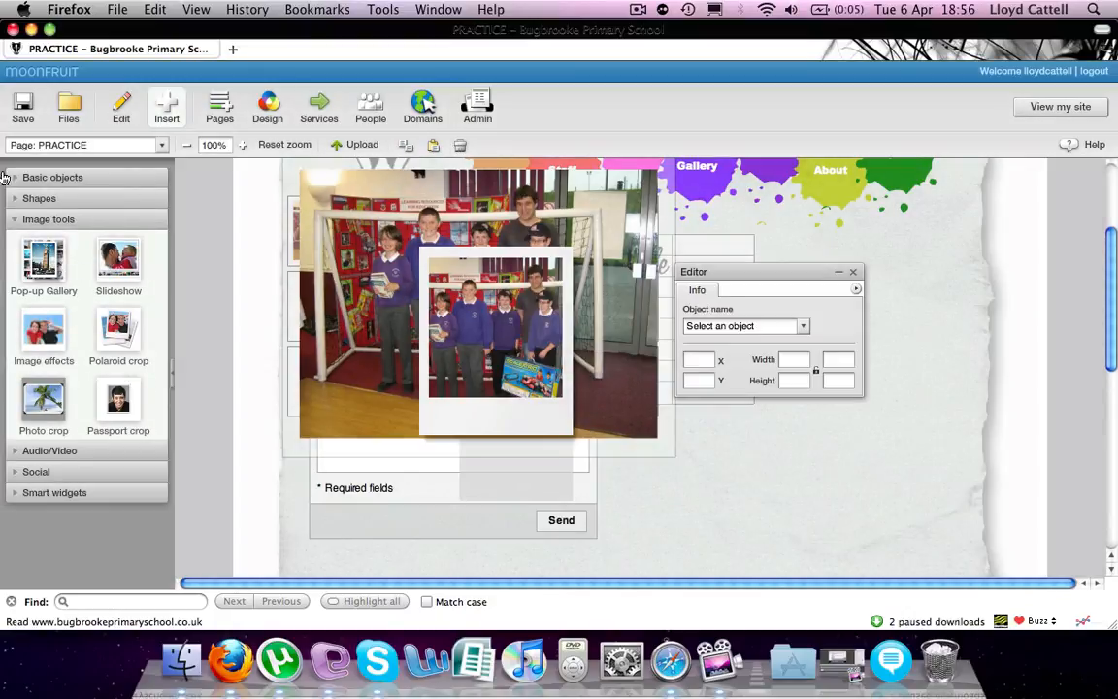
Insert a jukebox over the polaroid crop at about X 209, Y 370, and check where its tracks are added.
left_click(49, 221)
left_click(46, 240)
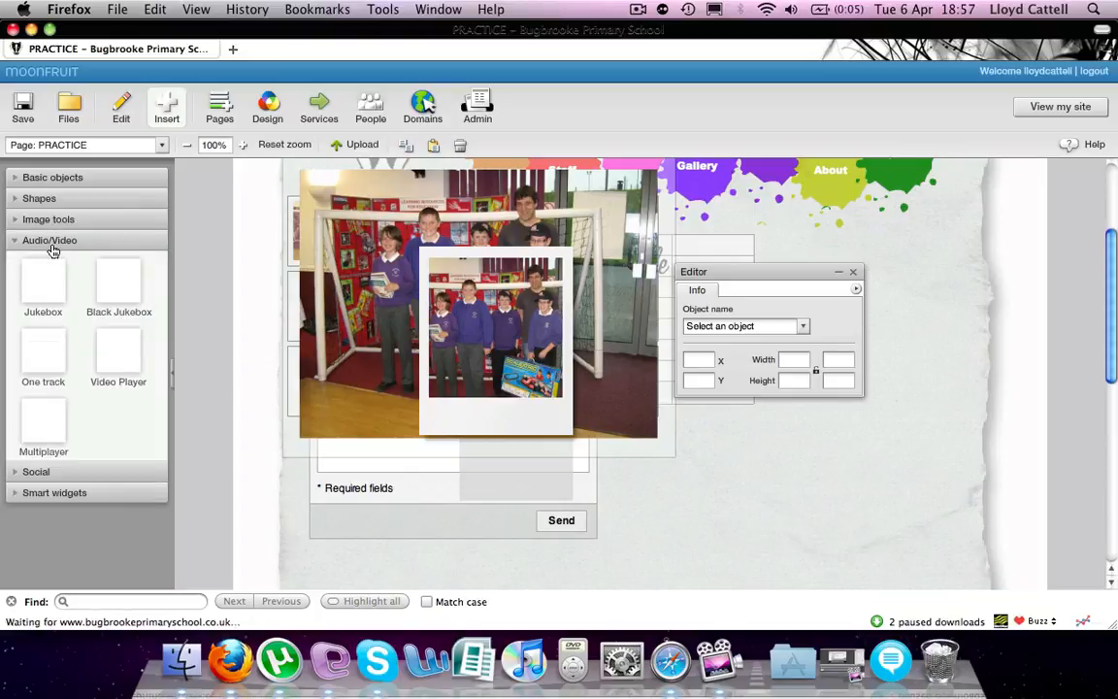
left_click(60, 303)
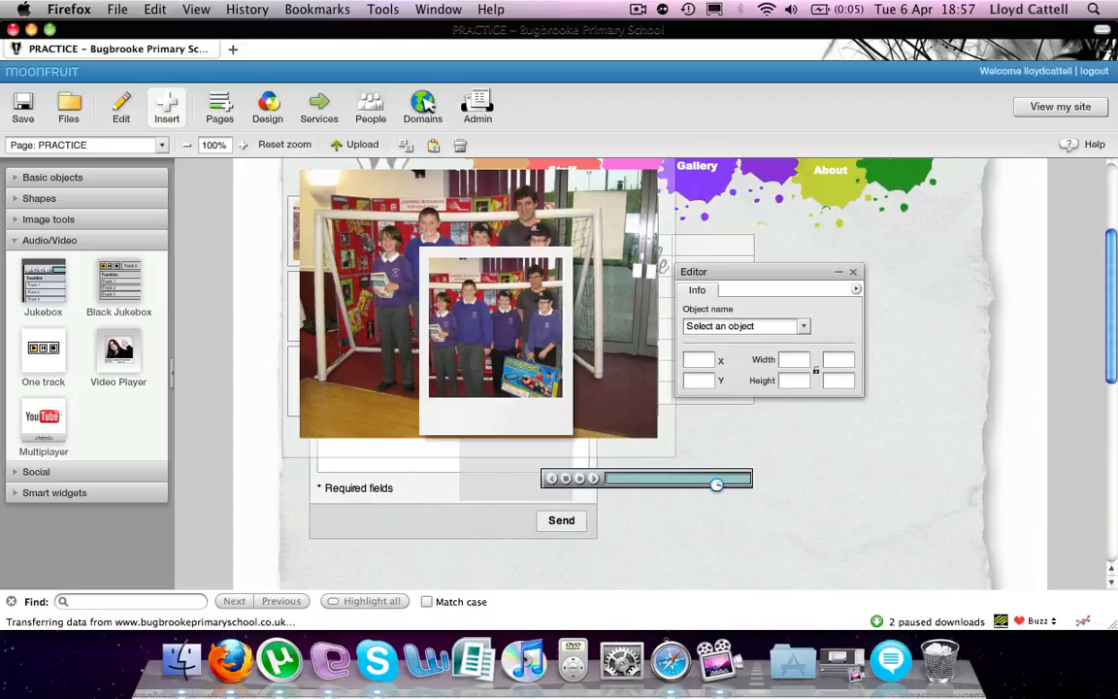
left_click_drag(717, 485, 602, 345)
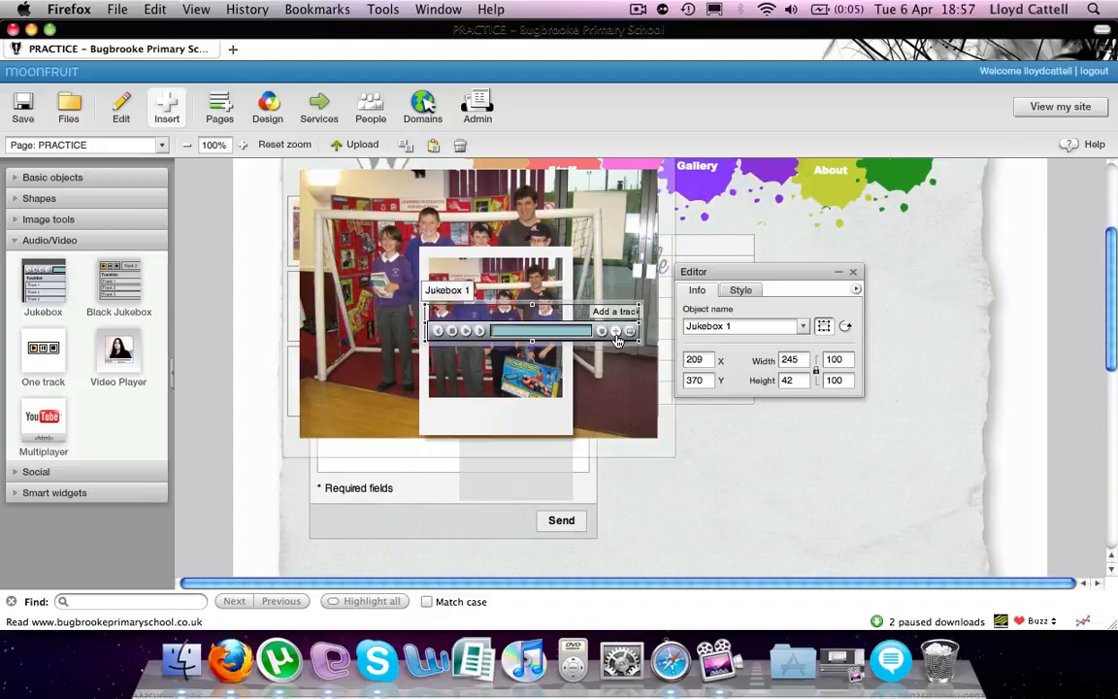
left_click(615, 331)
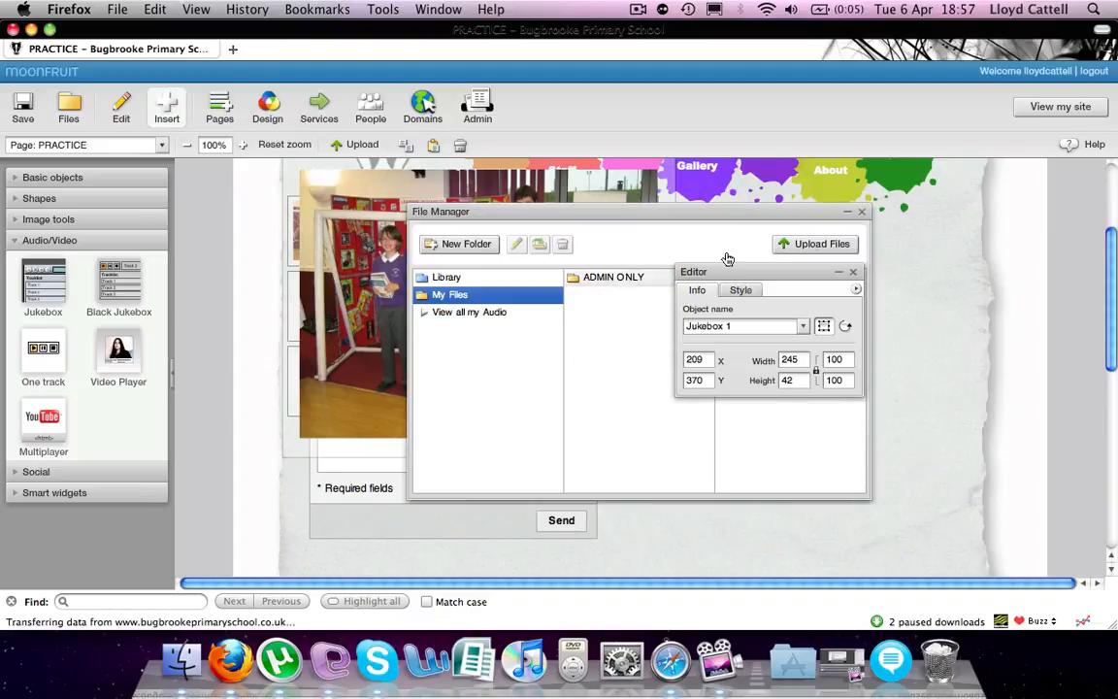
left_click(864, 213)
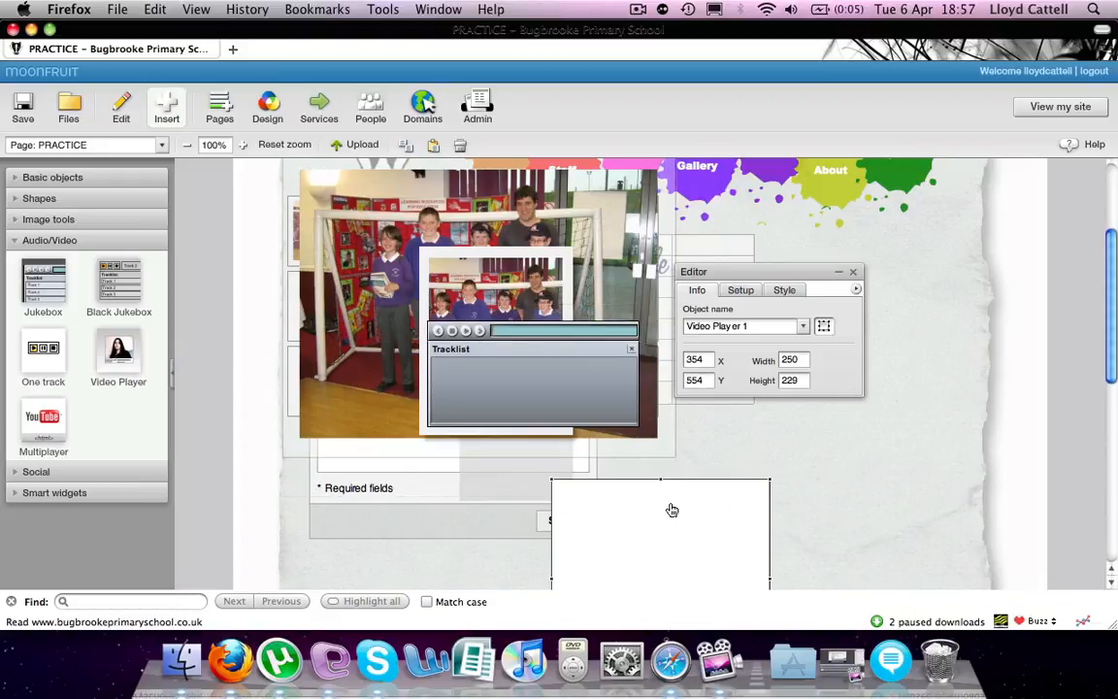
Insert a video player over the jukebox and try to link it to a YouTube video using the text YOUTUBE LINK.
left_click_drag(670, 507, 556, 322)
left_click(733, 291)
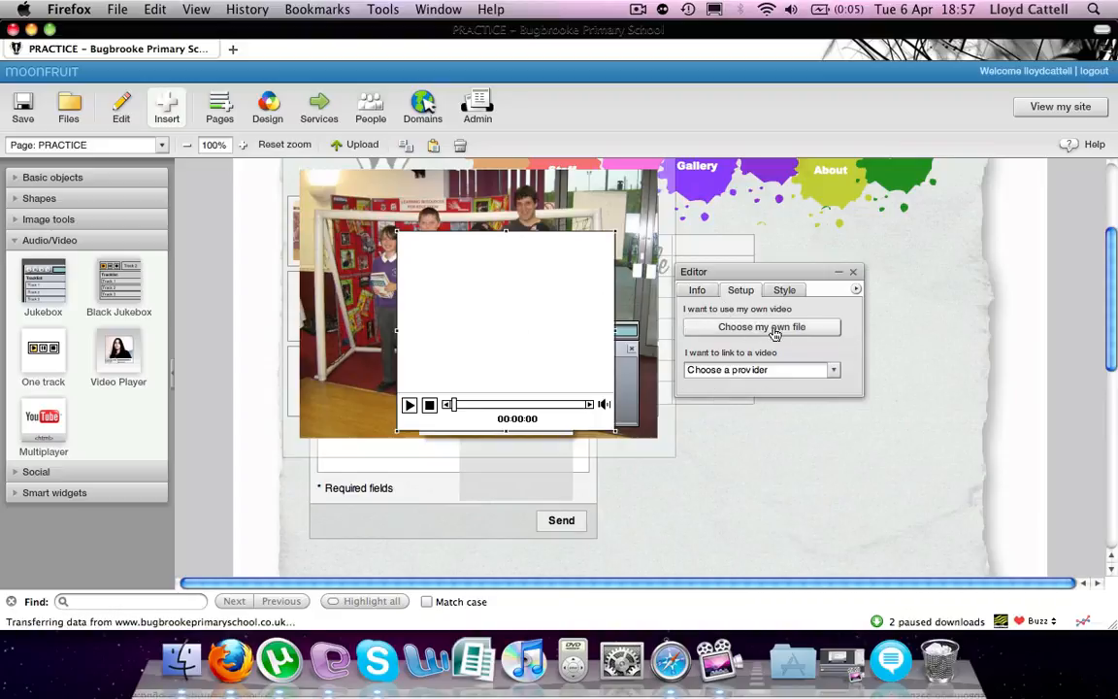
left_click(786, 378)
left_click(784, 390)
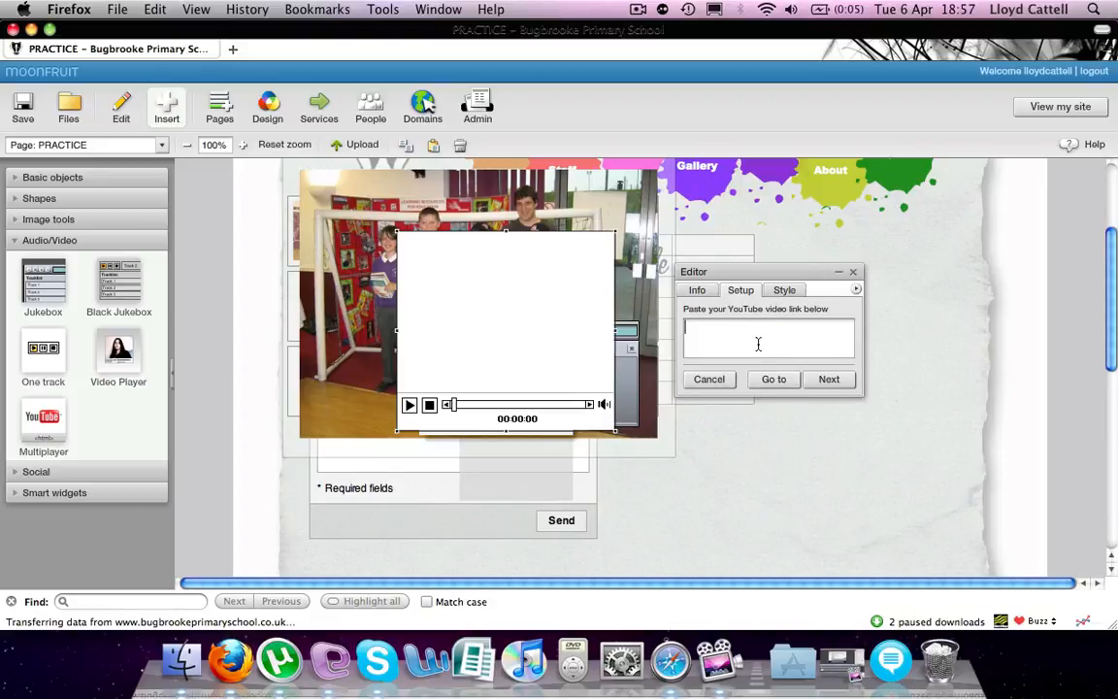
type("YOUTUBE LINK")
left_click(820, 380)
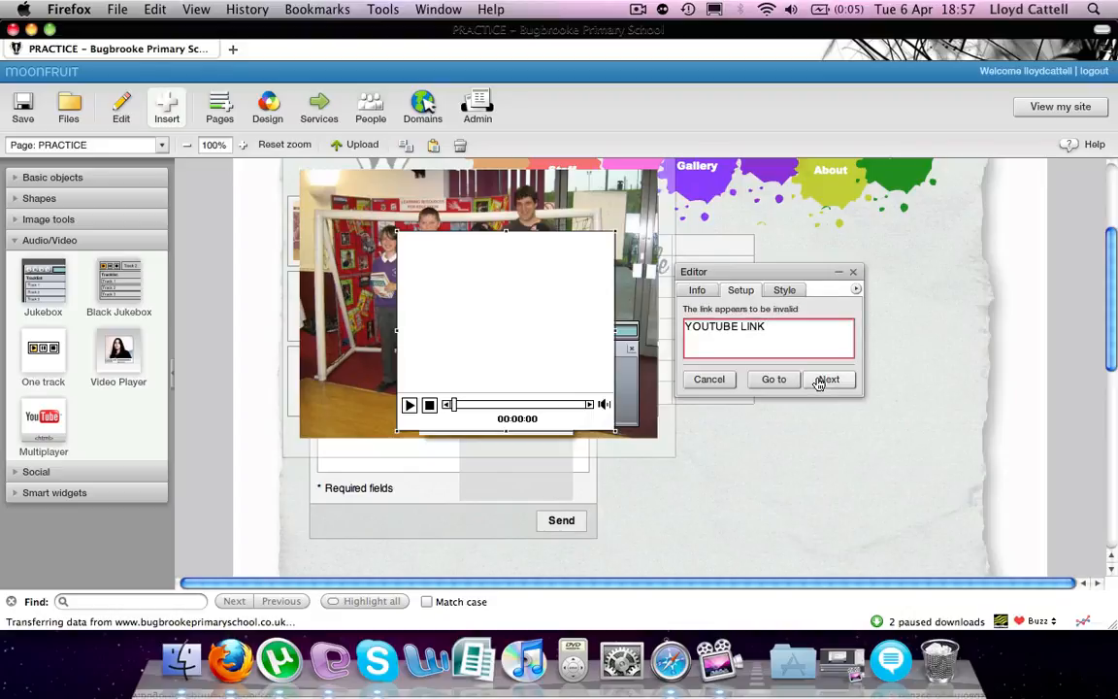
Open the YouTube site from the video link setup, close it, and return to the PRACTICE page editor.
left_click(778, 379)
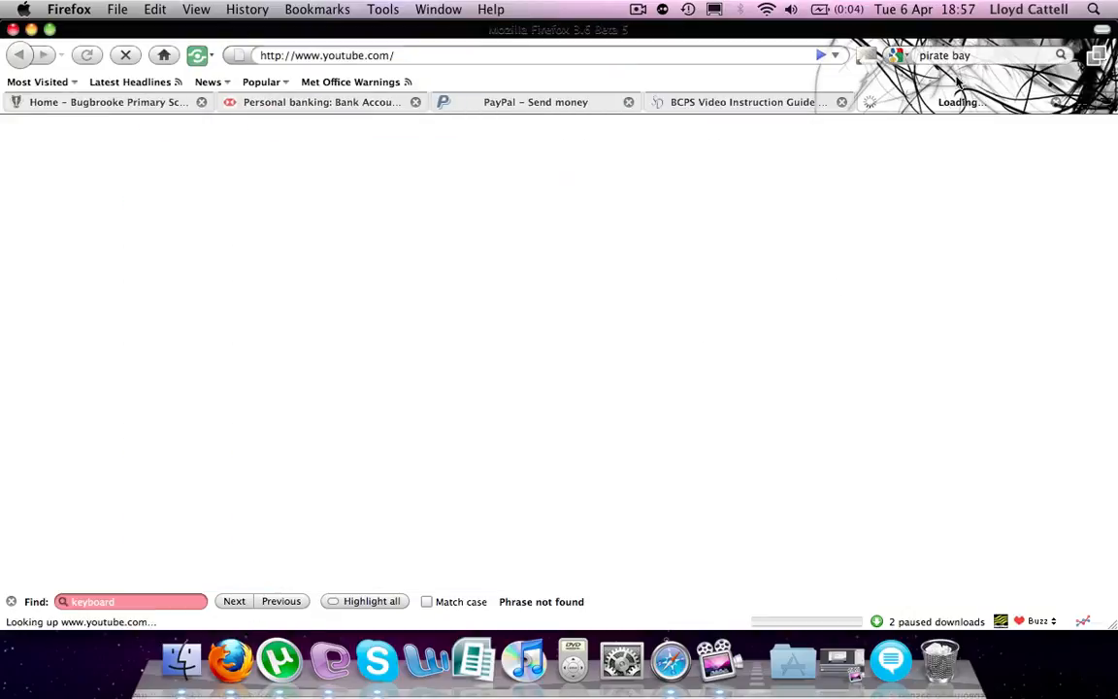
left_click(1055, 102)
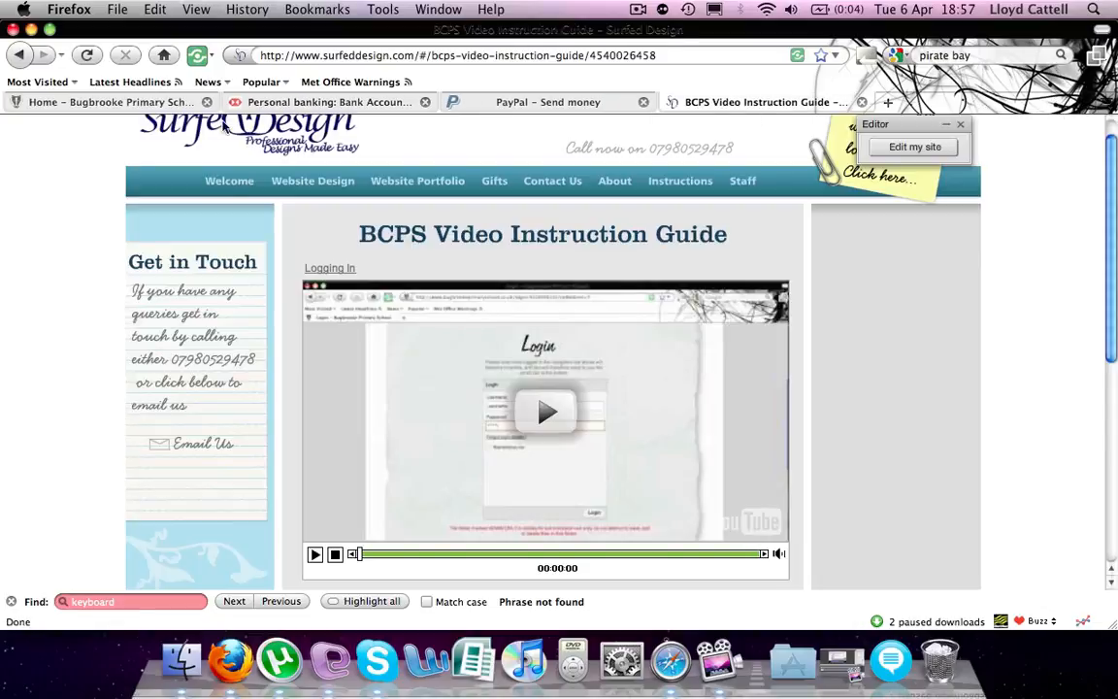
left_click(98, 103)
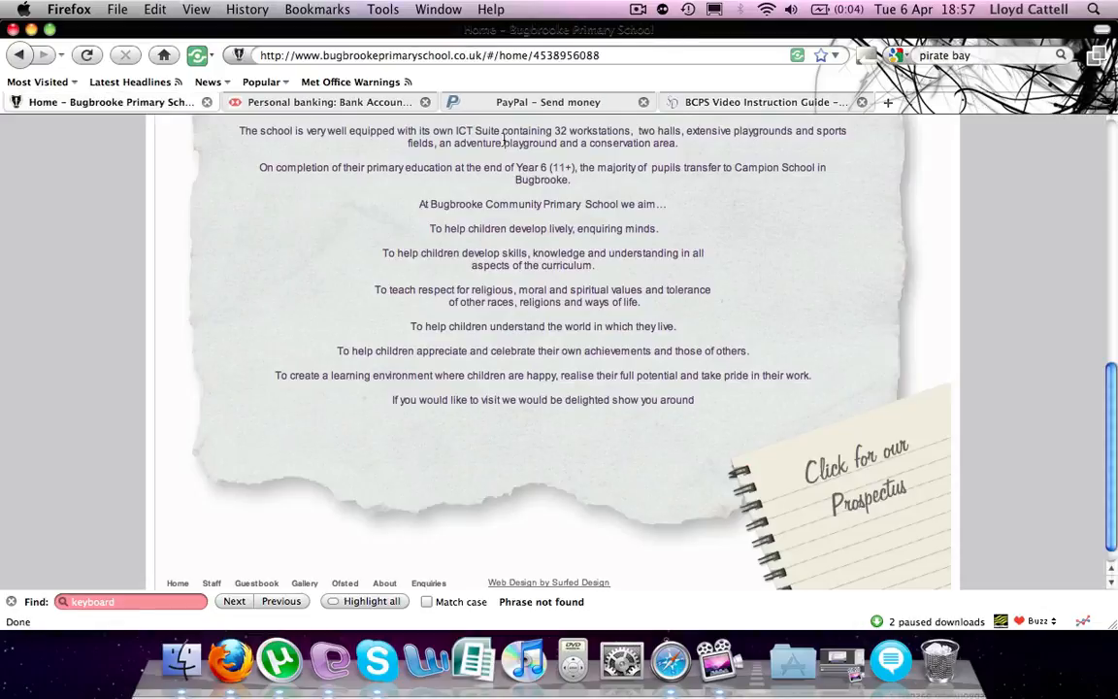
left_click(680, 101)
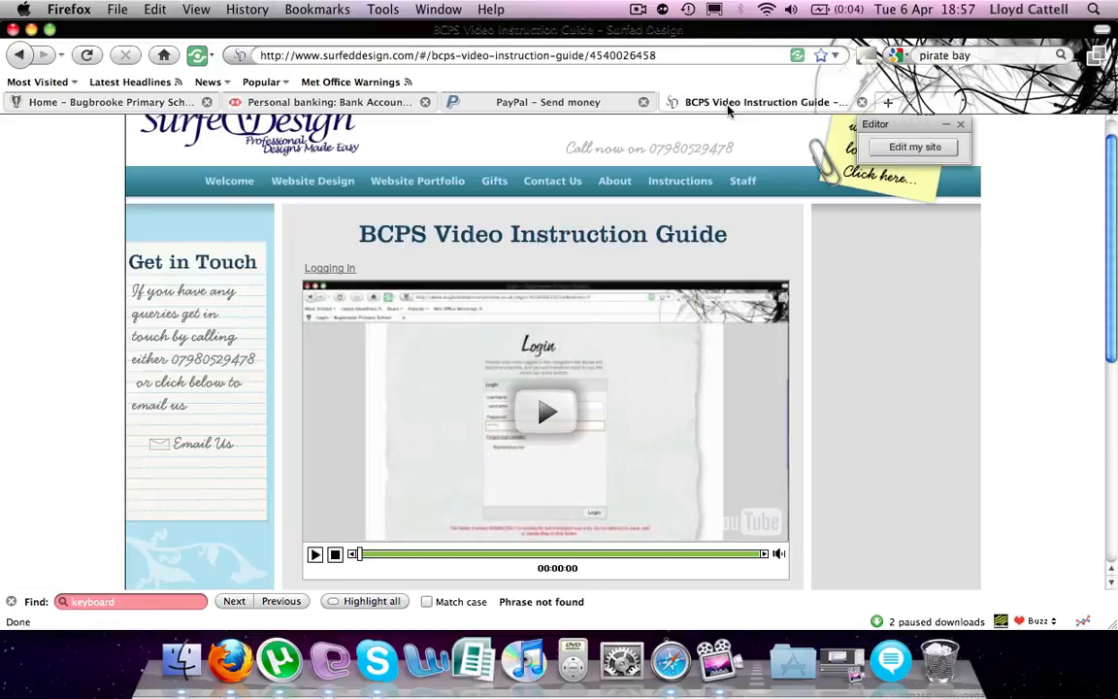
left_click(145, 105)
scroll(535, 323, "up", 2)
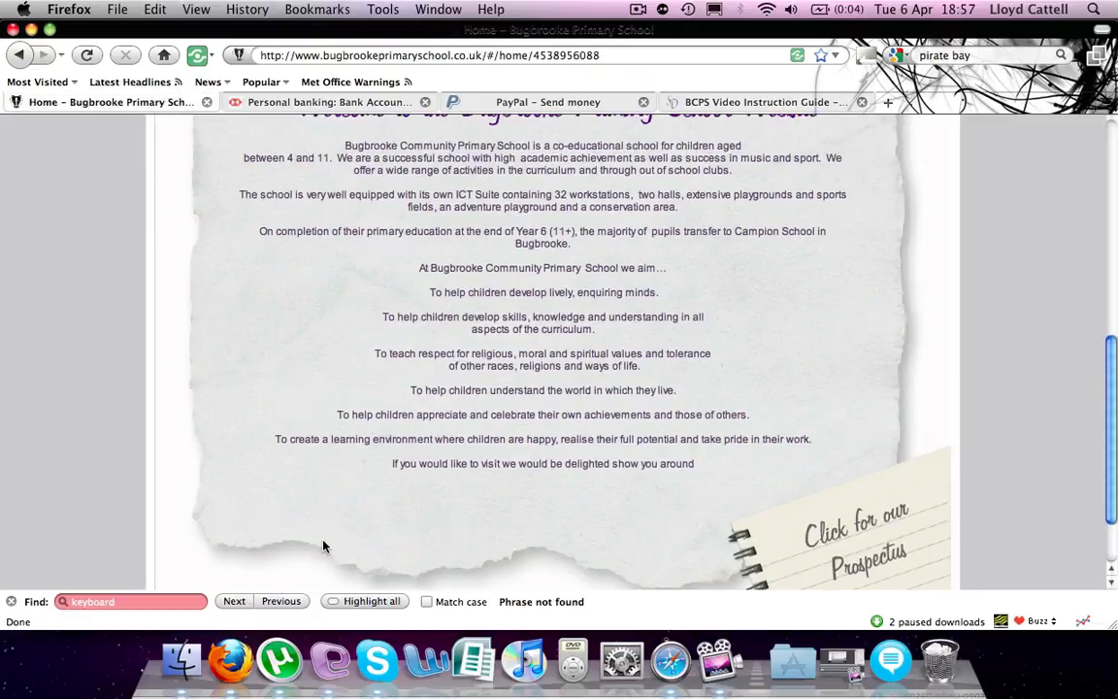
right_click(233, 655)
left_click(337, 517)
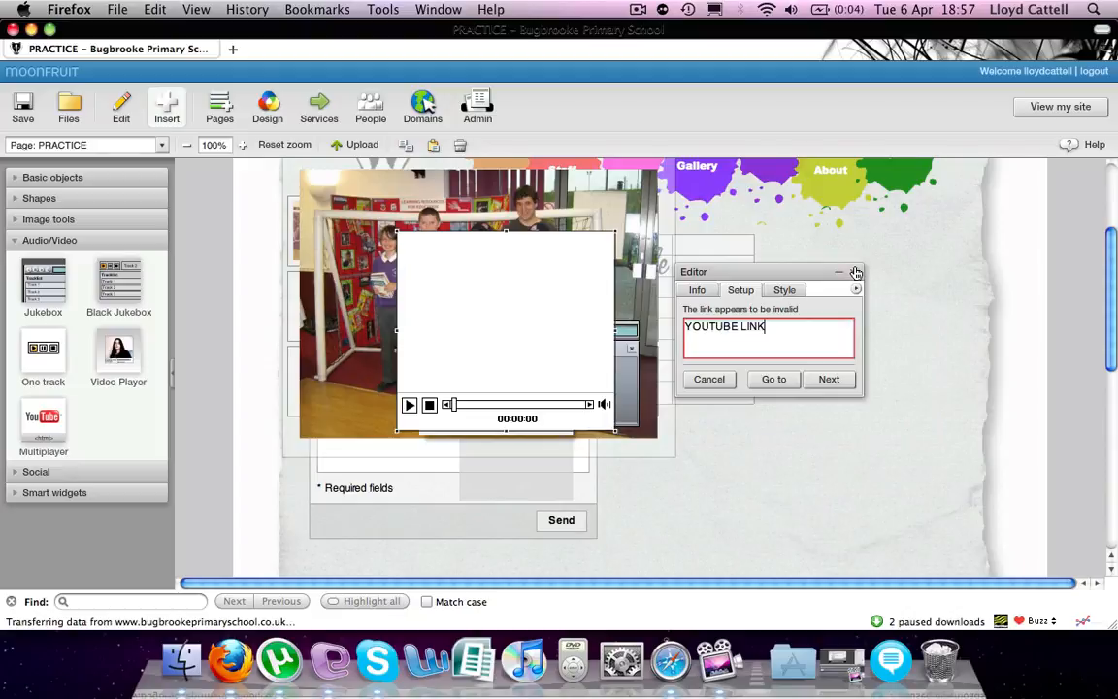
View the video player's style options, close its editor, and move the player to the slideshow's upper left area.
left_click(786, 291)
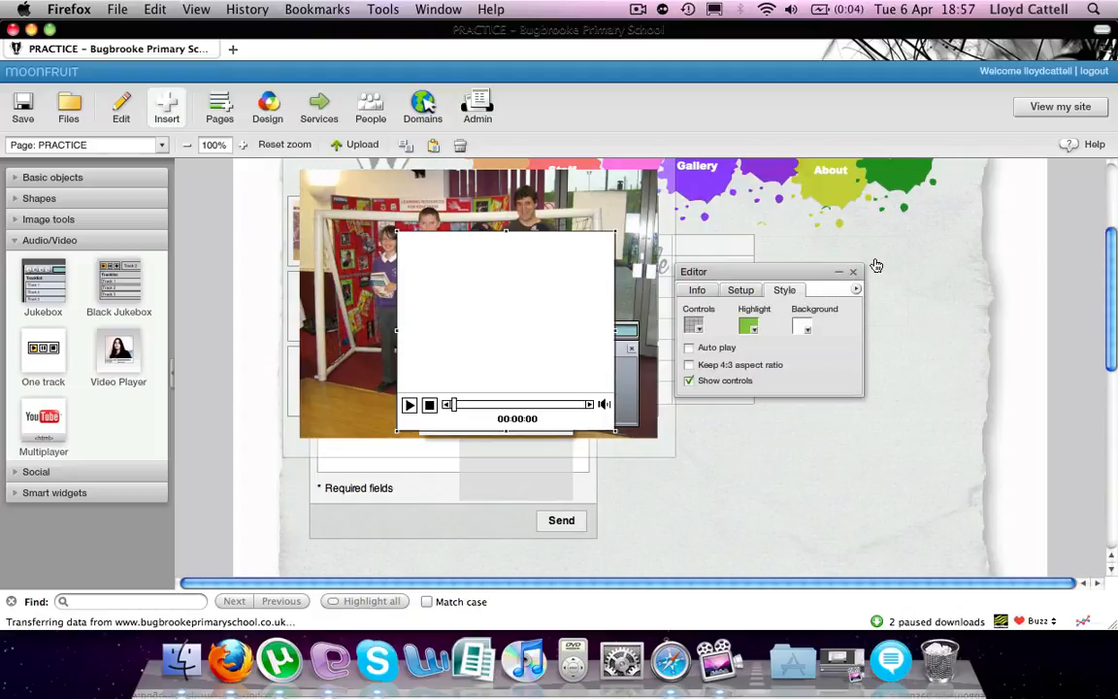
left_click(855, 269)
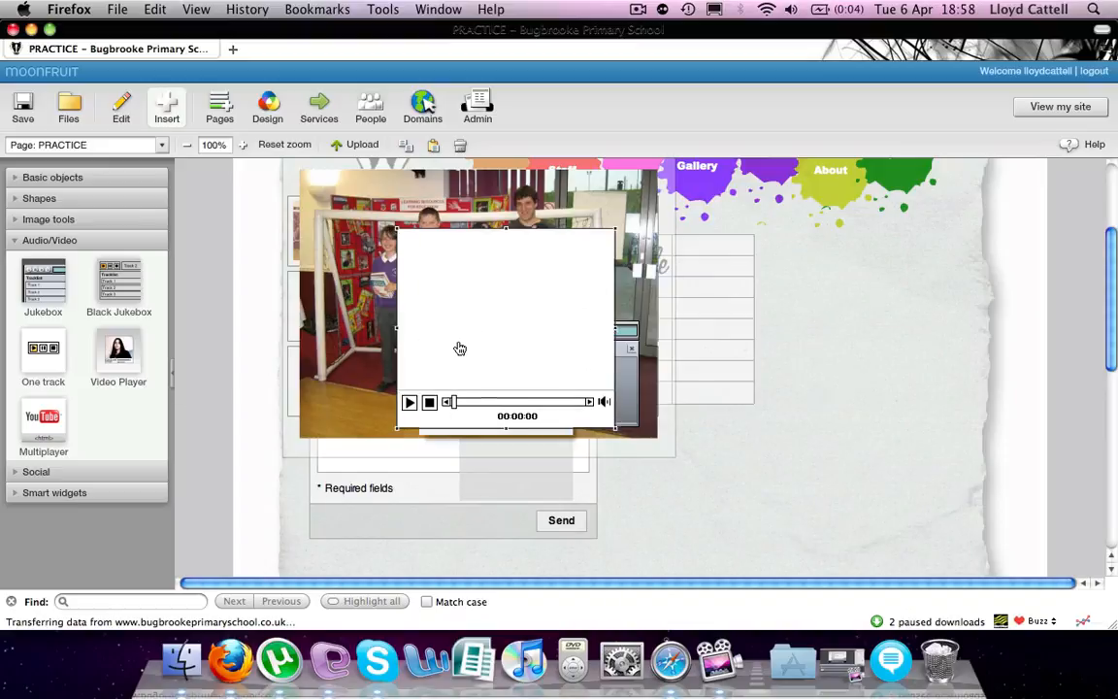
left_click_drag(456, 349, 381, 304)
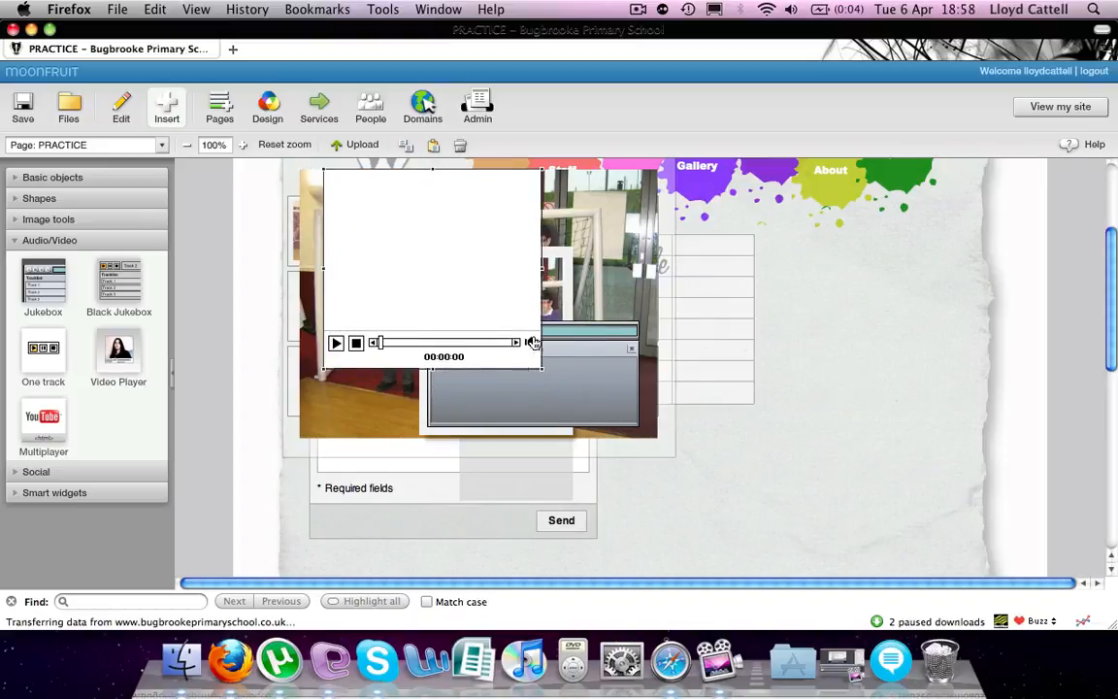
Insert a YouTube Multiplayer, view its HTML snippet setup, and place it over the slideshow and video player.
mouse_move(49, 427)
left_mouse_down()
mouse_move(679, 529)
mouse_move(507, 237)
mouse_move(491, 257)
mouse_move(765, 271)
mouse_move(739, 293)
left_mouse_up()
left_click(741, 291)
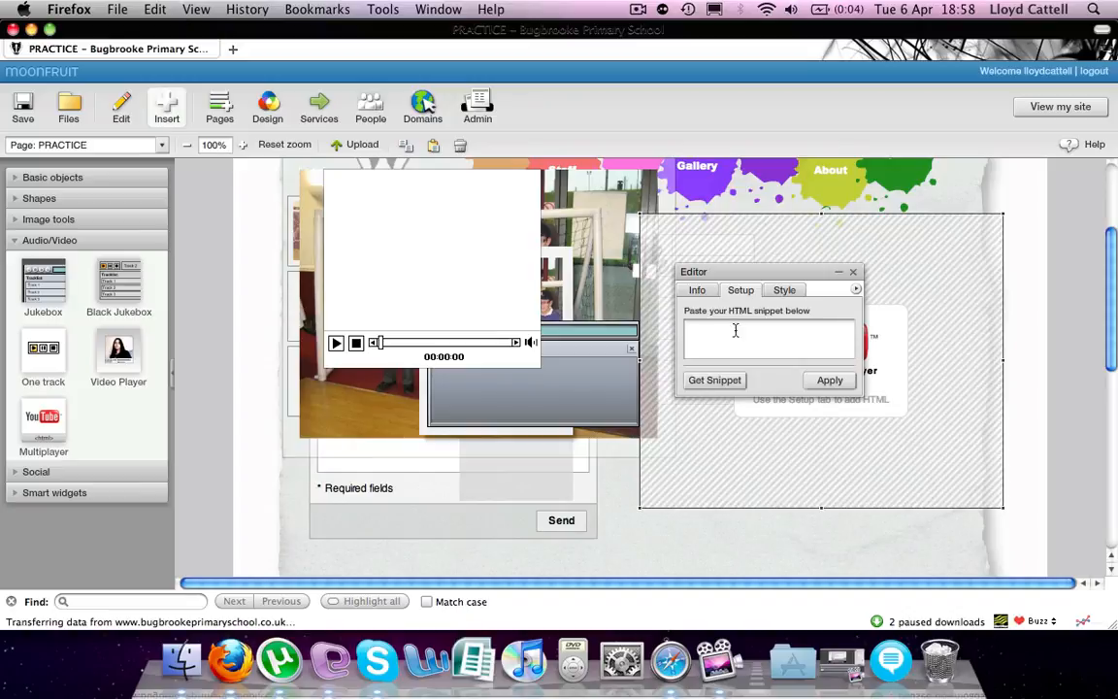
mouse_move(802, 254)
left_mouse_down()
mouse_move(639, 224)
mouse_move(582, 268)
left_mouse_up()
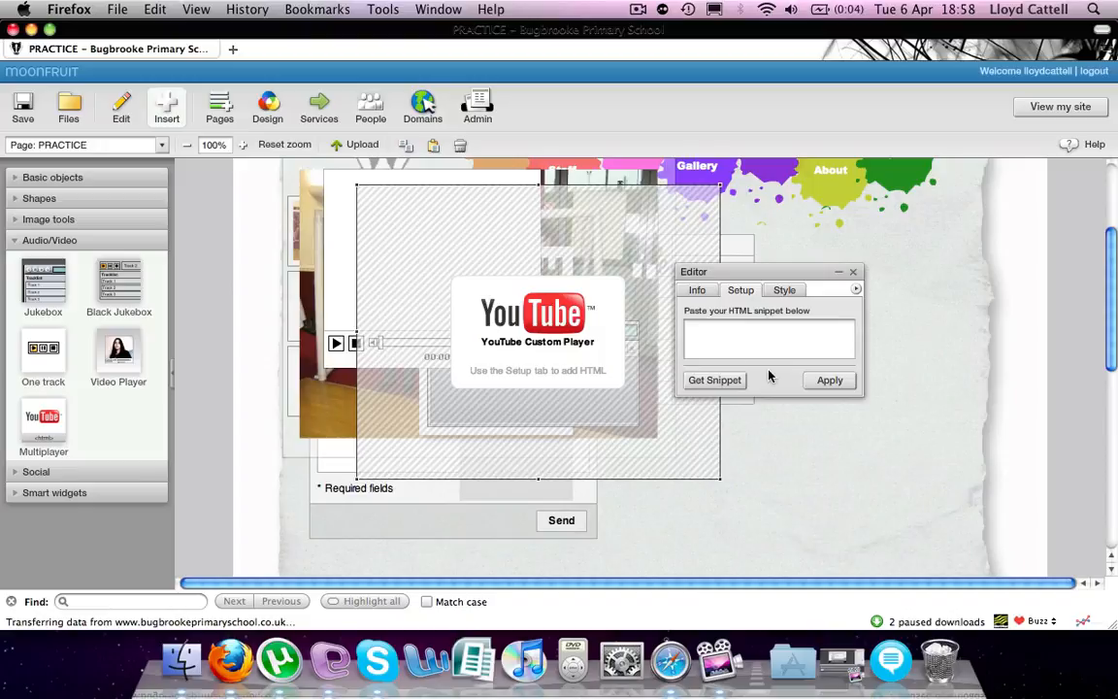
left_click(853, 272)
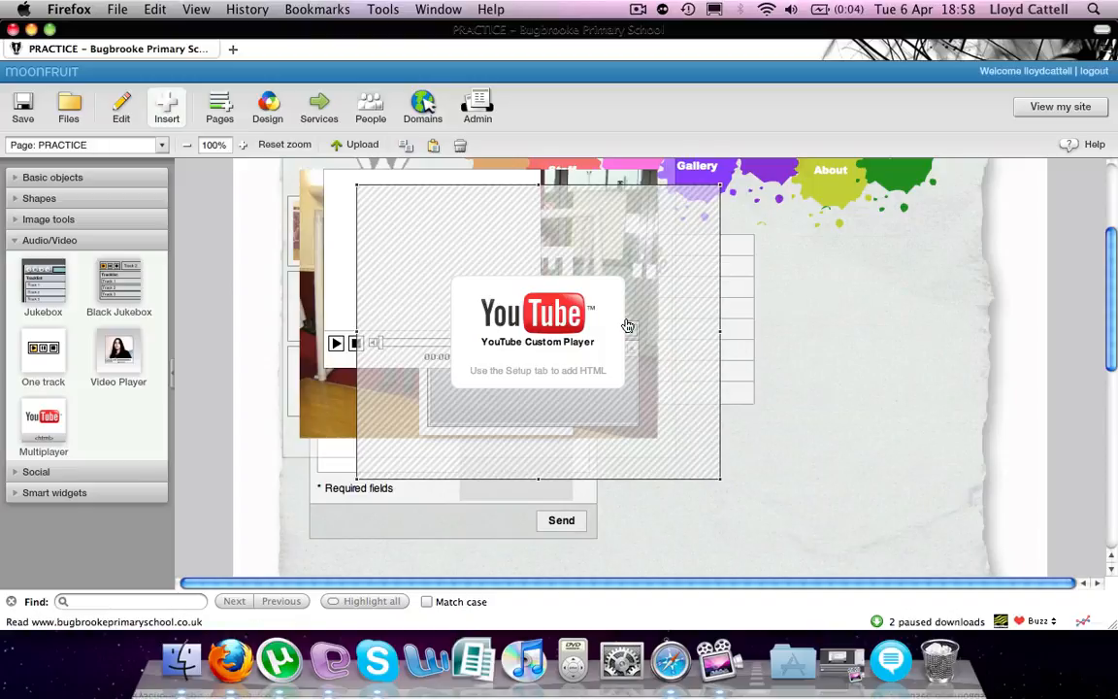
left_click_drag(614, 328, 558, 275)
Insert a Comments widget, enlarge it to 324 by 365, and place it at about X 184, Y 201.
left_click(95, 244)
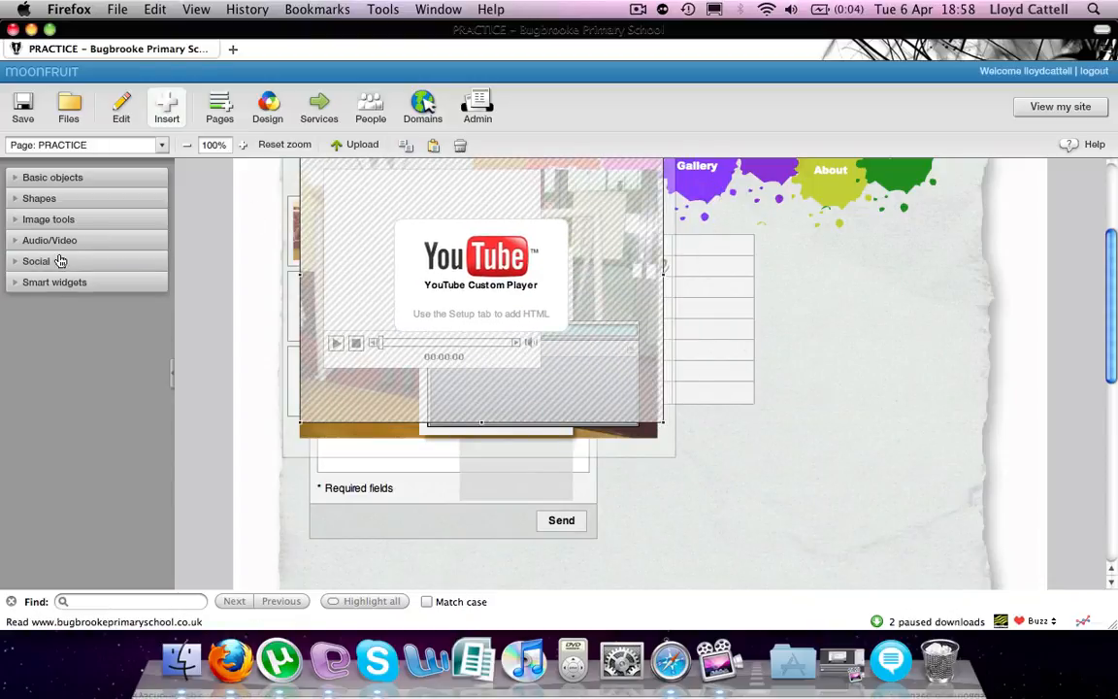
left_click(58, 264)
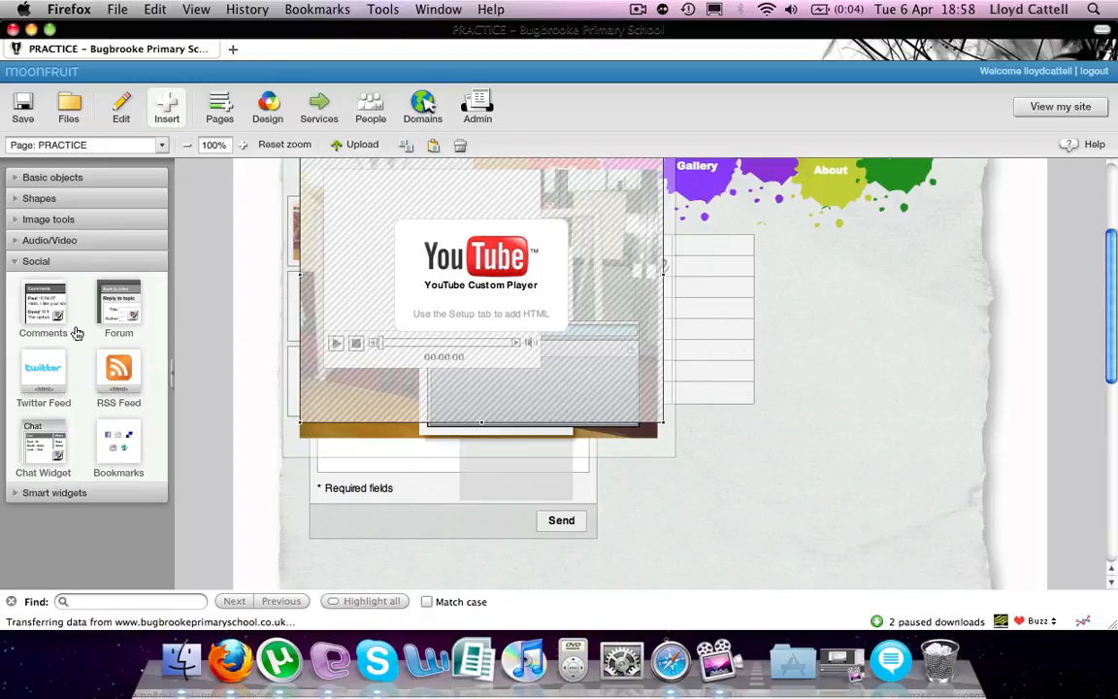
left_click(44, 306)
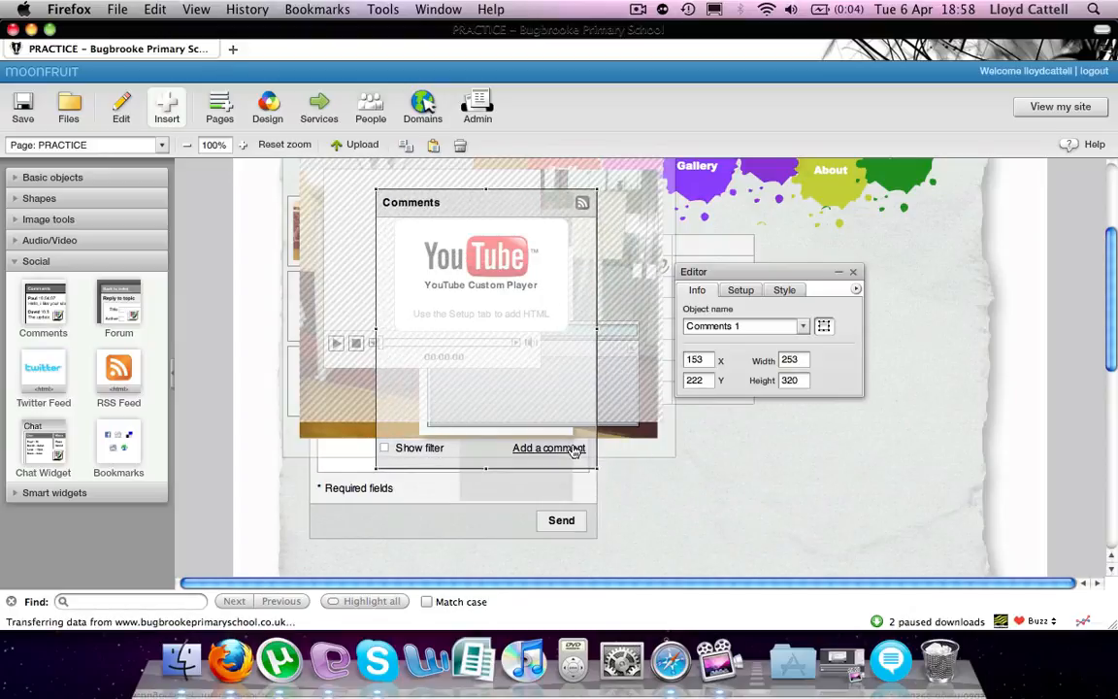
left_click_drag(599, 472, 661, 511)
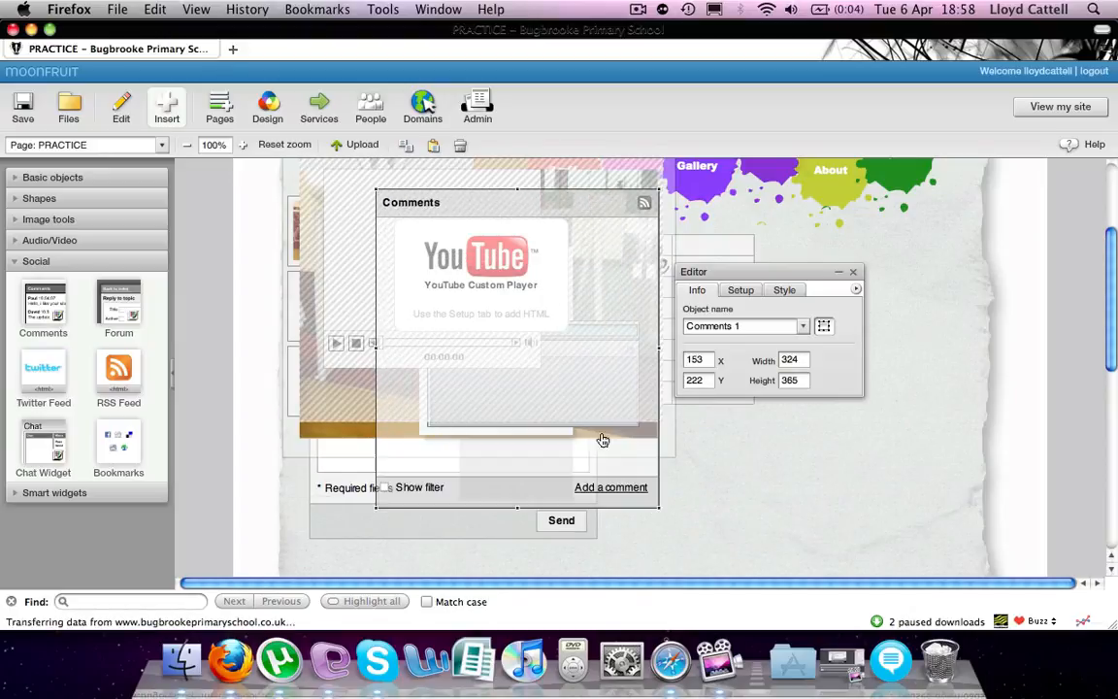
mouse_move(585, 361)
left_mouse_down()
mouse_move(637, 476)
mouse_move(589, 356)
mouse_move(598, 351)
left_mouse_up()
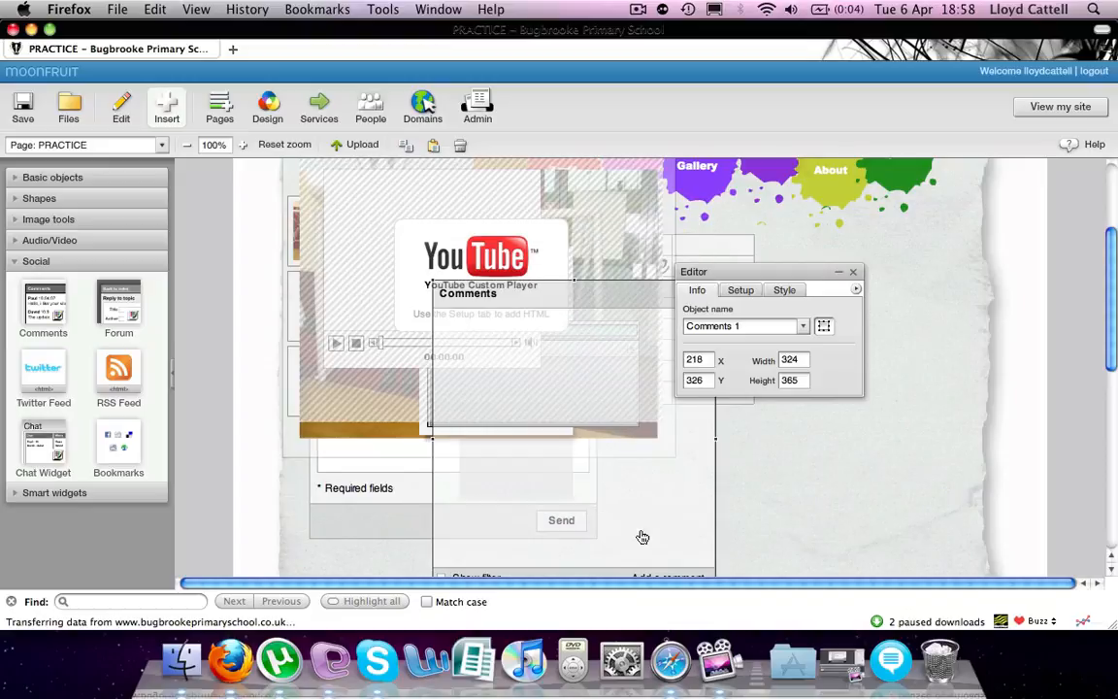
left_click_drag(628, 478, 600, 370)
Post a test comment reading COMMENT in the Comments widget and try to delete it.
left_click(637, 469)
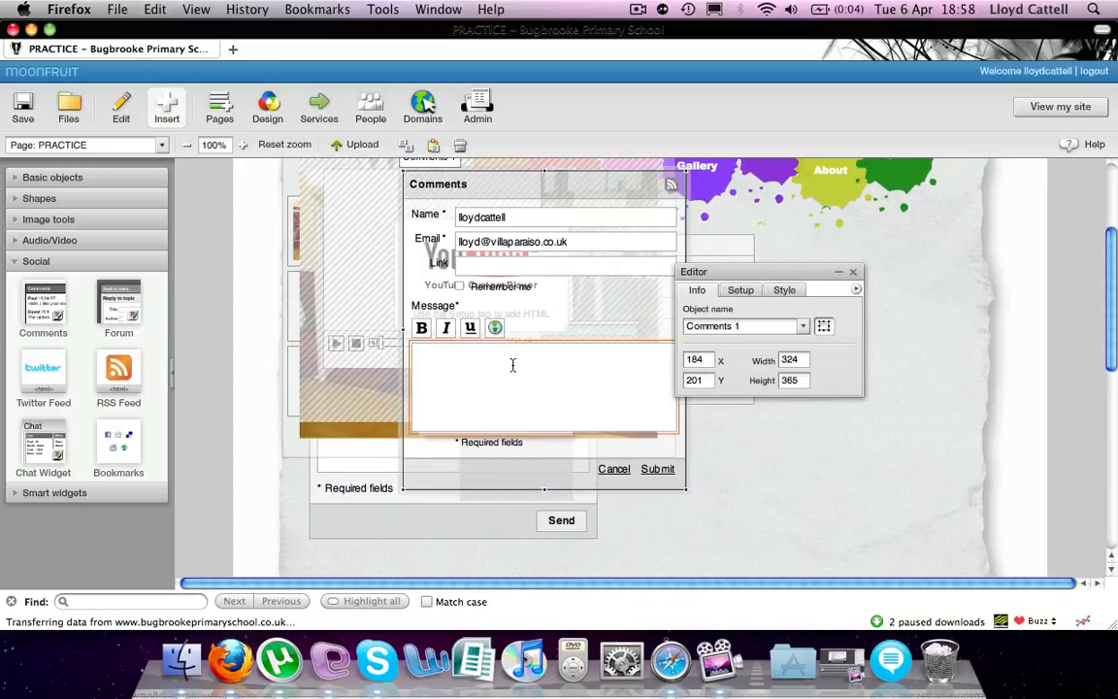
left_click(660, 470)
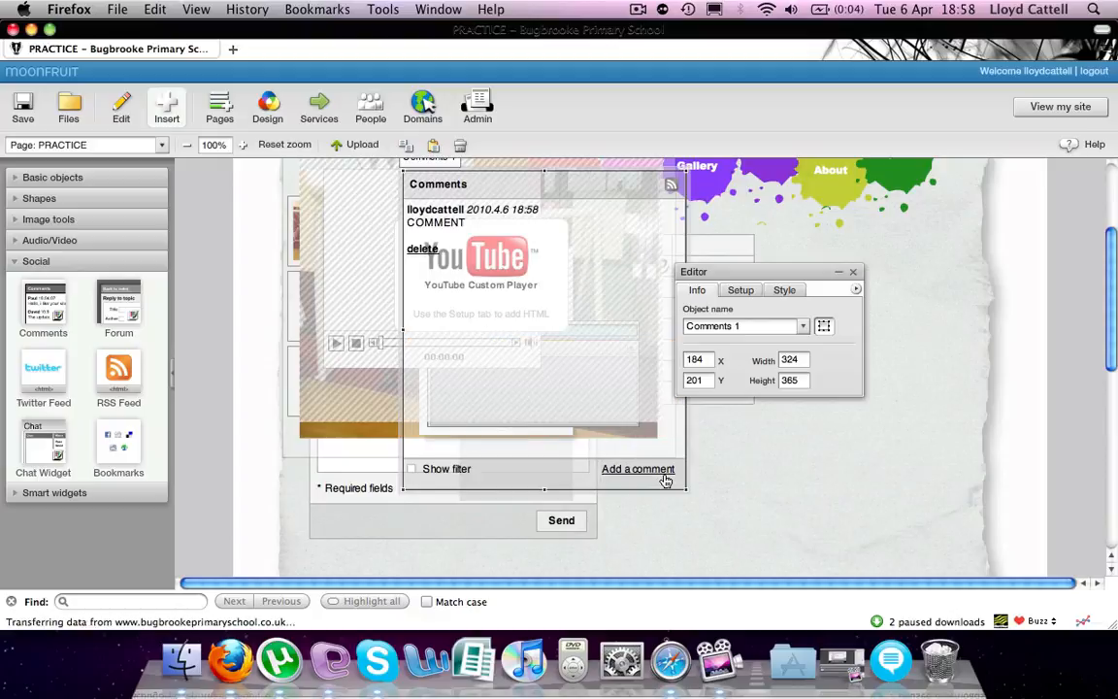
left_click(423, 249)
left_click(428, 250)
Choose Block further comments in the Comments widget's setup, and show the comment approval choices again.
left_click(740, 290)
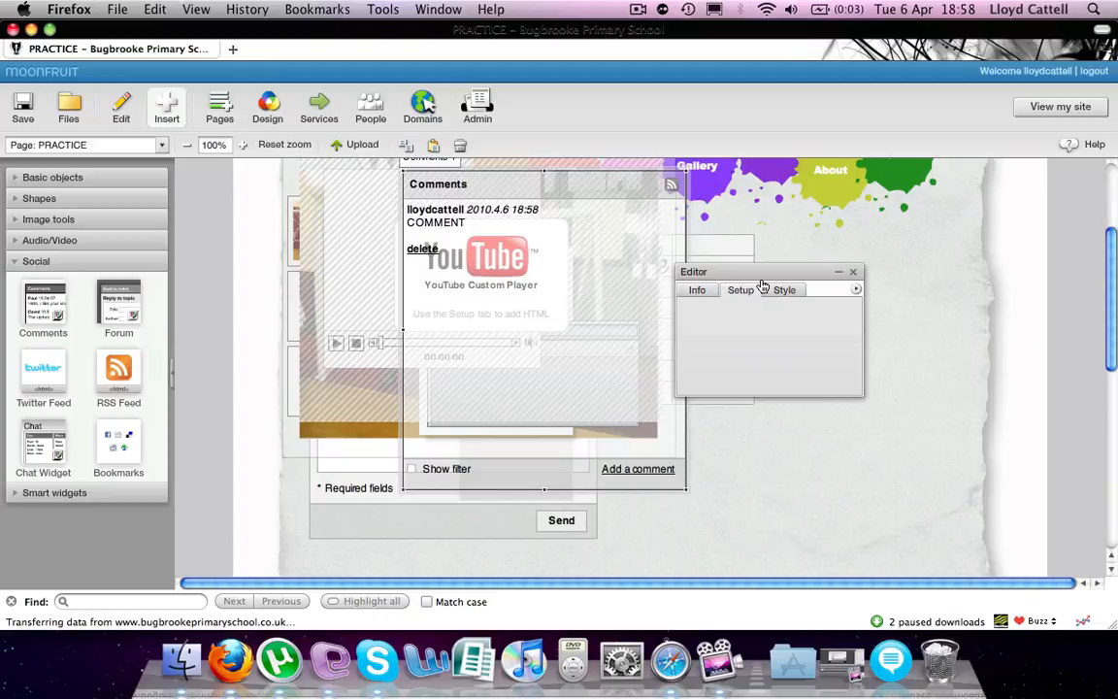
left_click_drag(754, 325, 685, 326)
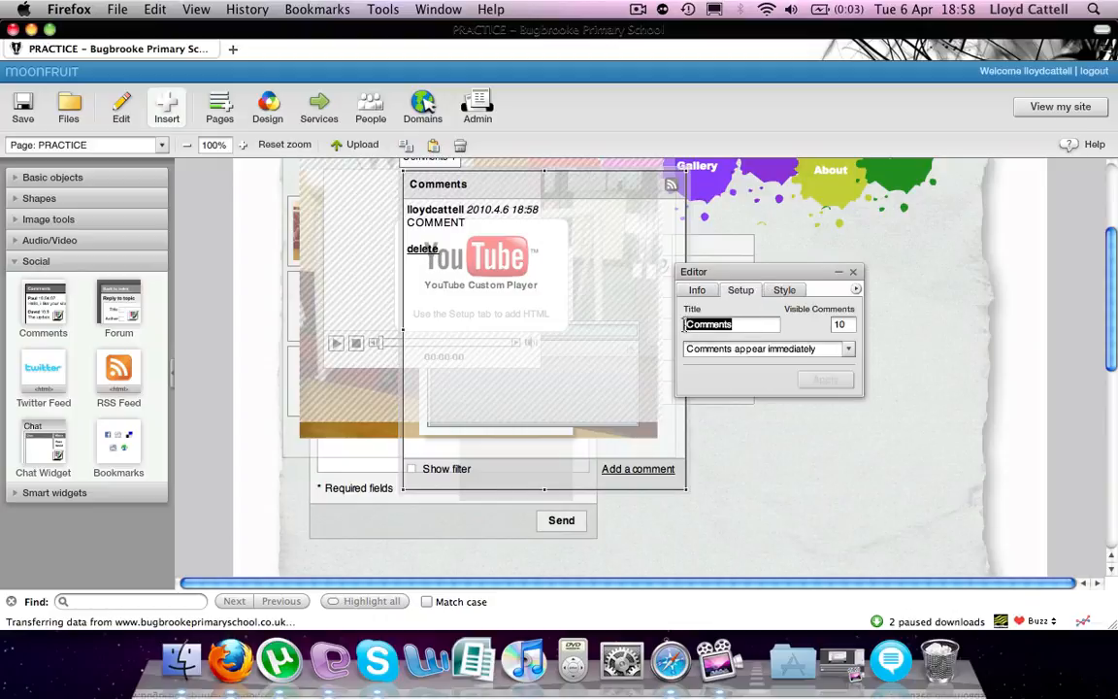
left_click(790, 349)
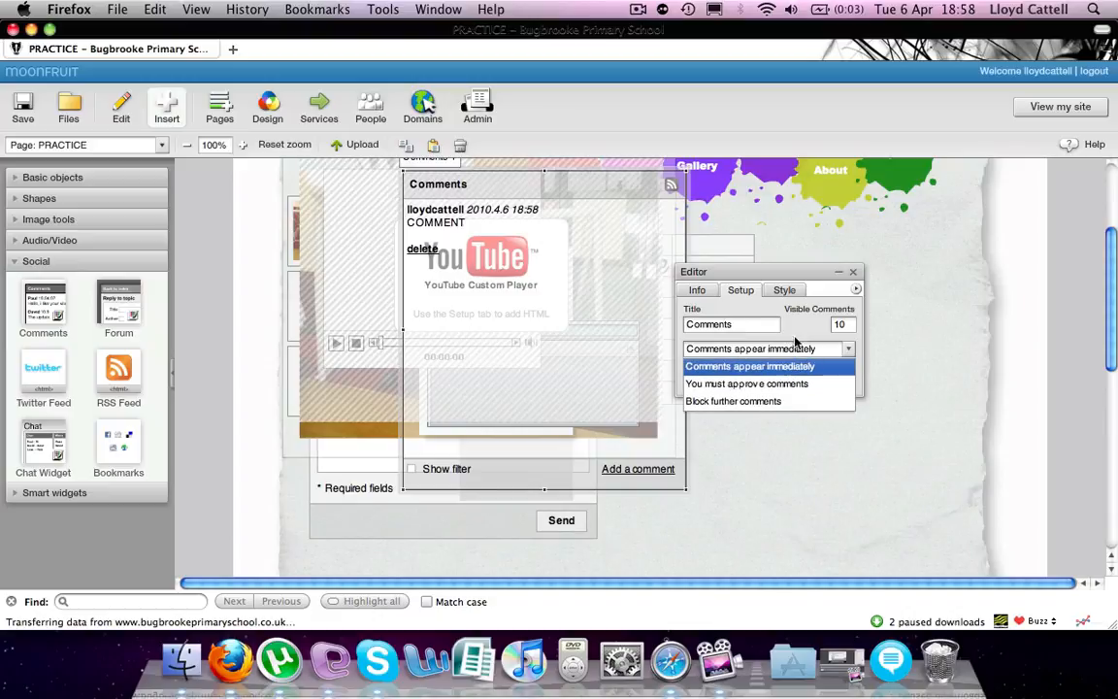
left_click(821, 402)
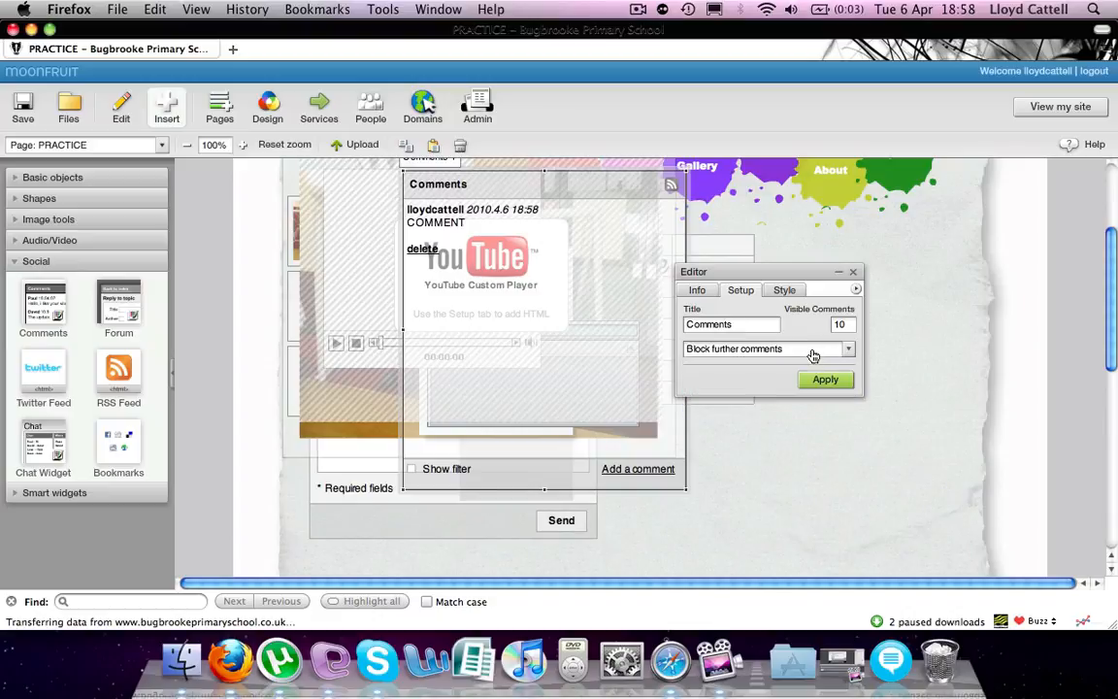
left_click(805, 346)
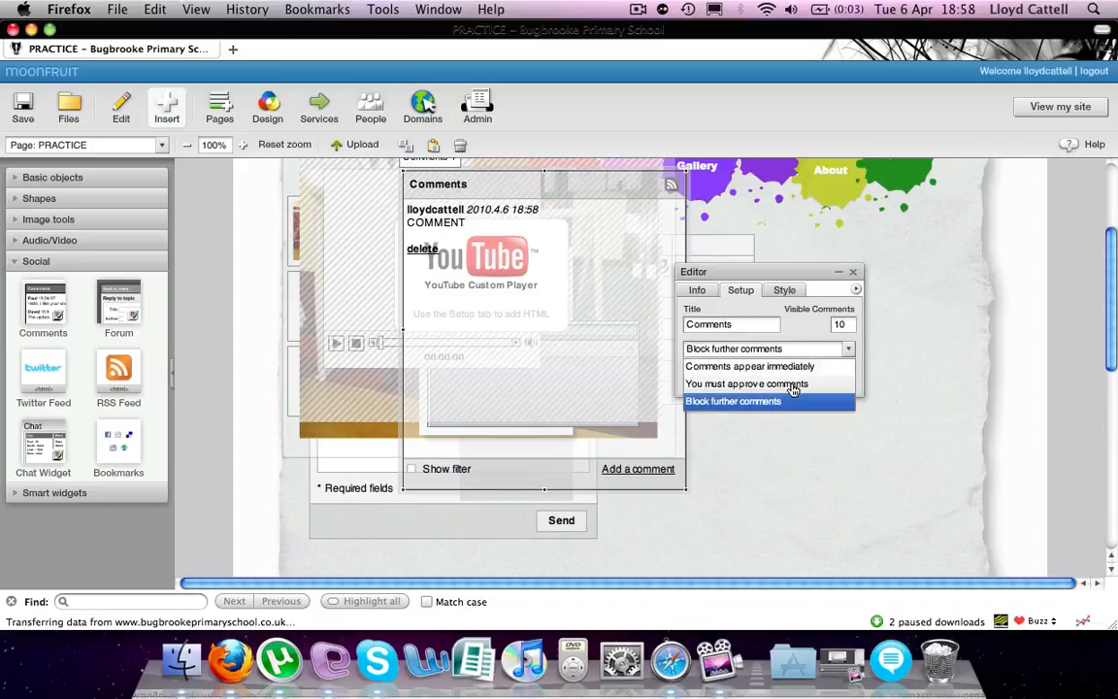